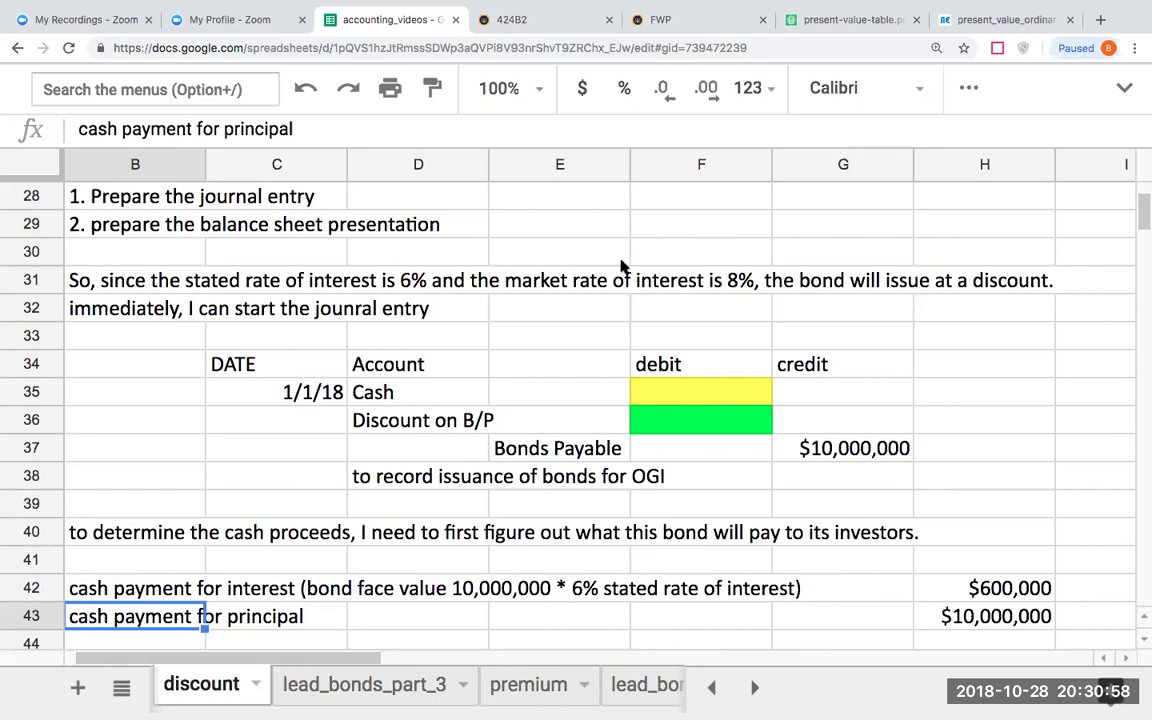
Step: Review the bond terms: 20-year $10,000,000 bond, annual December 31 interest, 8% market rate
left_click_drag(550, 215, 605, 245)
key("Up")
key("Up")
key("Up")
key("Up")
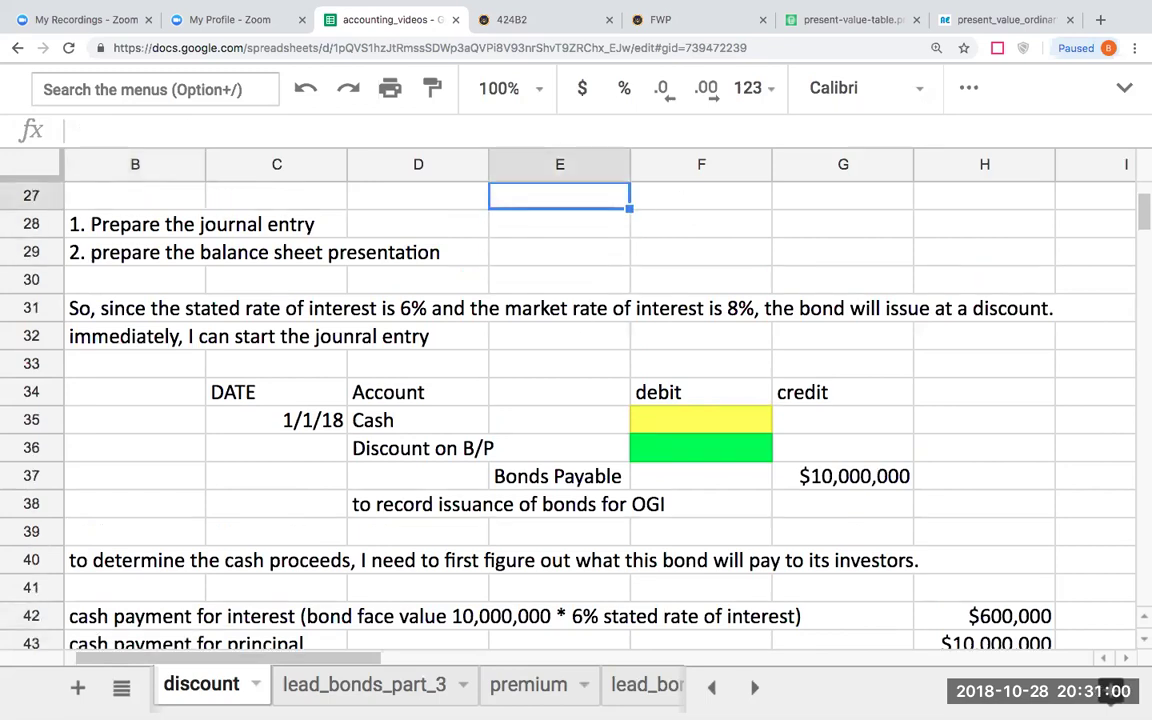
left_click(418, 224)
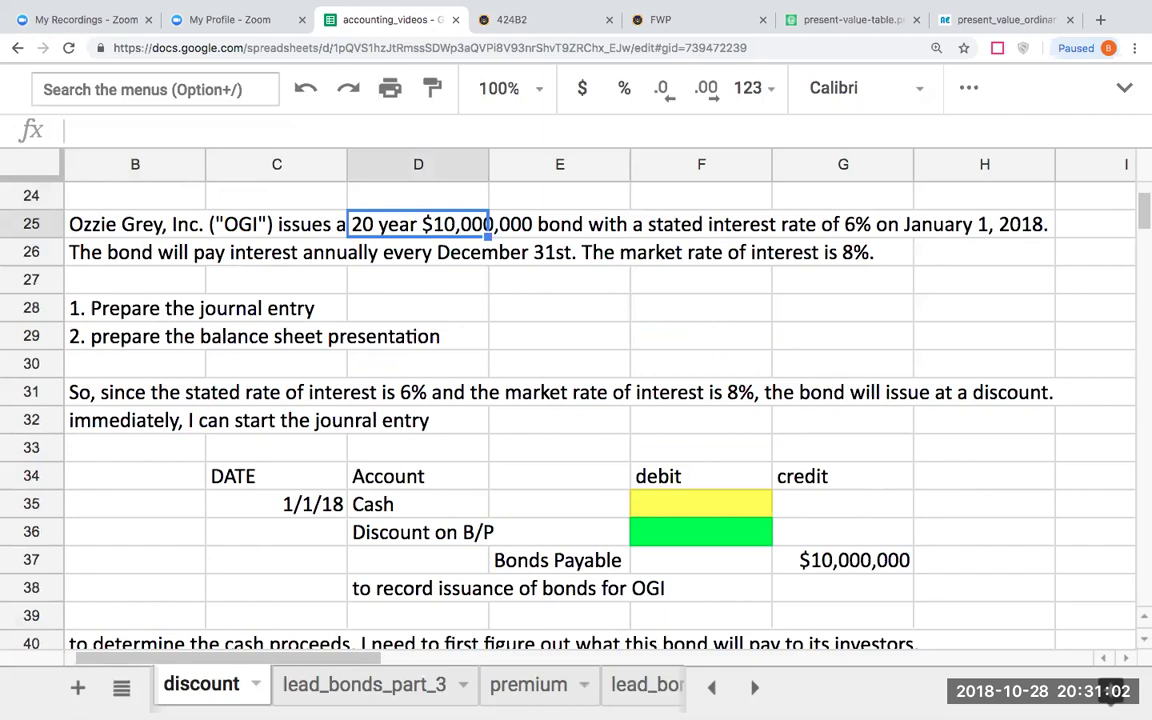
left_click(418, 252)
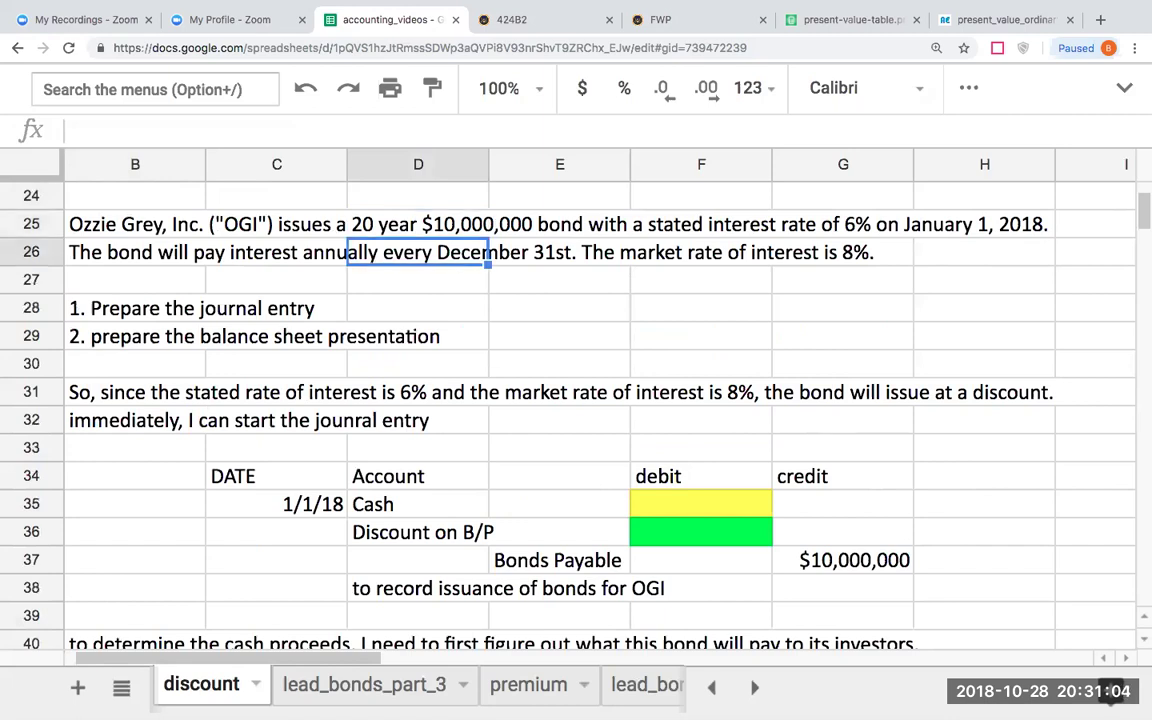
left_click(277, 224)
left_click(277, 252)
left_click(135, 252)
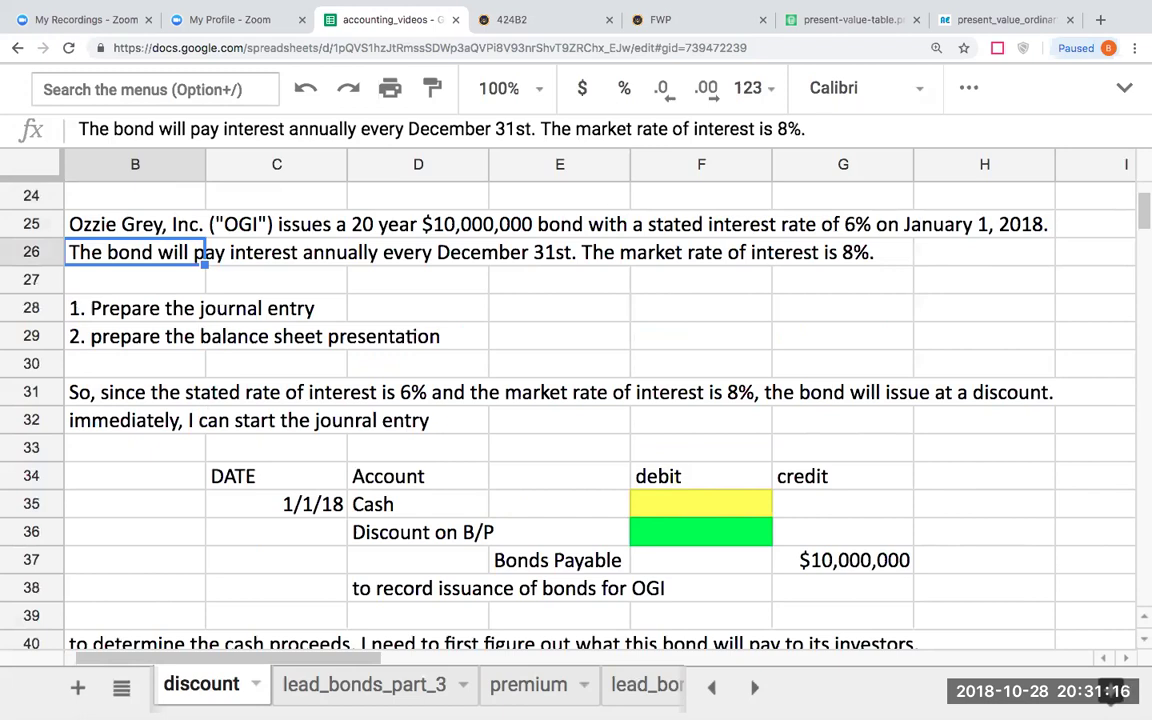
Step: Inspect the $600,000 annual interest payment calculation in the journal entry rows
key("Down")
key("Down")
key("Down")
key("Down")
key("Down")
key("Down")
key("Down")
key("Down")
key("Down")
key("Down")
key("Down")
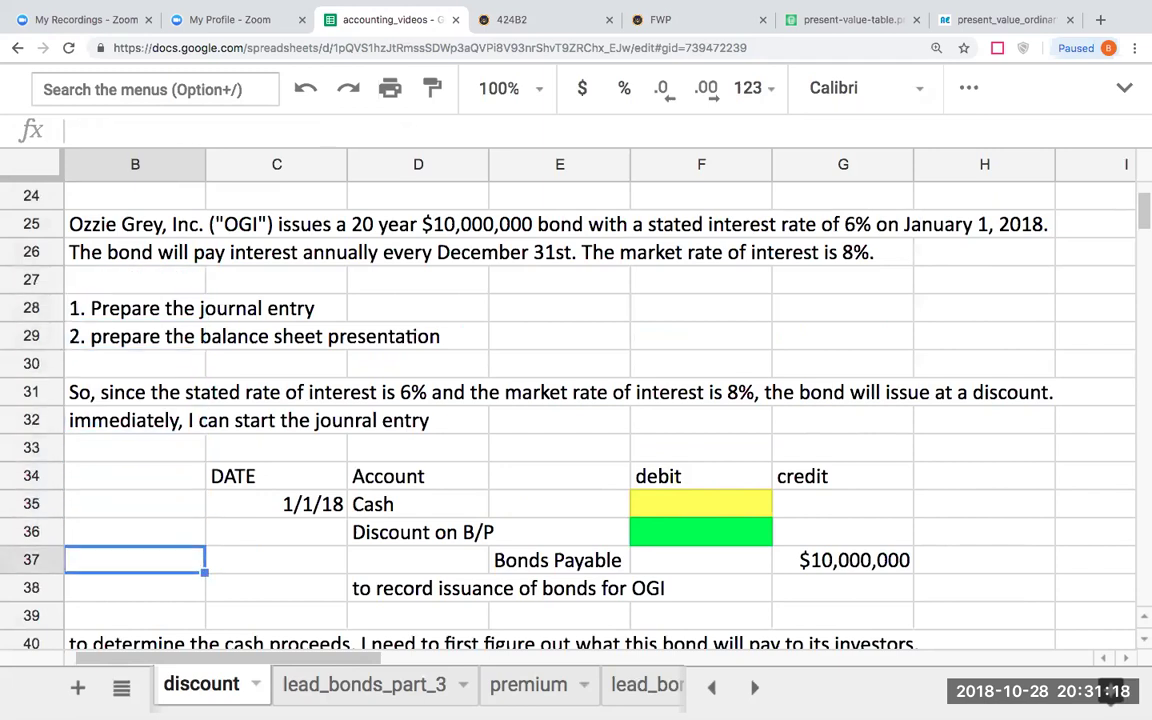
key("Down")
key("Down")
key("Down")
key("Down")
key("Down")
key("Down")
key("Down")
key("Down")
key("Up")
key("Up")
key("Up")
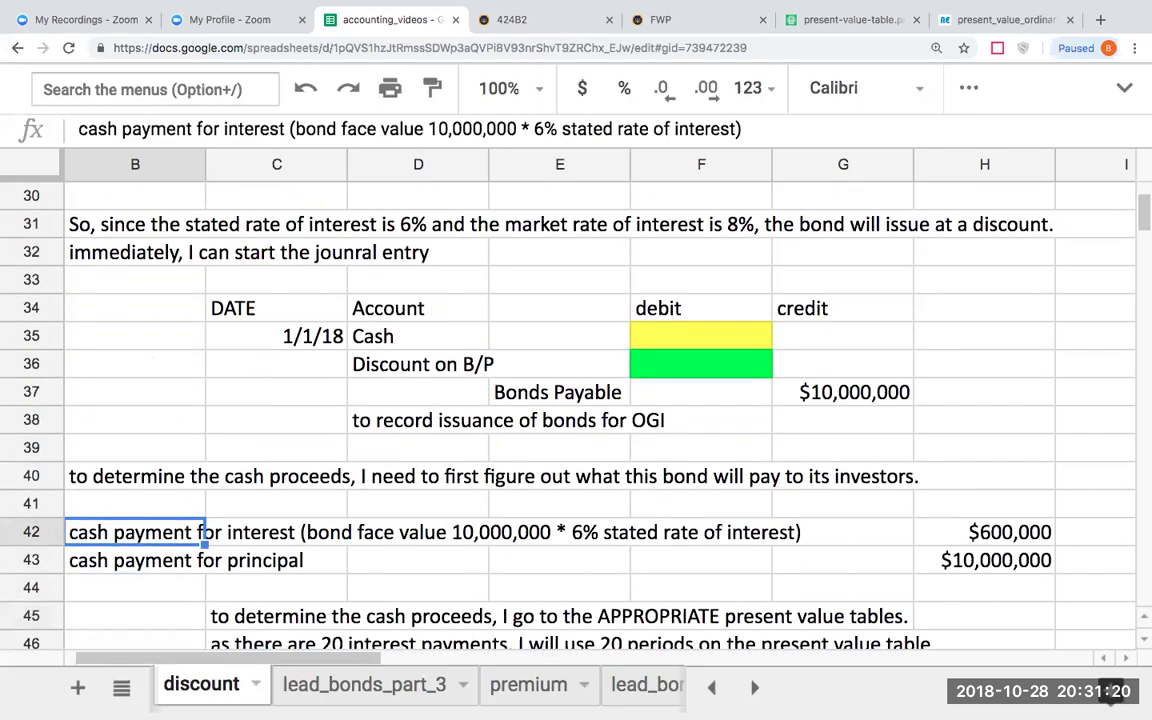
key("Right")
key("Right")
key("Right")
key("Right")
key("Right")
key("Right")
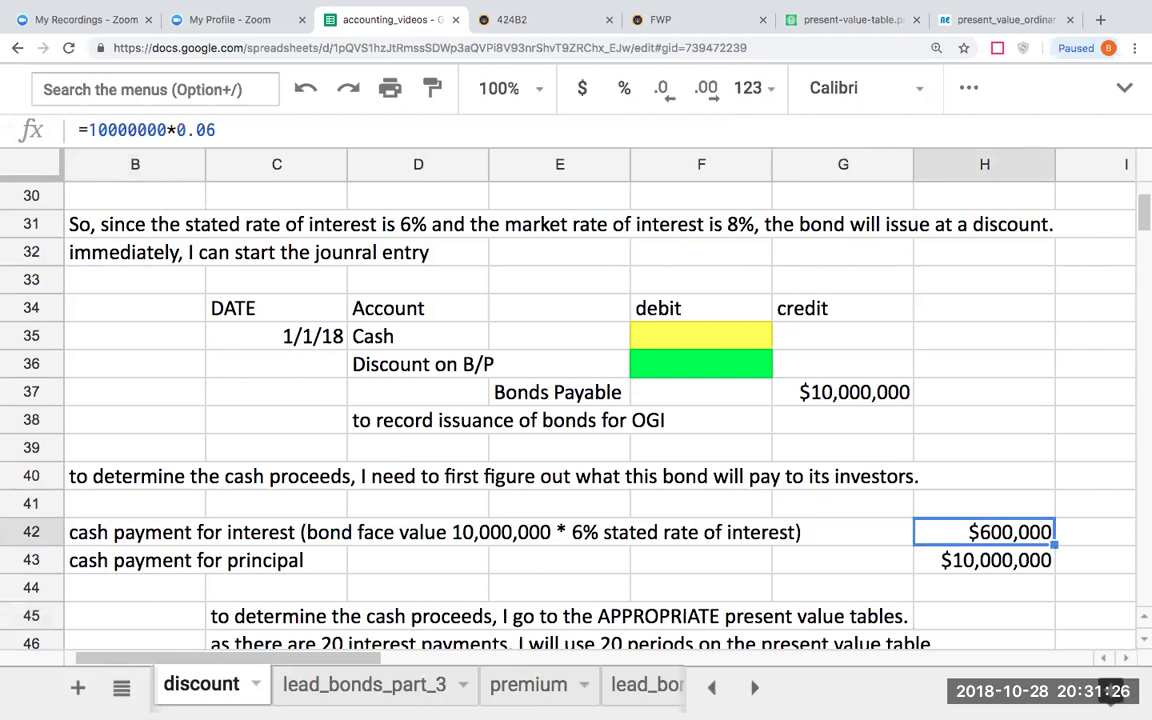
left_click(843, 532)
left_click(843, 560)
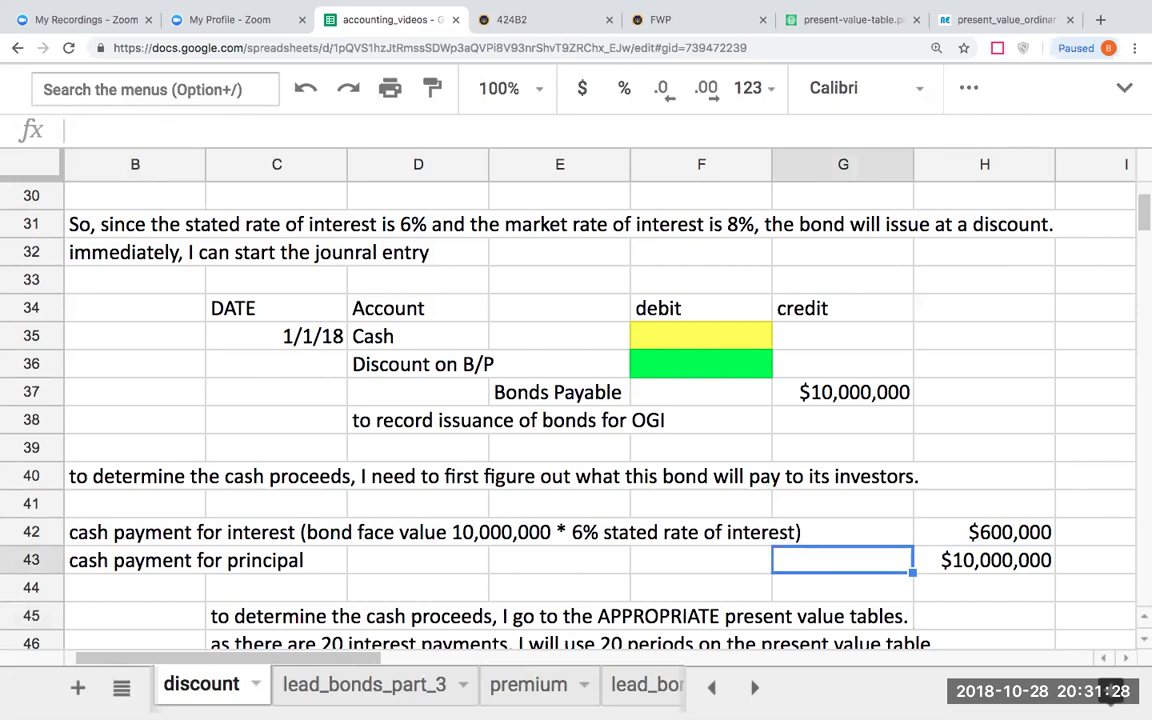
left_click(843, 588)
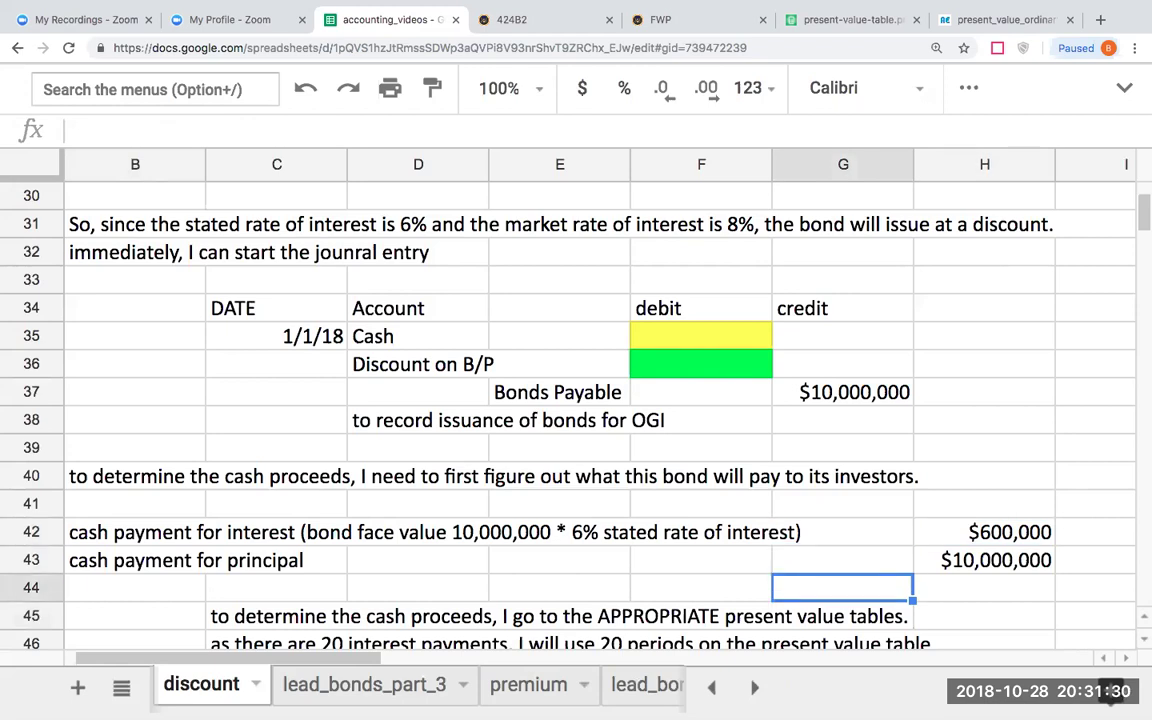
Step: Confirm G50 references the $600,000 in H42, then bring up the ordinary annuity table
key("Down")
key("Down")
key("Down")
key("Down")
key("Down")
key("Down")
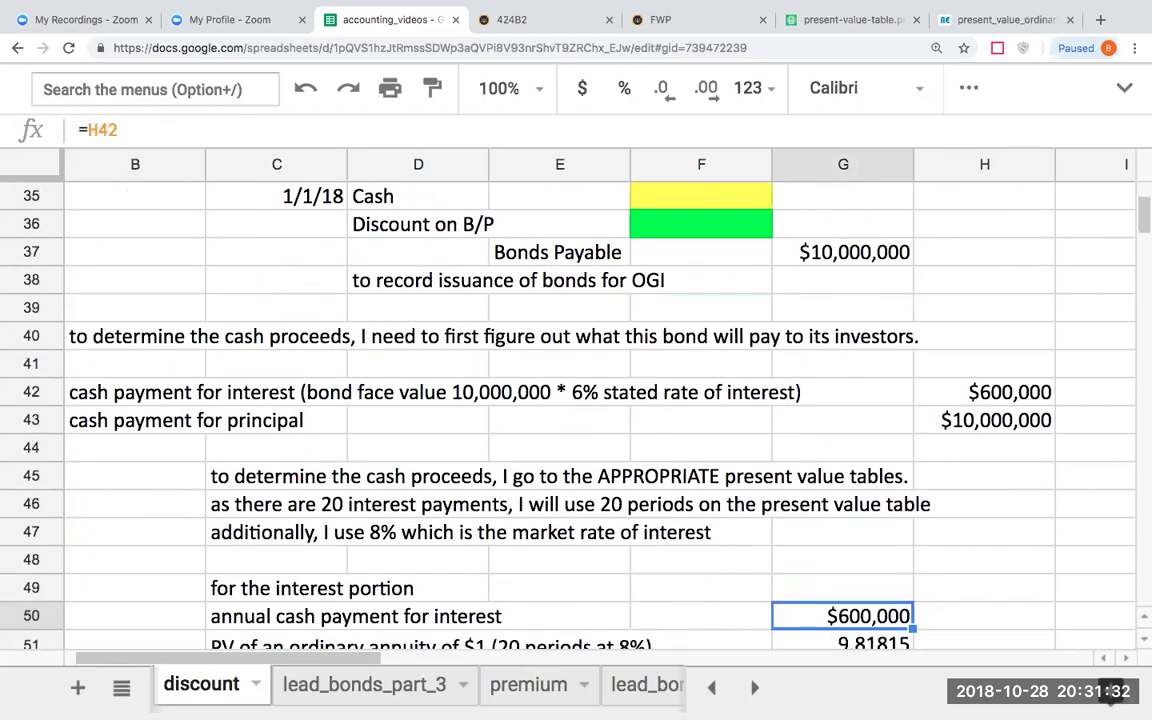
key("Down")
key("Left")
key("Left")
key("Up")
key("Left")
key("Left")
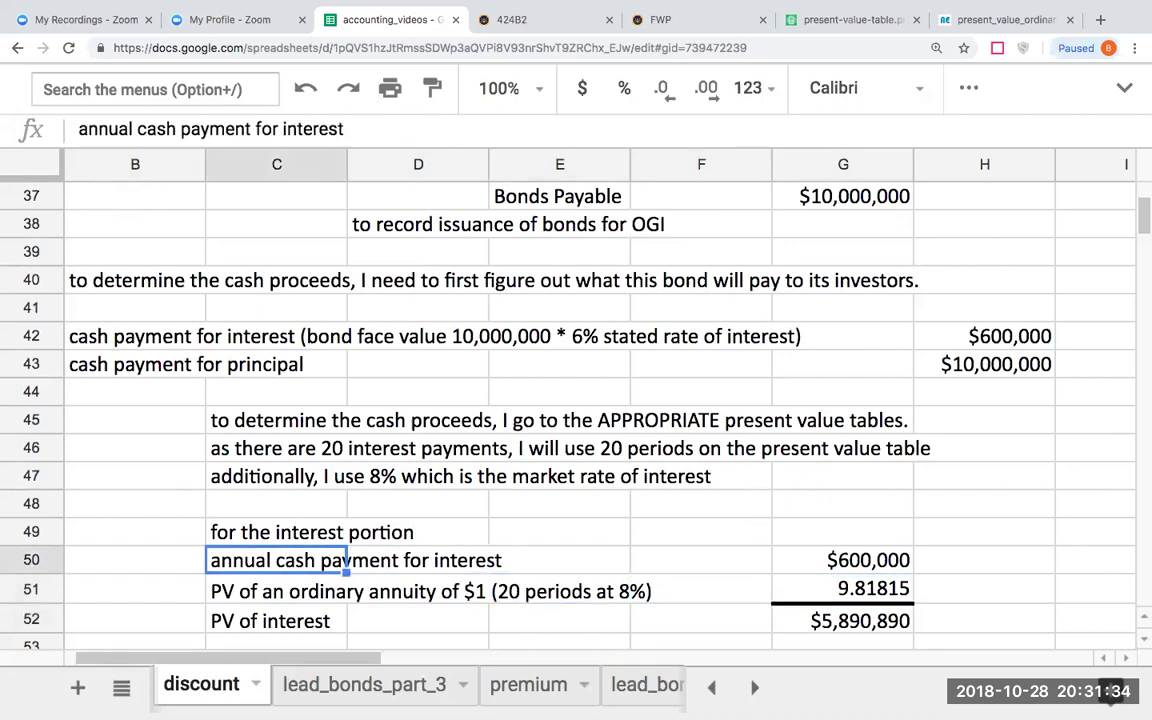
key("Right")
key("Right")
key("Up")
key("Left")
key("Left")
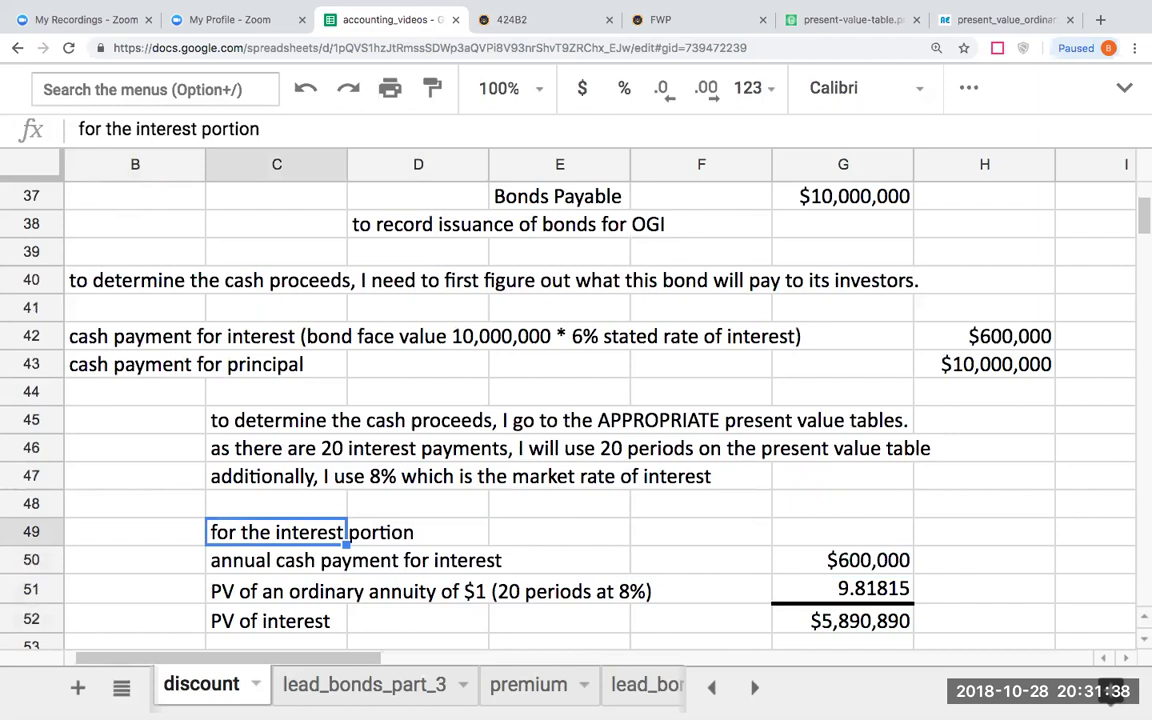
left_click(276, 560)
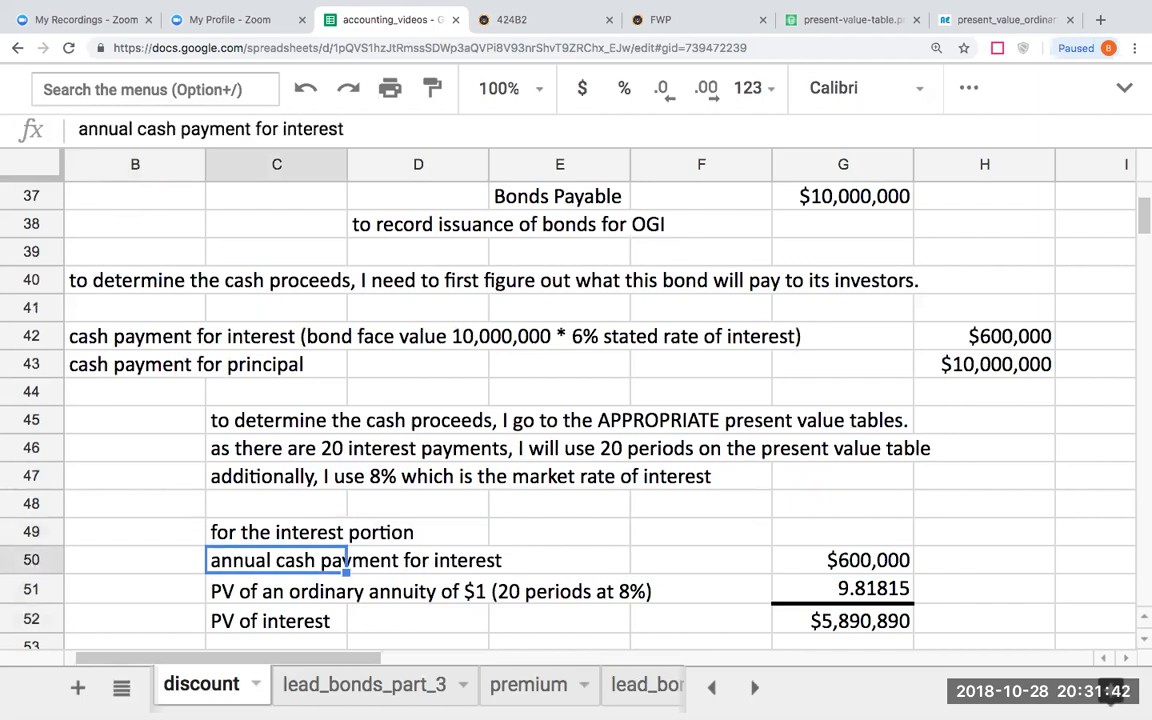
left_click(869, 564)
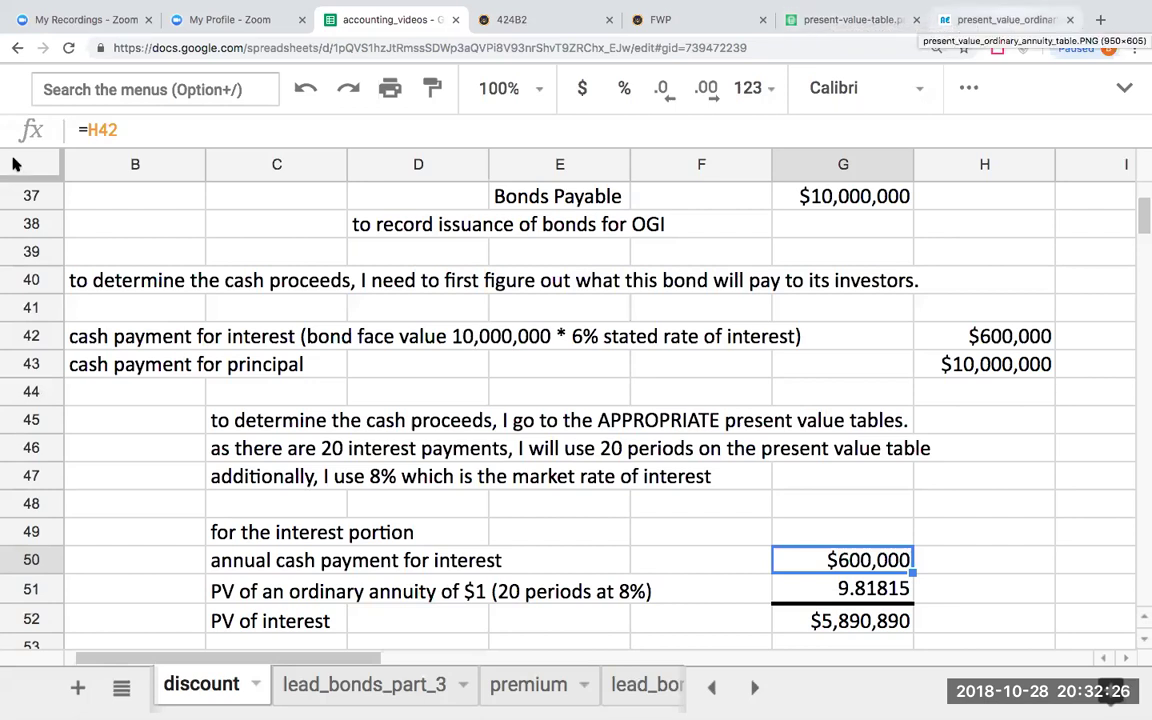
key("super+9")
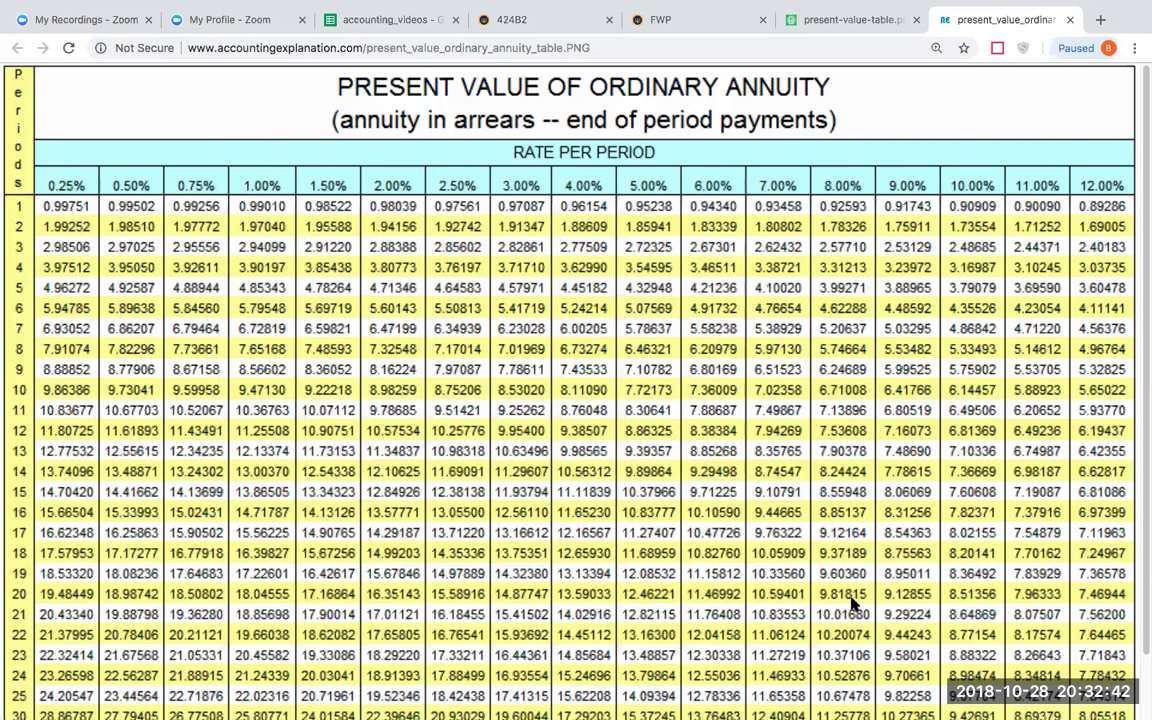
Step: Go back to the accounting_videos spreadsheet after finding the 9.81815 factor at 20 periods, 8%
left_click(294, 14)
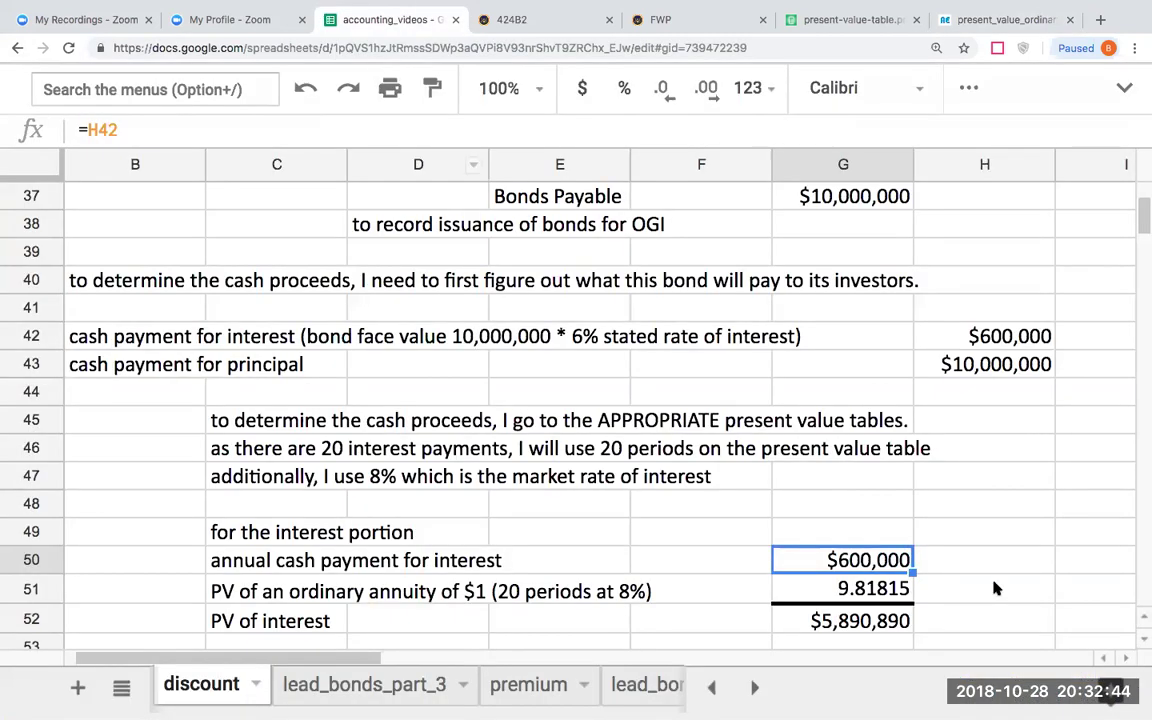
left_click(887, 578)
left_click(995, 570)
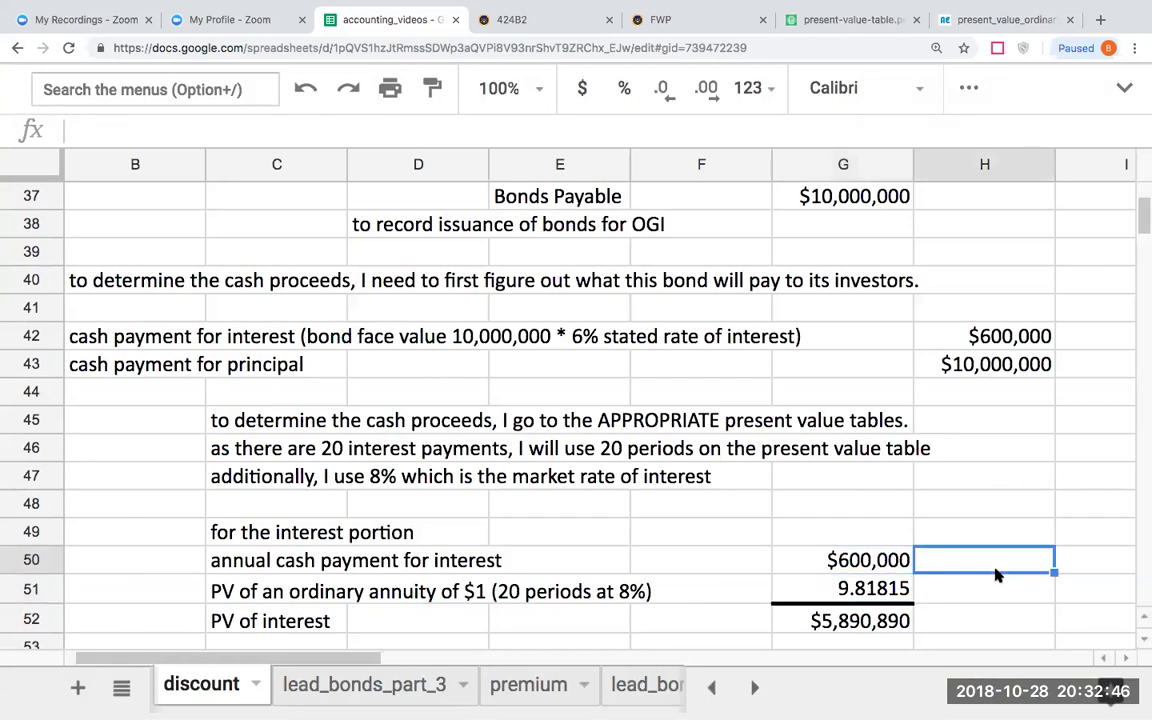
key("Down")
key("Down")
key("Left")
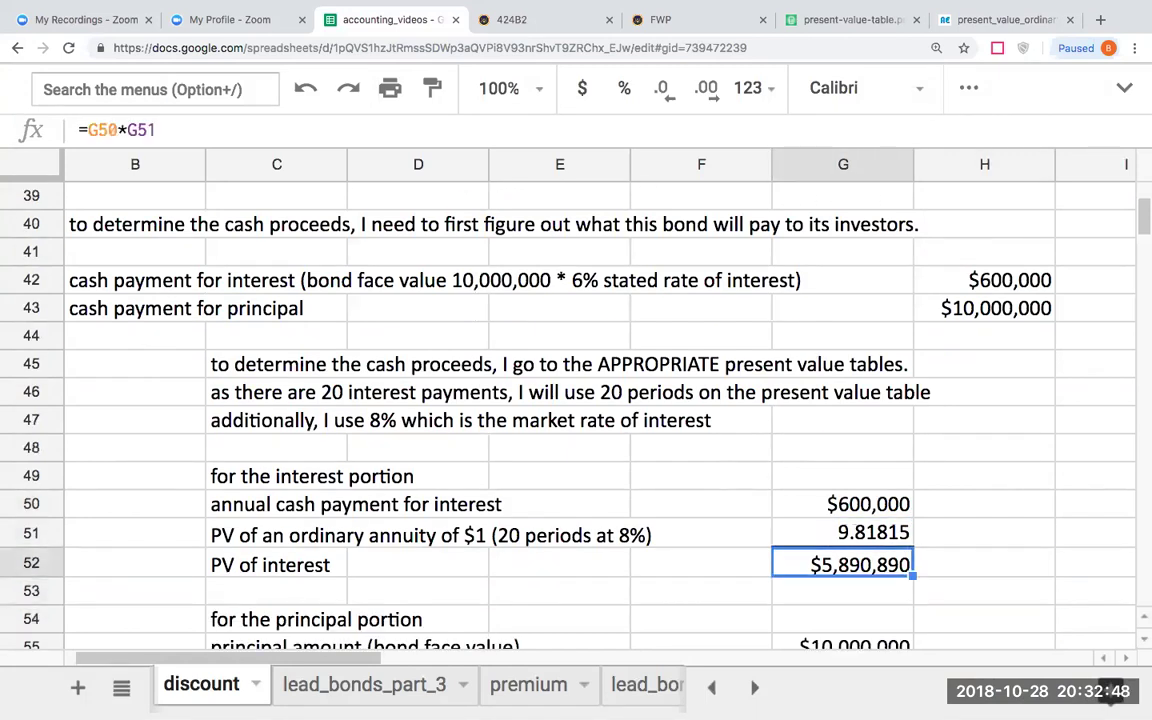
left_click(842, 591)
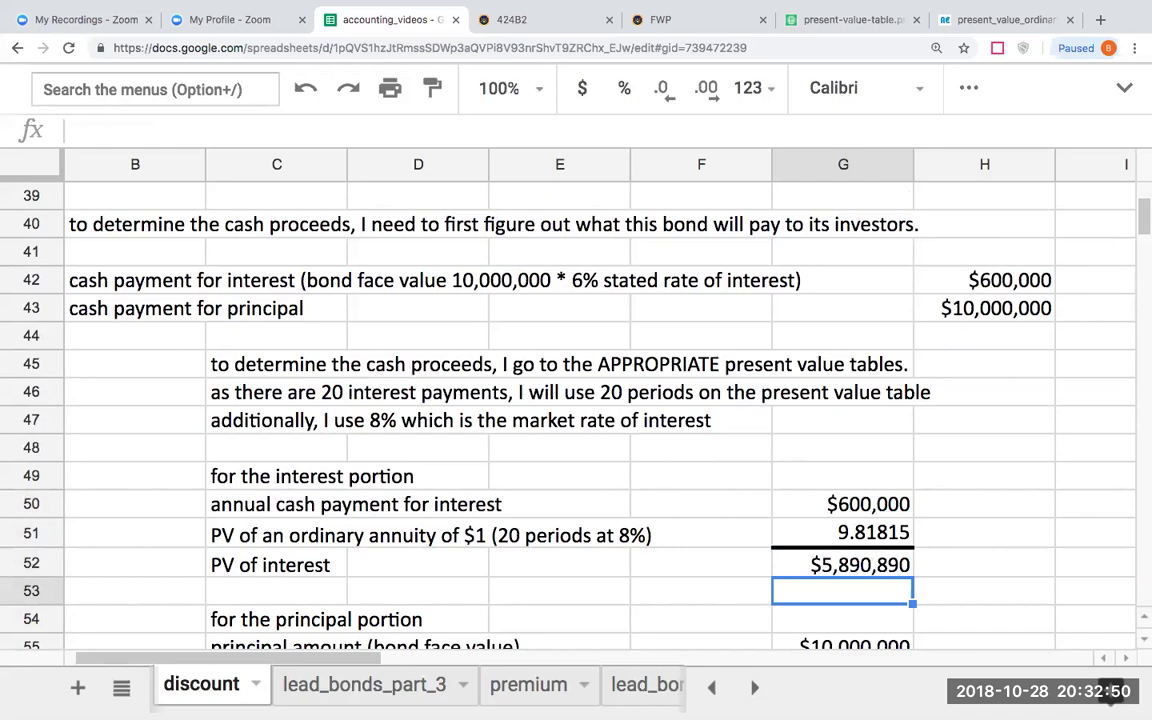
key("Left")
key("Up")
key("Right")
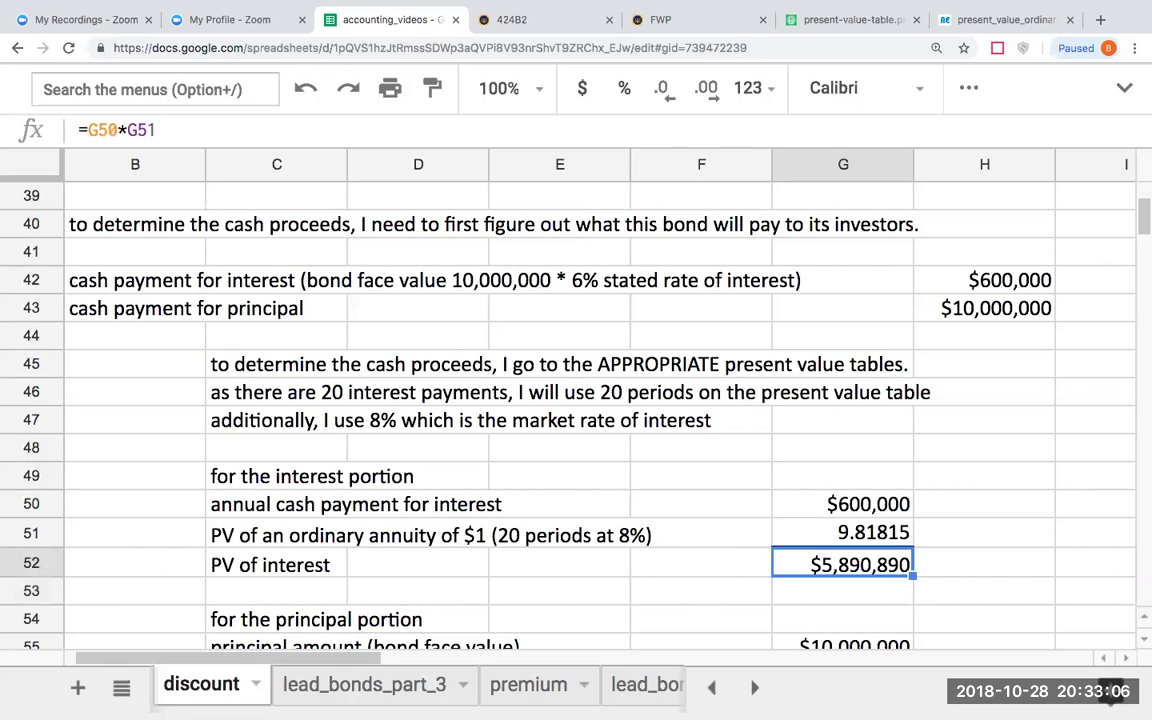
key("Down")
key("Down")
key("Down")
key("Down")
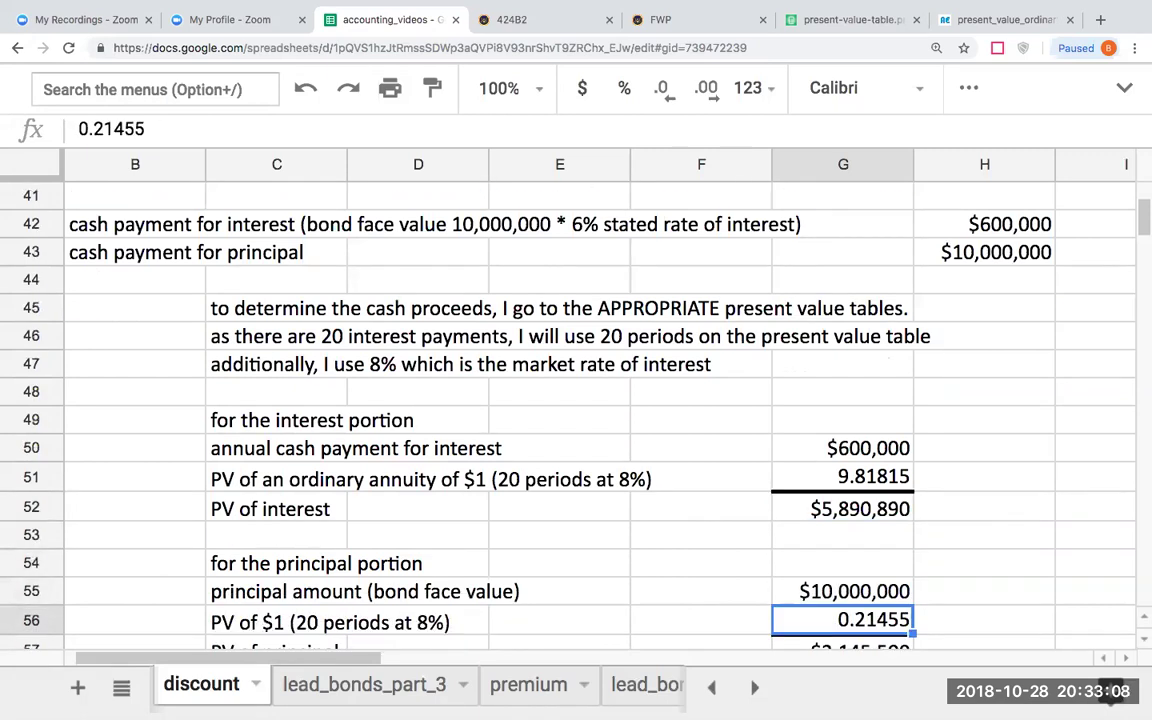
key("Up")
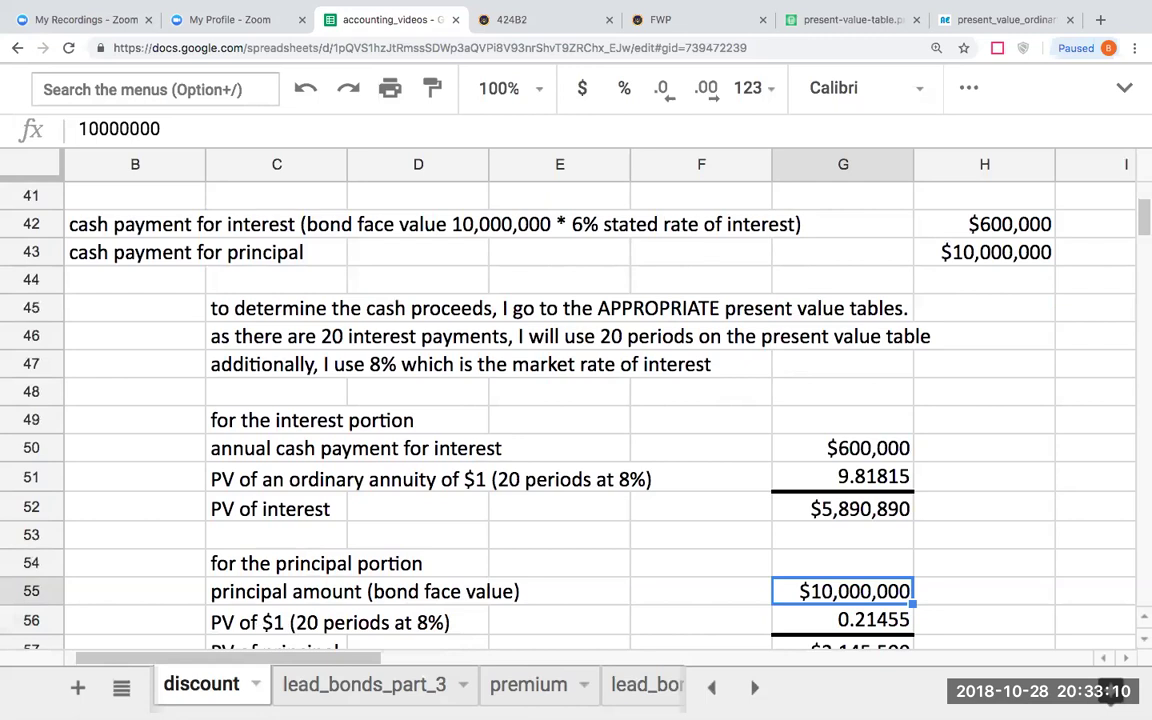
key("Down")
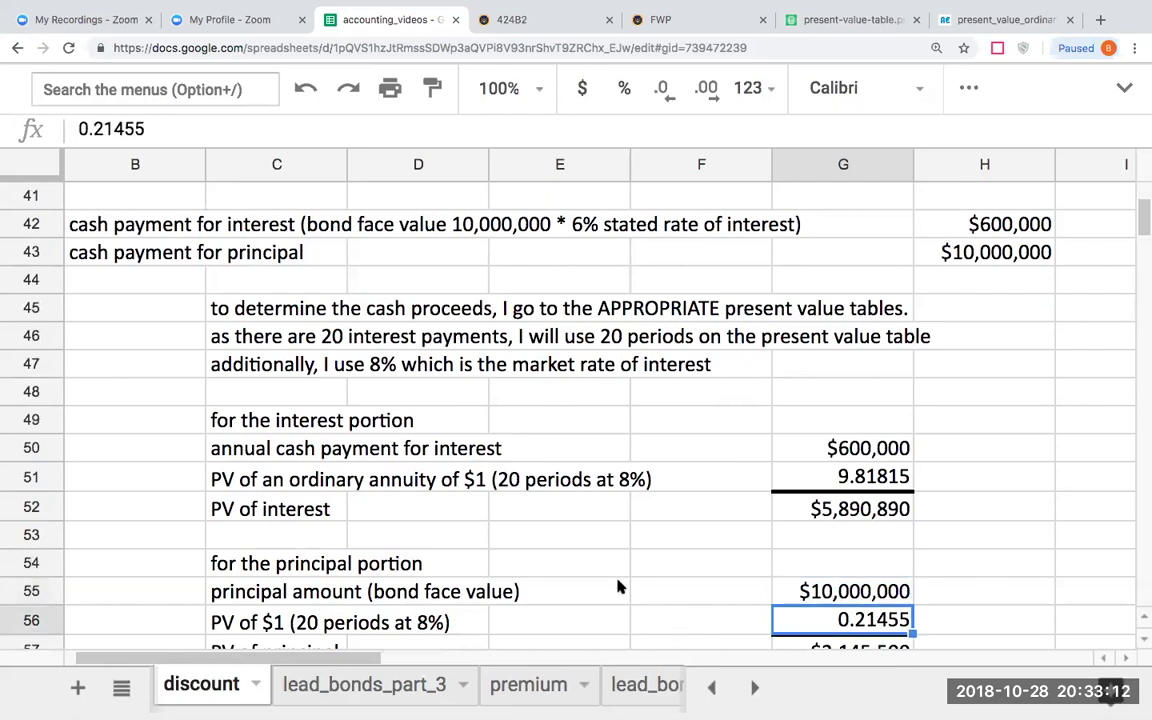
left_click(263, 622)
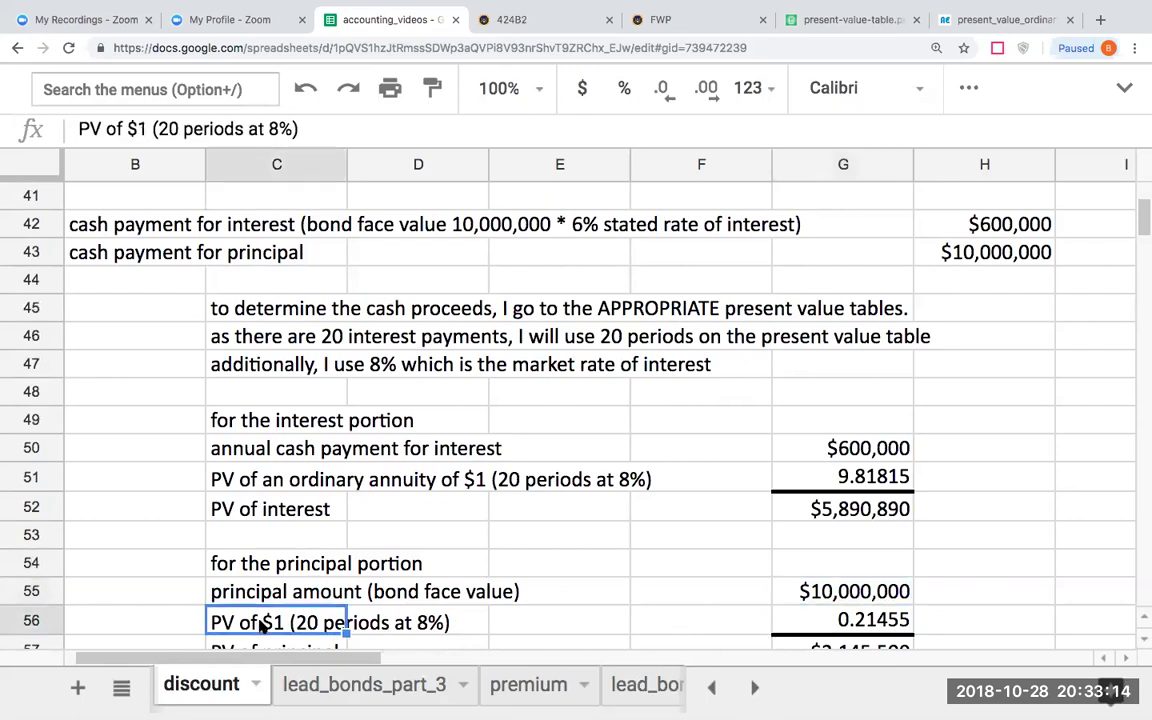
Step: Read 0.21455 at 20 periods, 8% in the PV of $1 table, then go back to accounting_videos
left_click(852, 21)
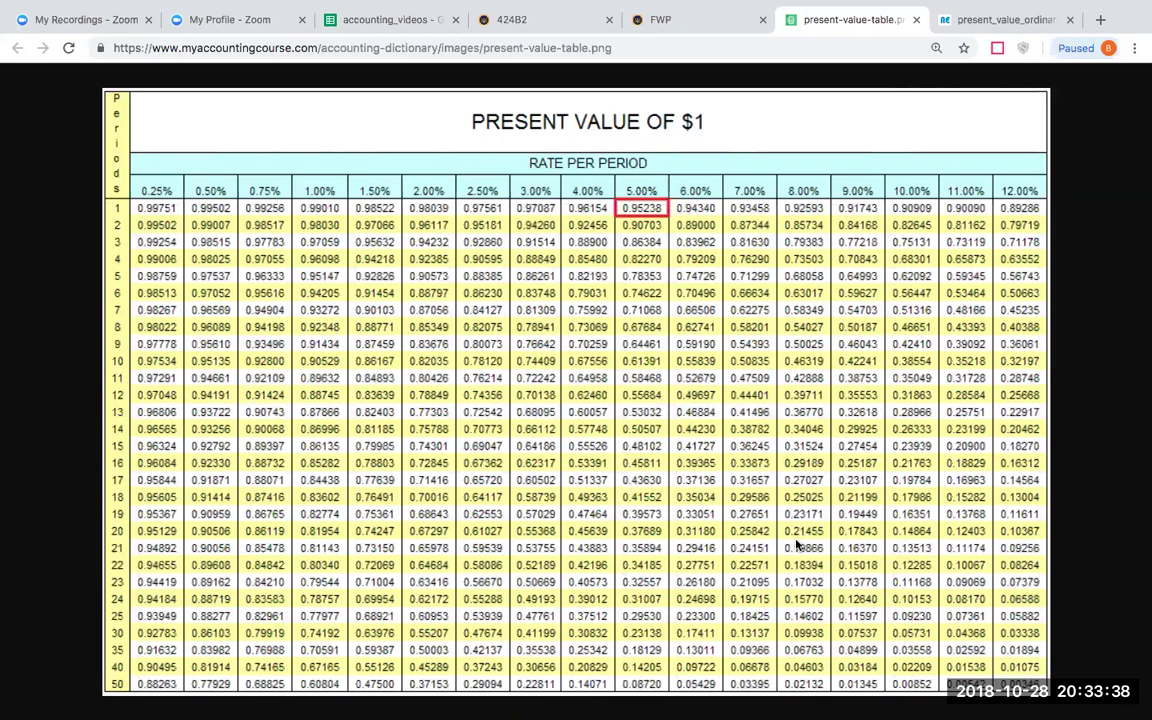
left_click(360, 19)
Step: Review the 0.21455 factor in G56 and the PV of principal formula in G57
left_click(866, 621)
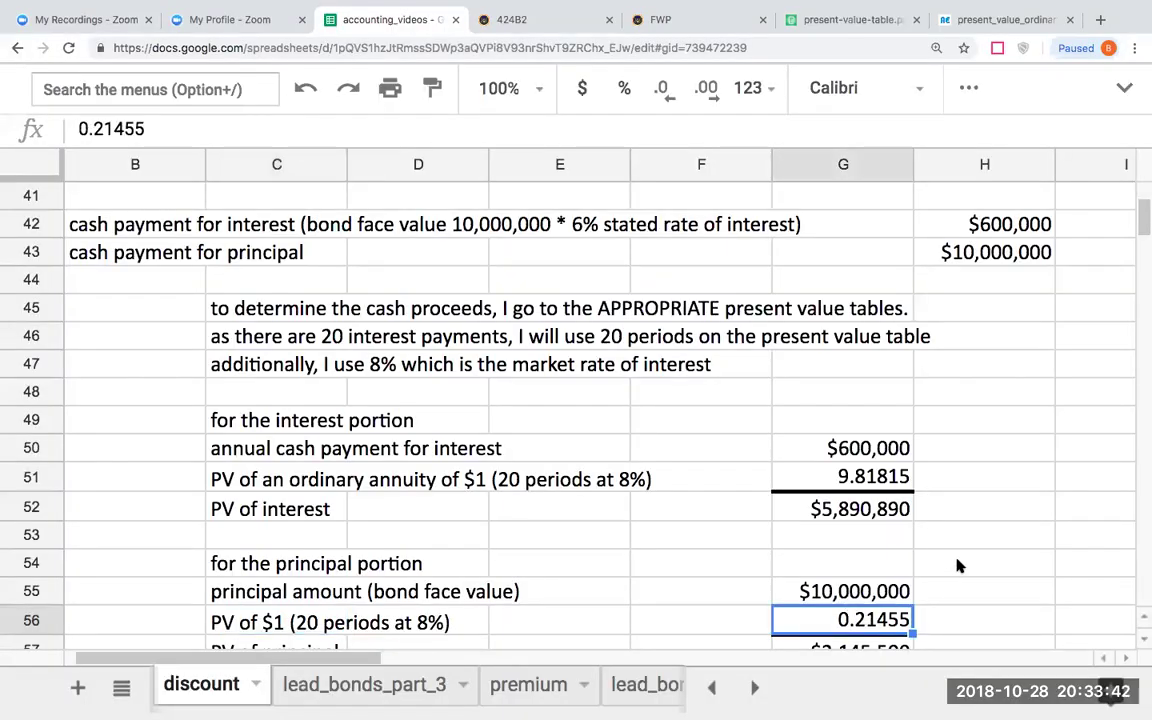
key("Down")
key("Down")
key("Up")
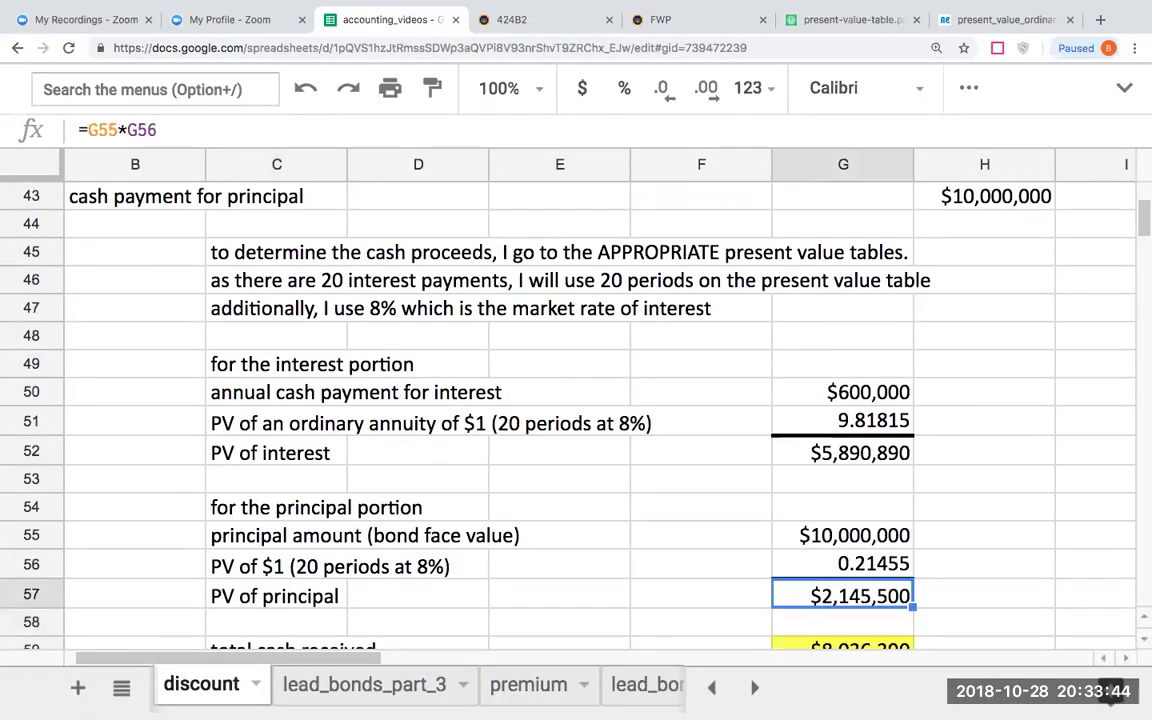
key("Left")
key("Right")
Step: Enter 5890890+2145500 in H59 and compare it with the =G52+G57 total of $8,036,390
key("Down")
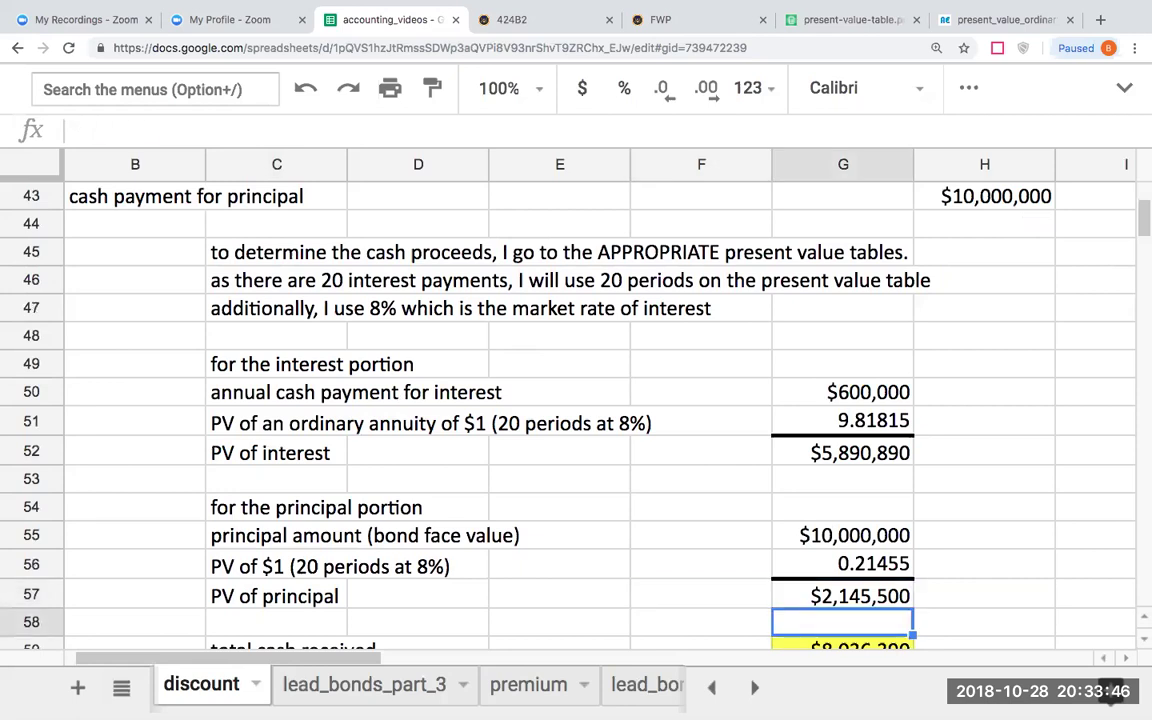
key("Down")
key("Down")
key("Right")
key("Up")
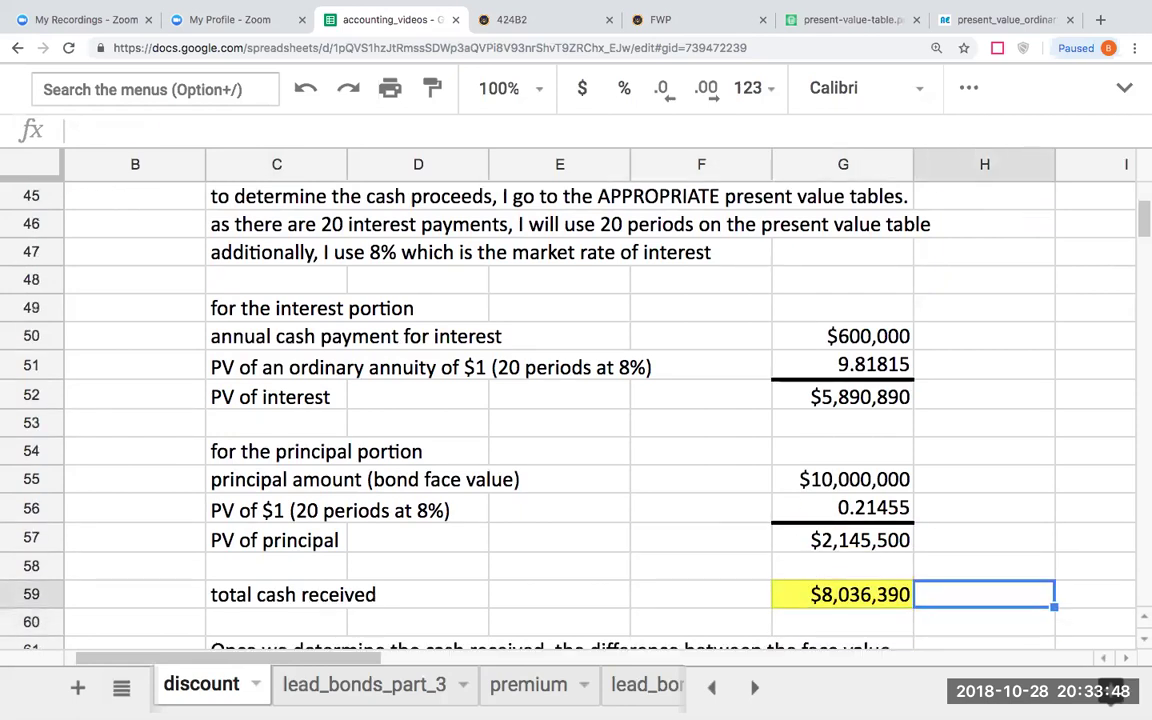
type("5890")
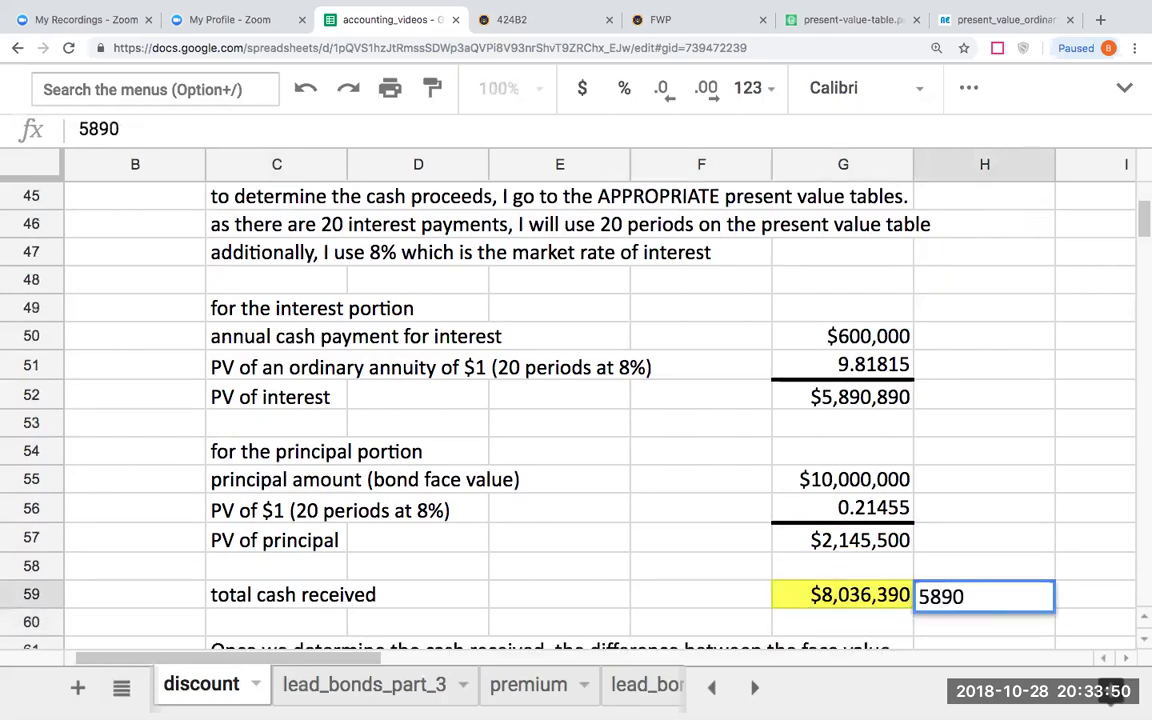
type("890+2145500")
key("Return")
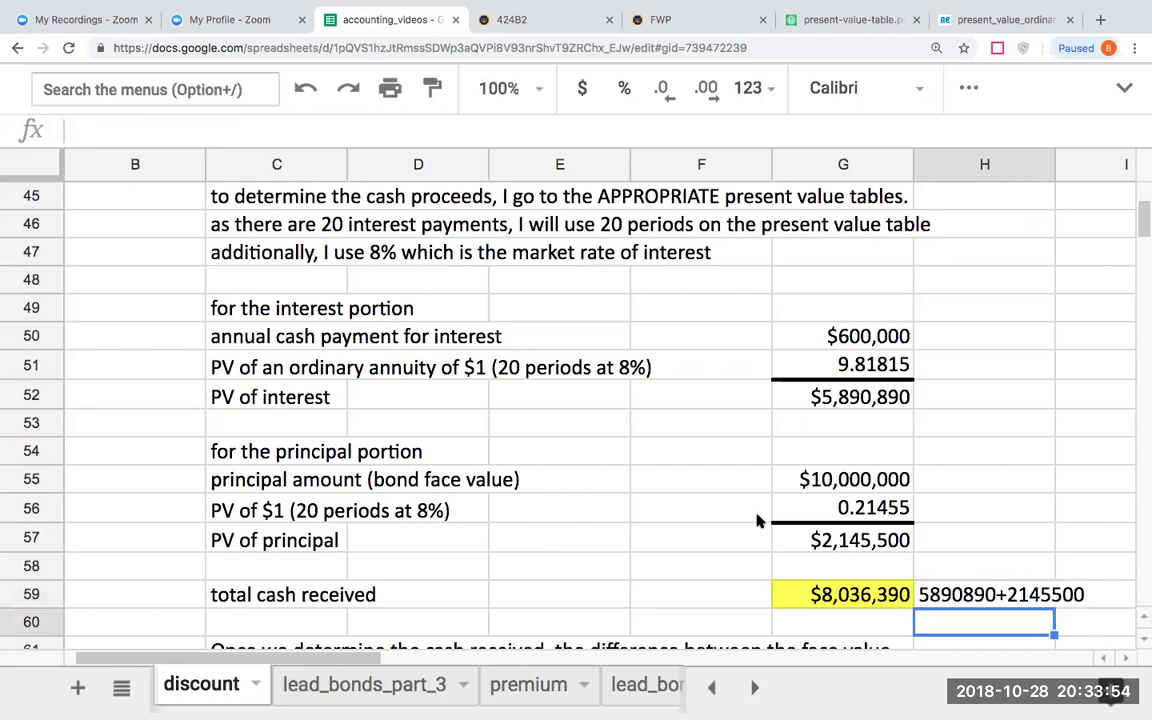
left_click(668, 510)
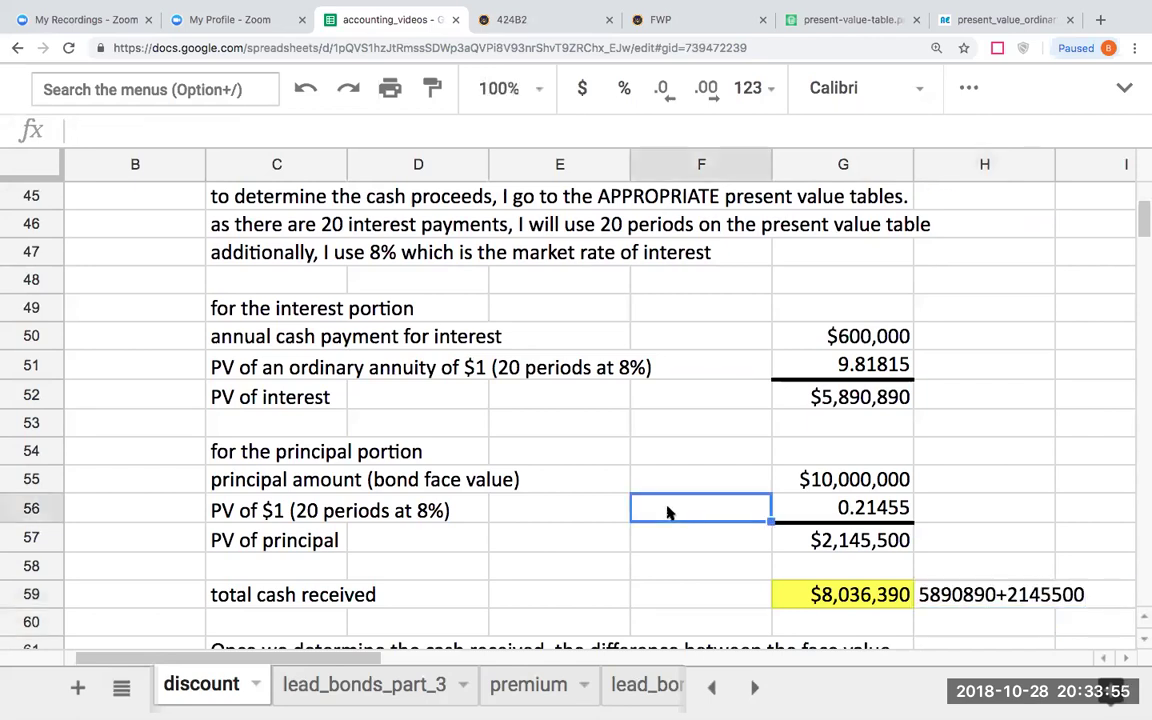
left_click(843, 598)
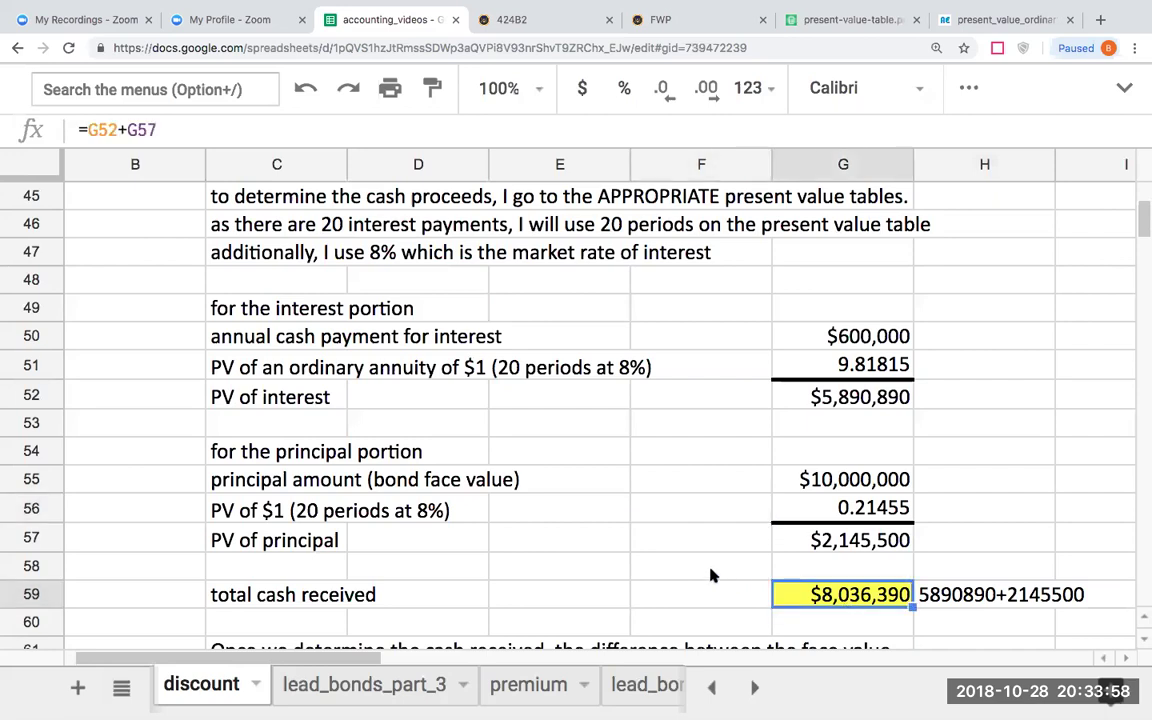
key("Down")
key("Down")
key("Down")
key("Down")
key("Down")
key("Down")
key("Down")
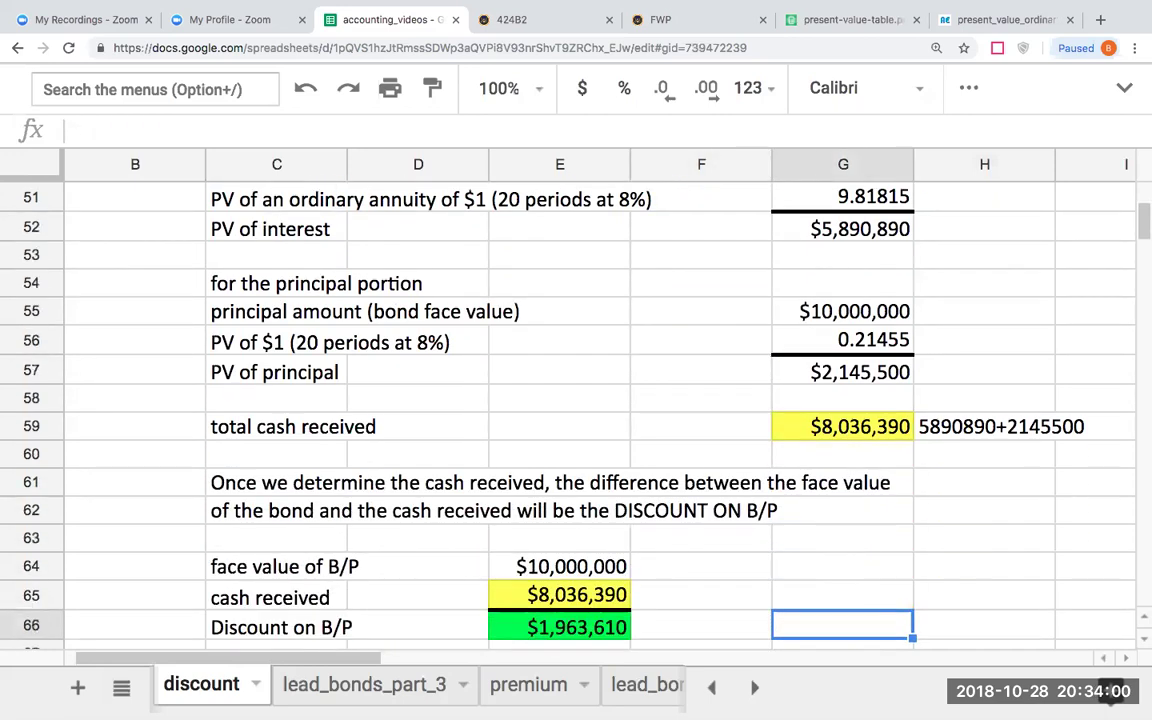
left_click(559, 566)
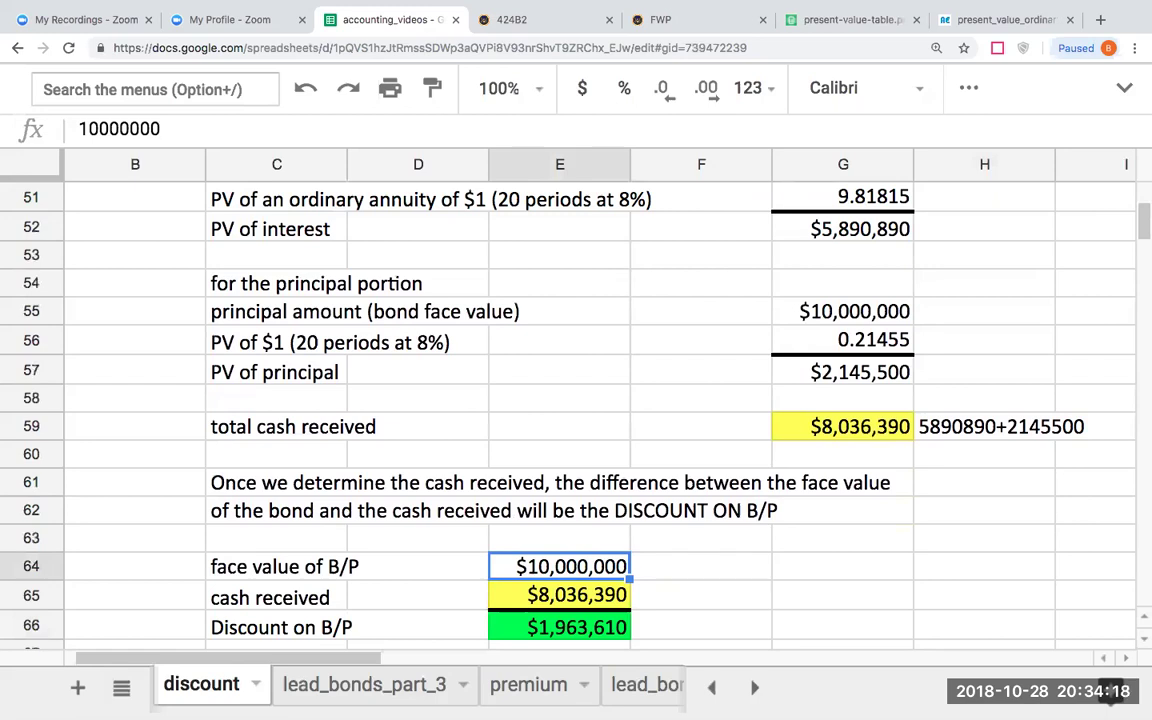
left_click(559, 595)
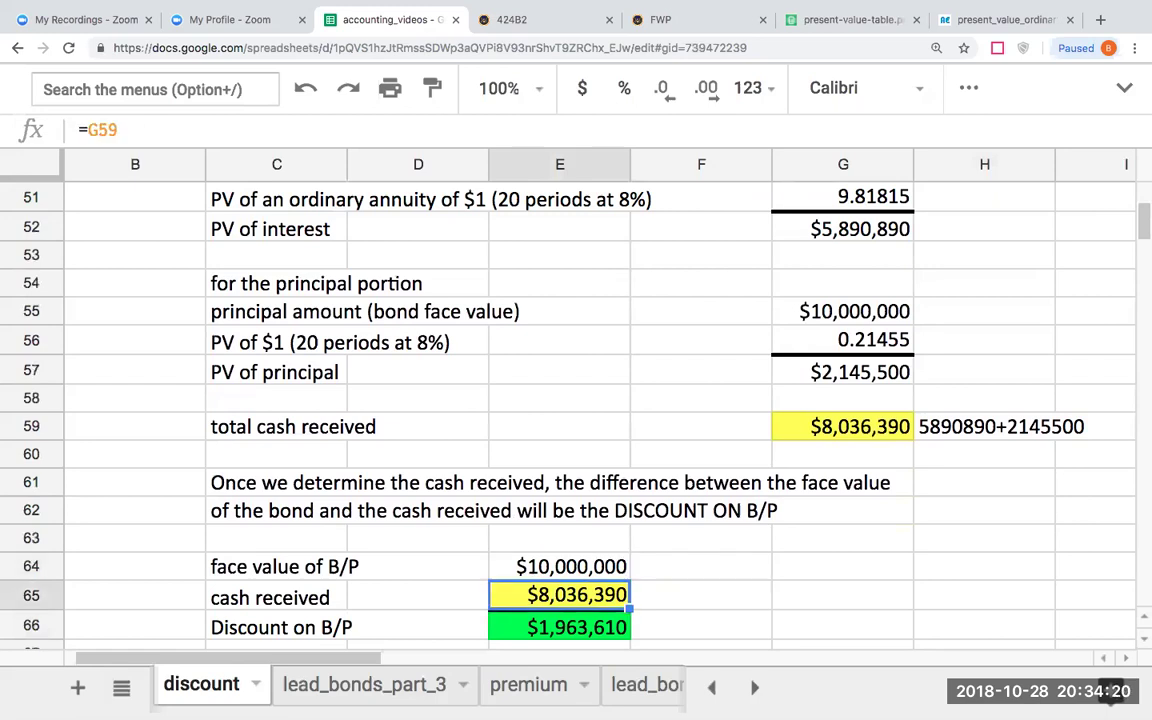
left_click(559, 627)
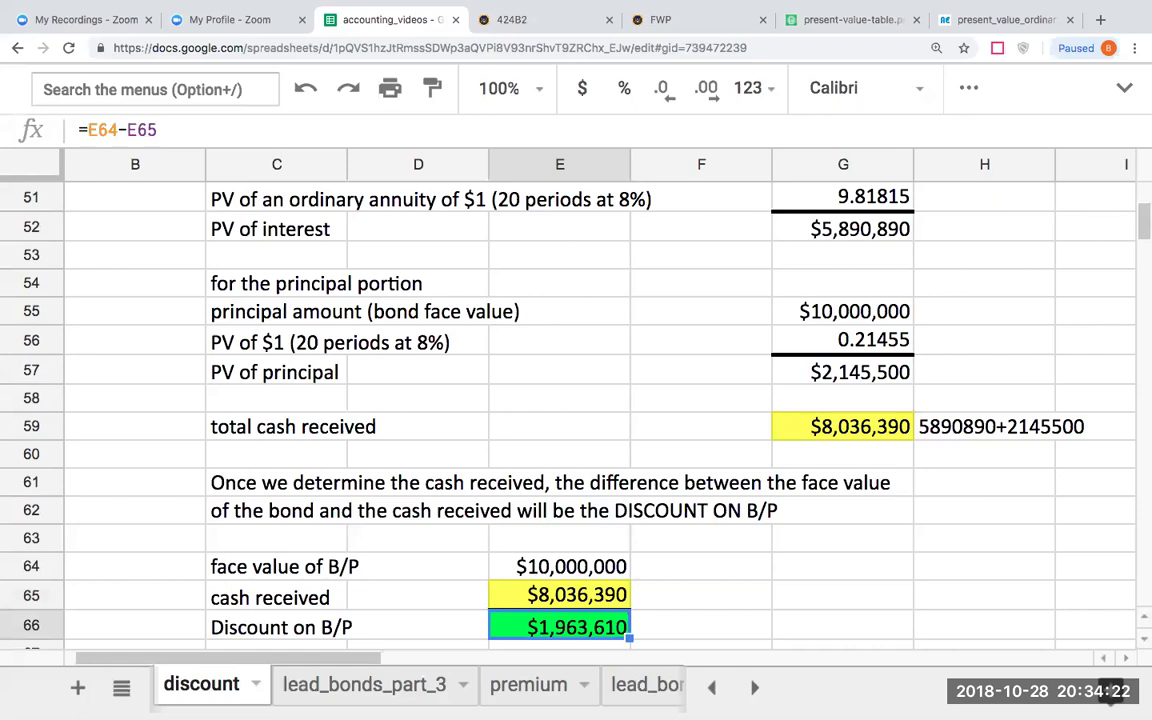
key("Down")
key("Down")
key("Down")
key("Down")
key("Down")
key("Down")
key("Down")
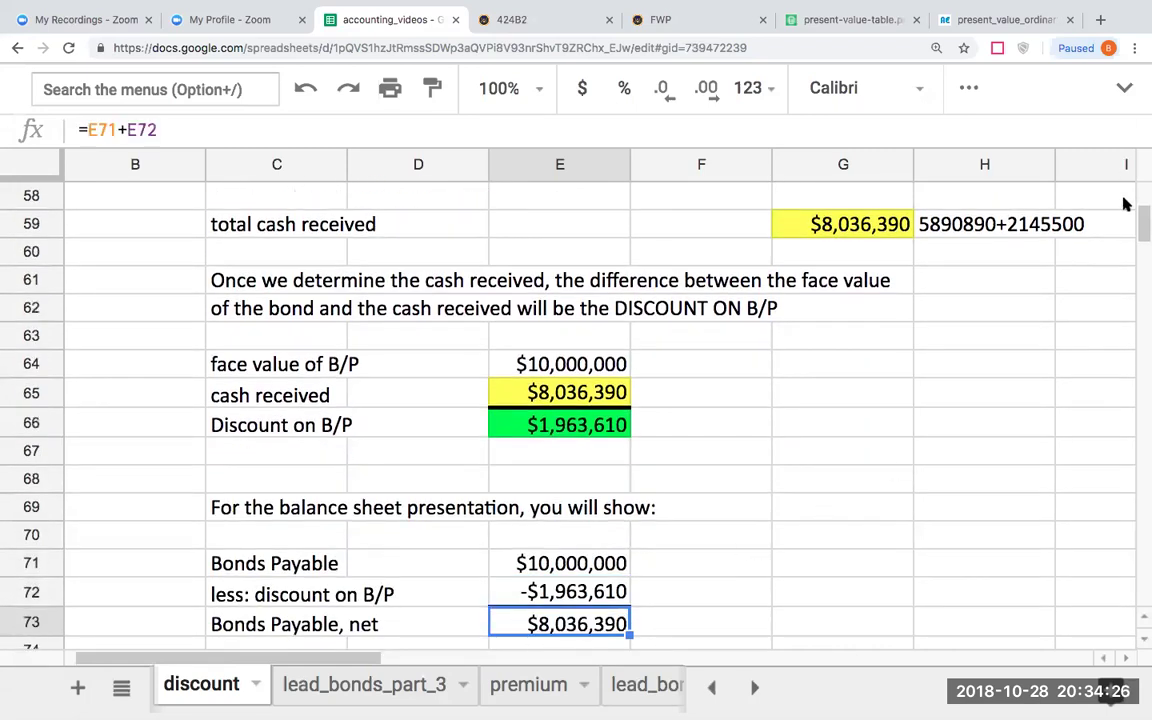
Step: Debit Cash in F35 with +G59, the $8,036,390 total cash received
scroll(1143, 230, "up", 10)
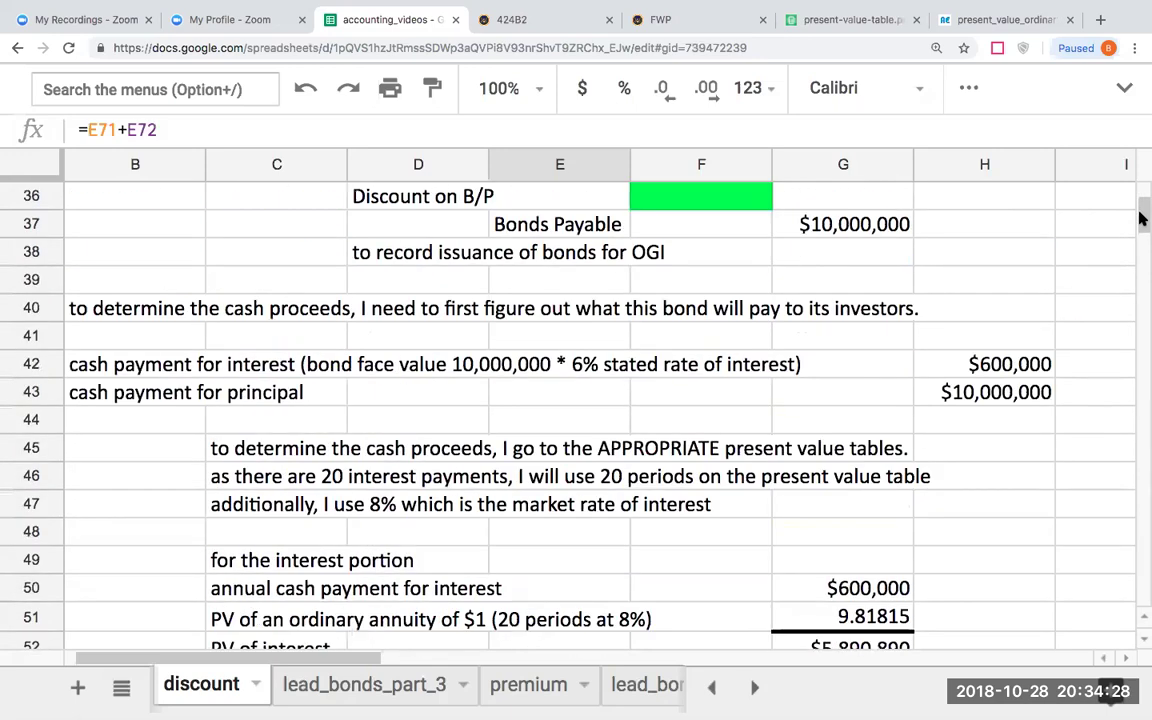
scroll(880, 322, "down", 2)
left_click(758, 330)
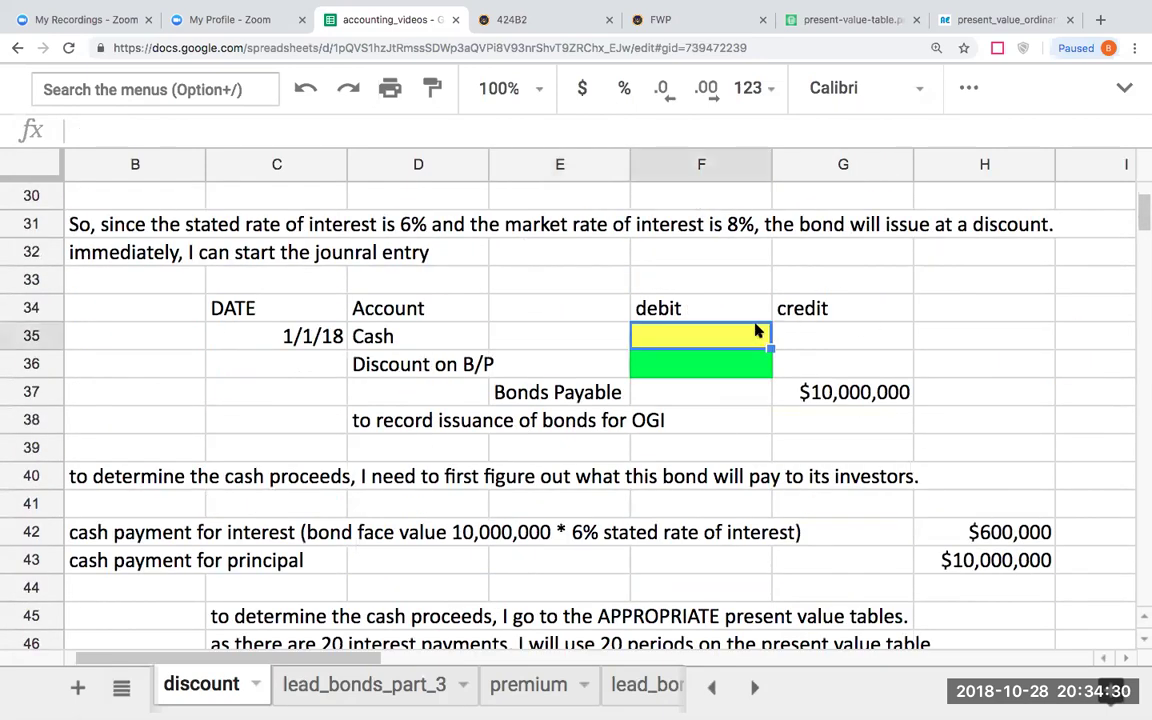
type("+")
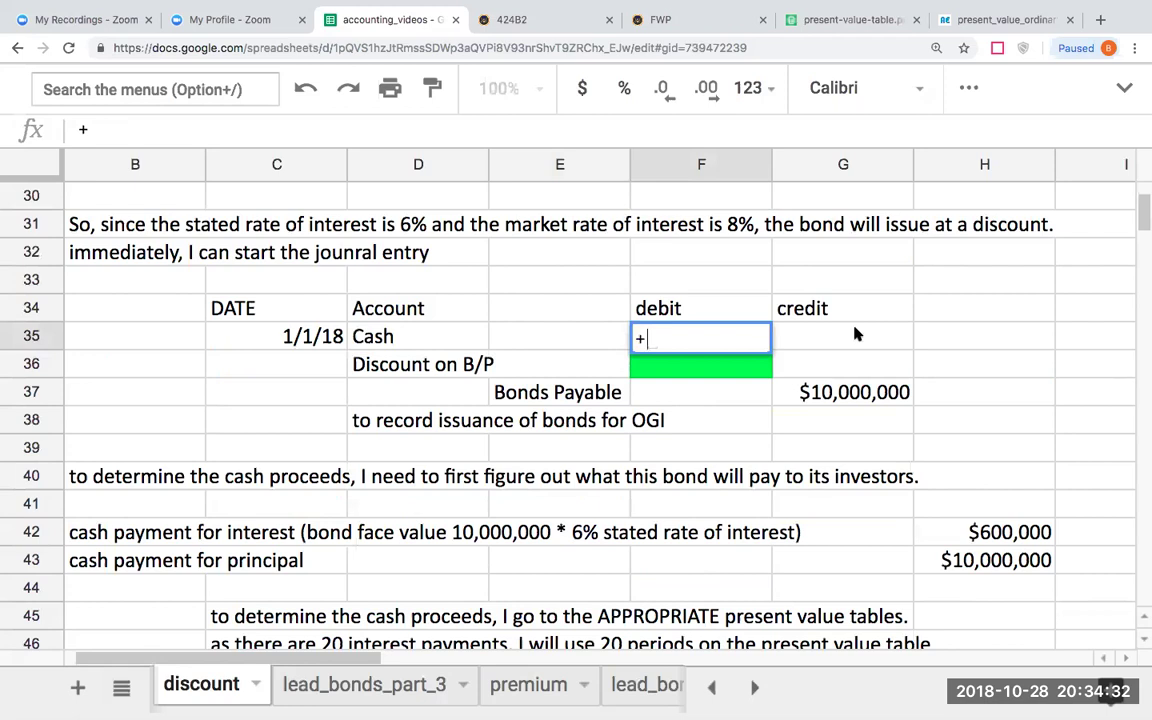
scroll(1143, 222, "down", 7)
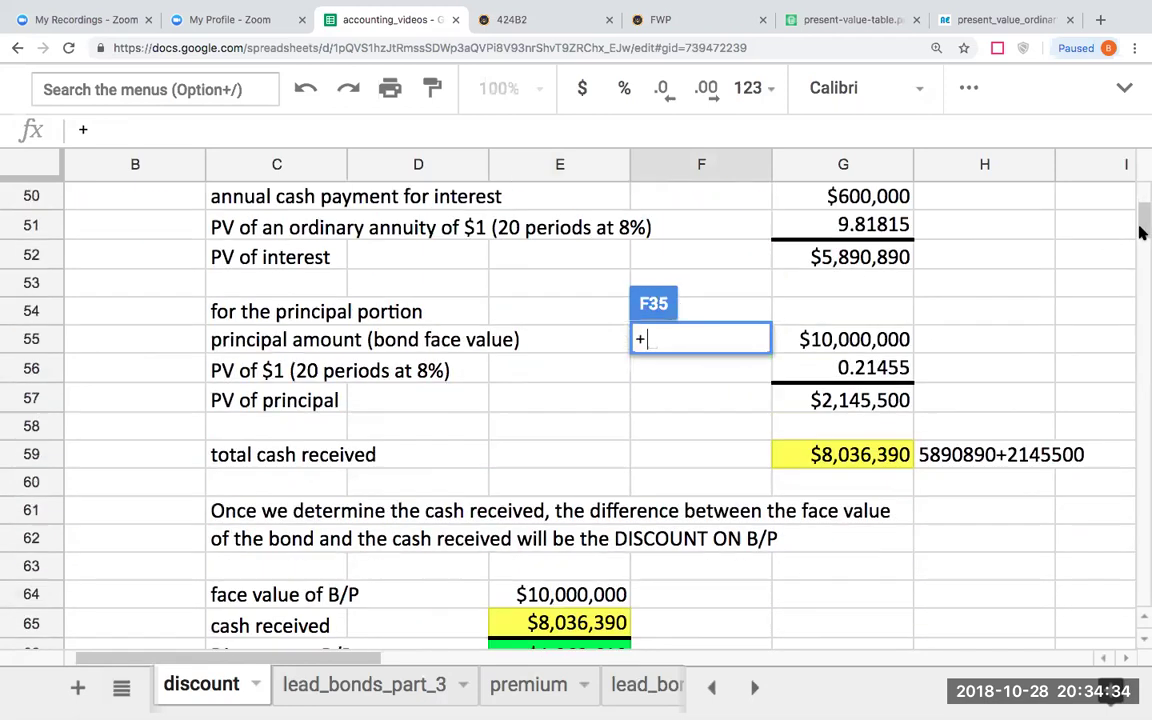
left_click(886, 397)
key("Return")
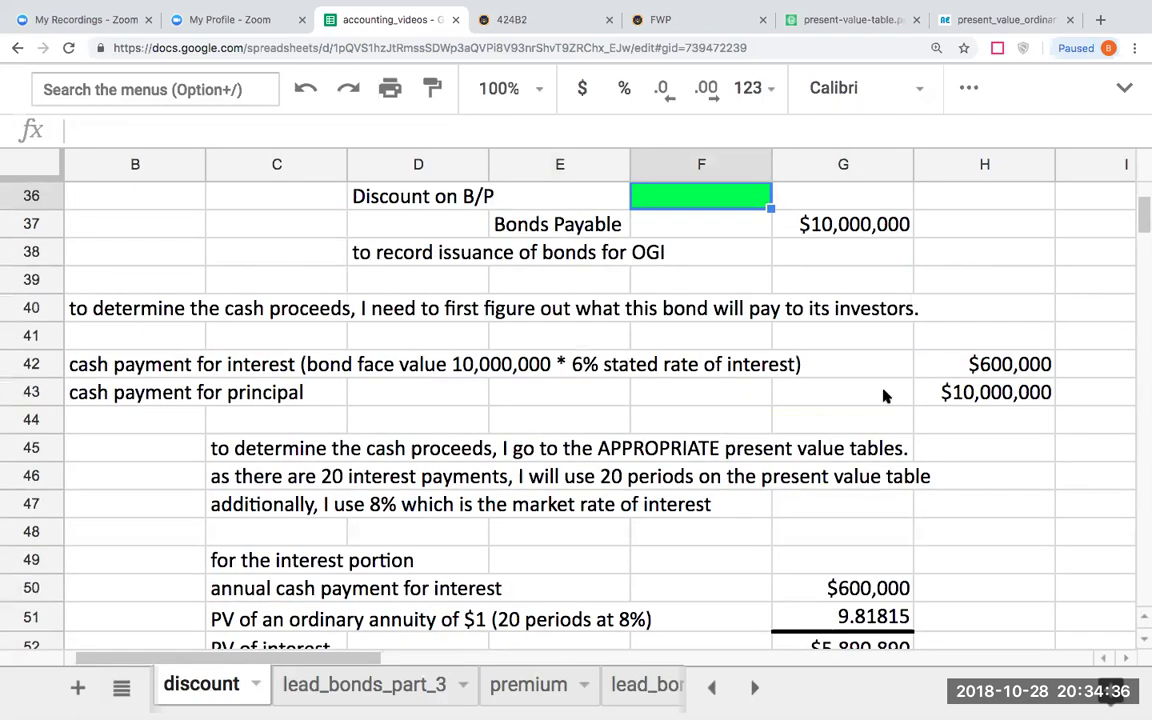
key("Up")
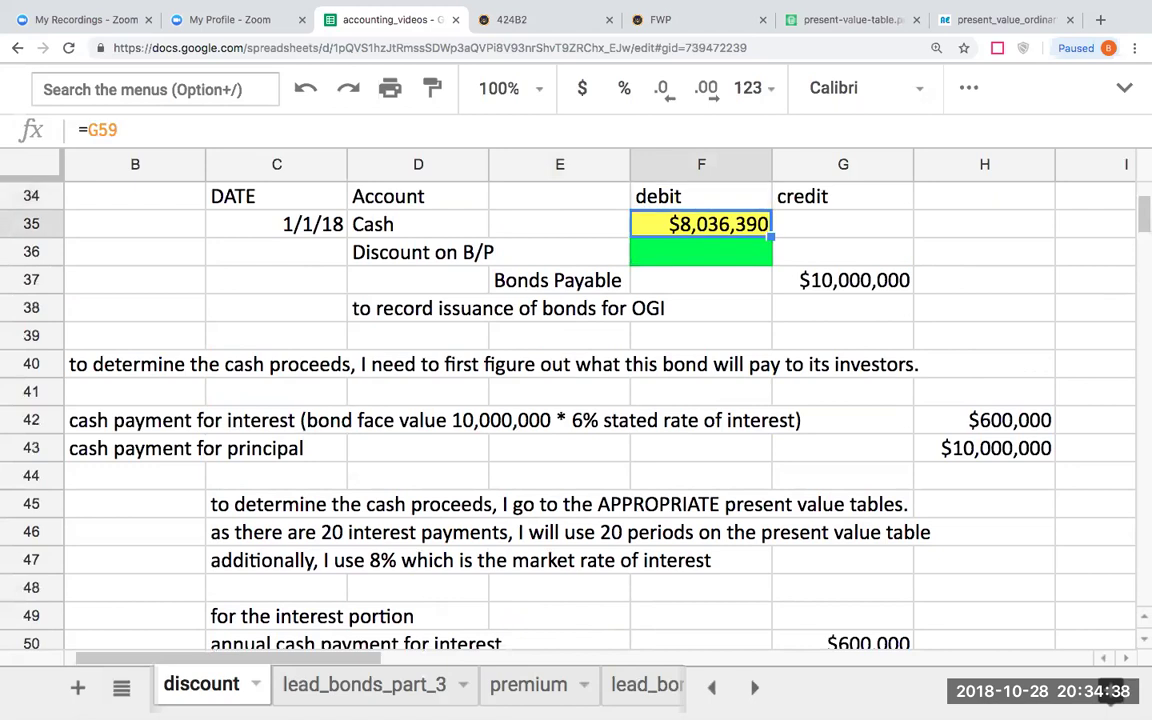
Step: Debit Discount on B/P with +G37-F35, giving $1,963,610, and verify both formulas
left_click(701, 252)
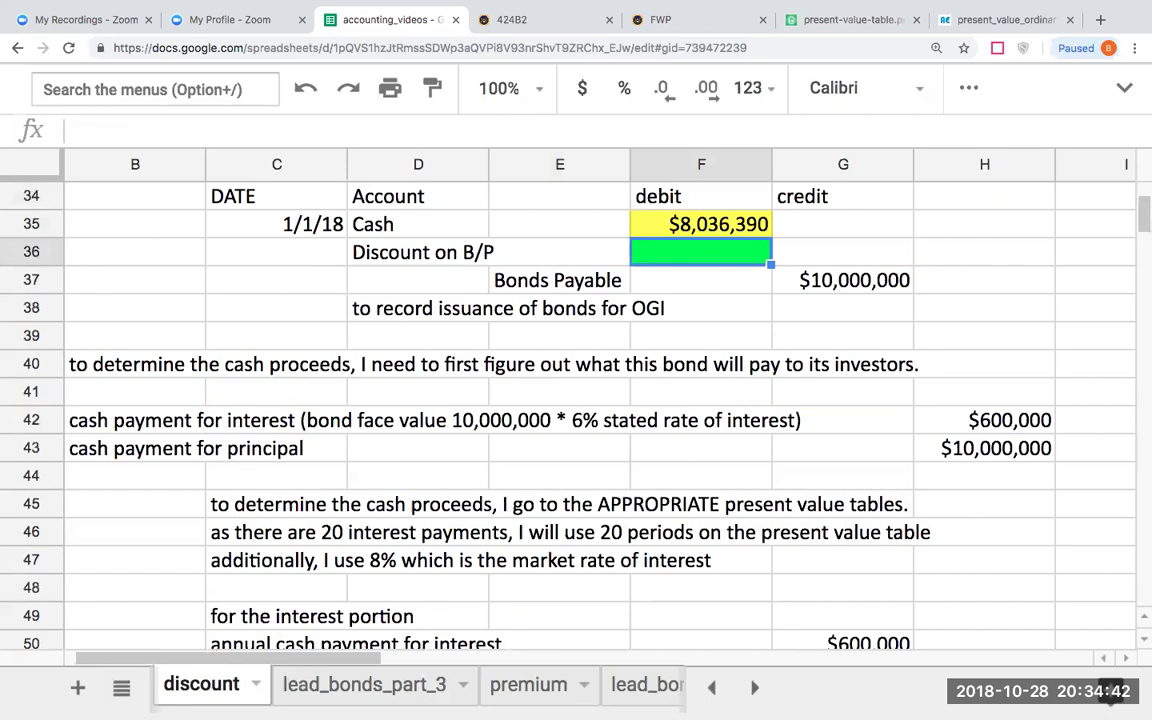
type("+")
key("Right")
key("Down")
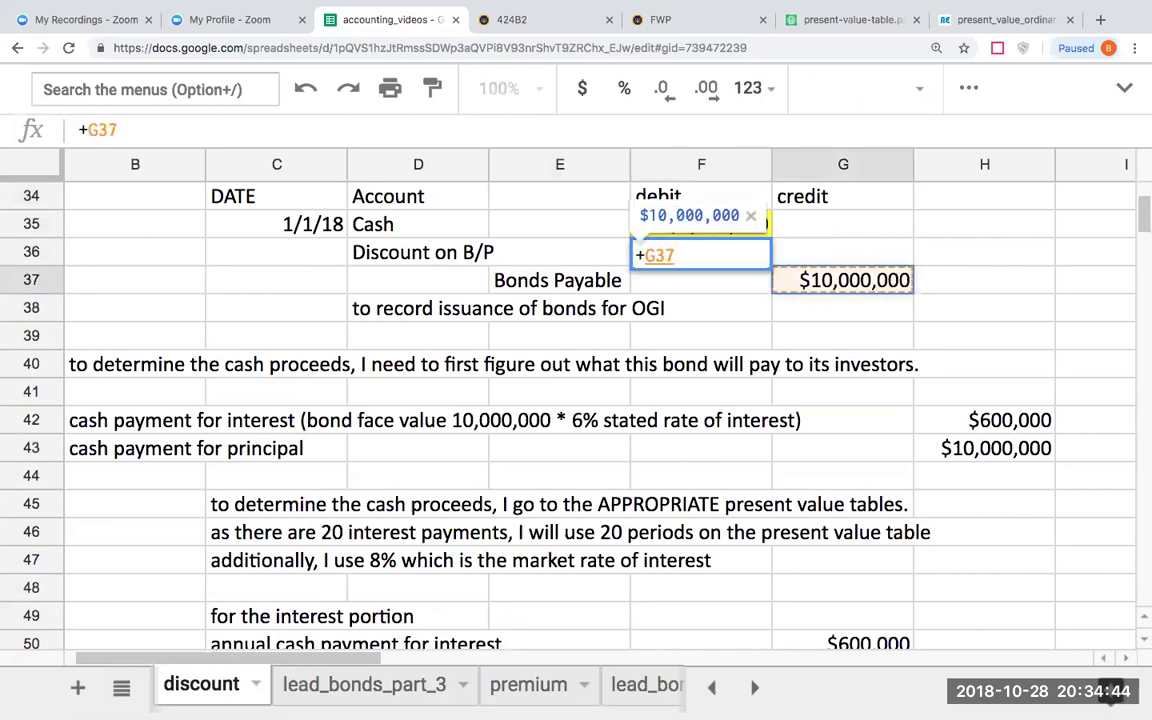
type("-")
key("Up")
key("Return")
key("Up")
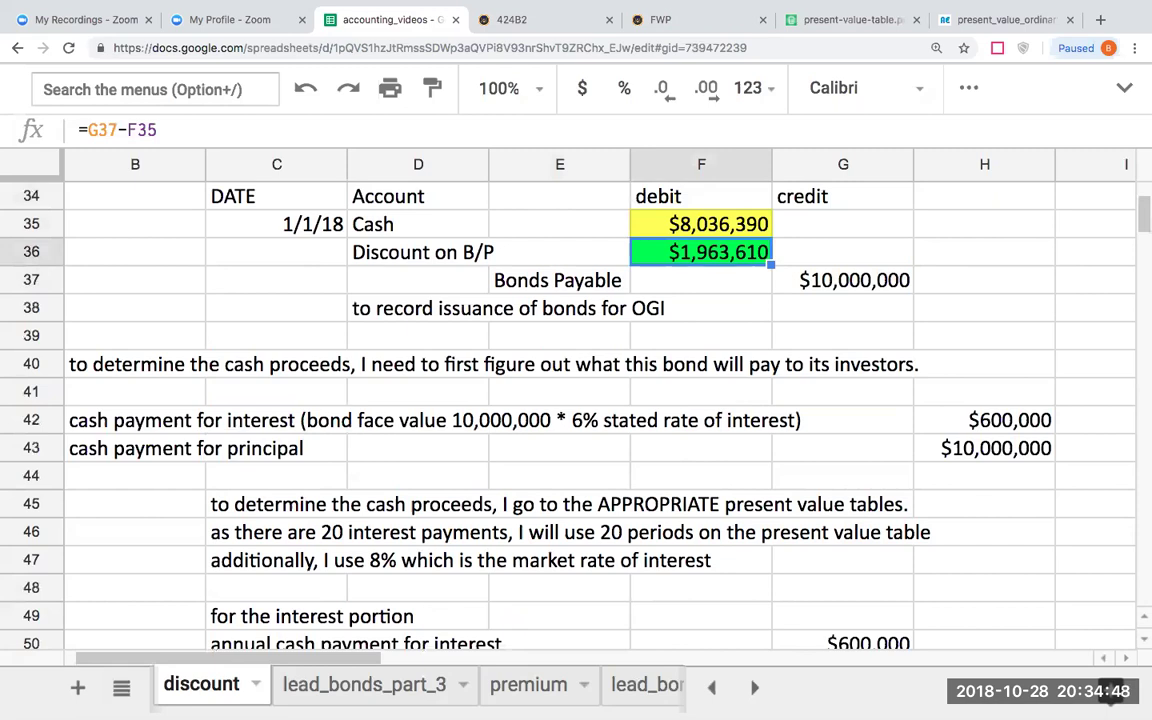
left_click(842, 252)
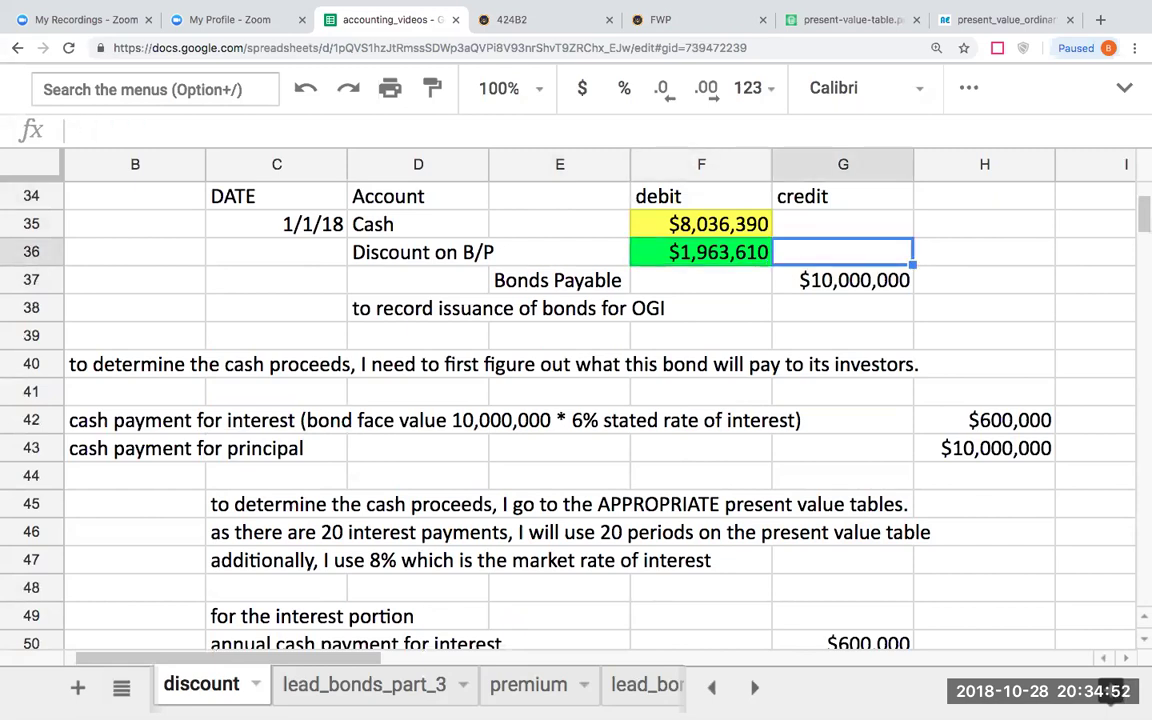
left_click(701, 224)
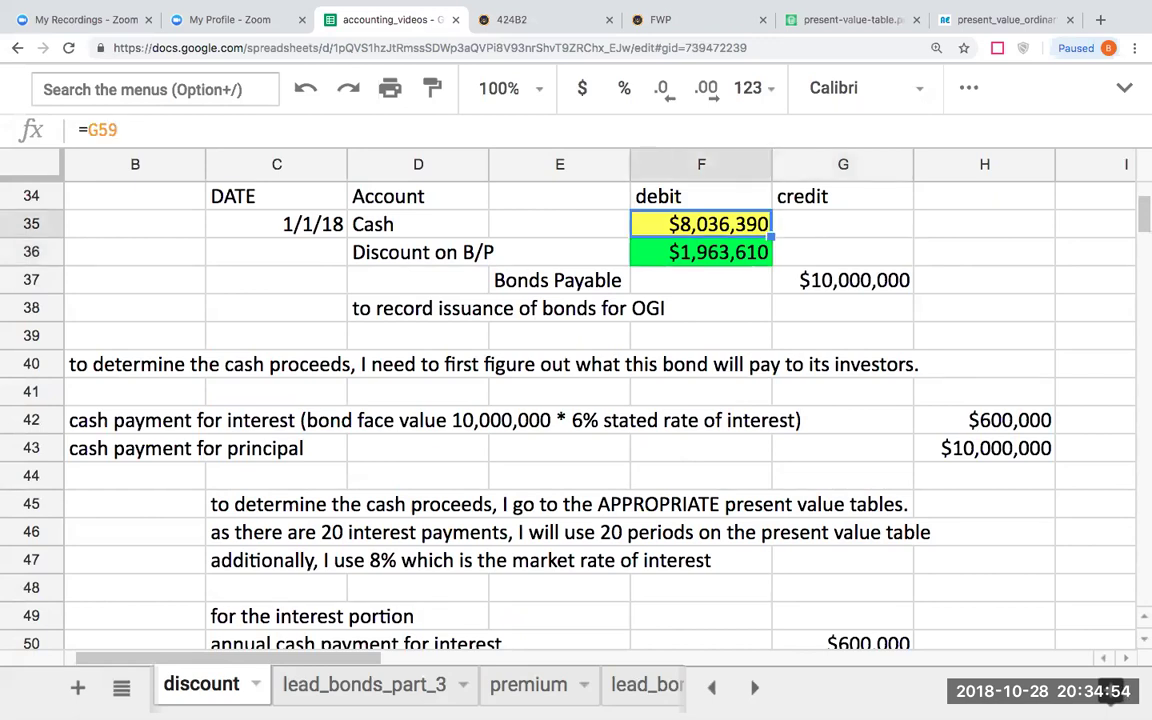
left_click_drag(1143, 218, 1140, 198)
left_click(1005, 465)
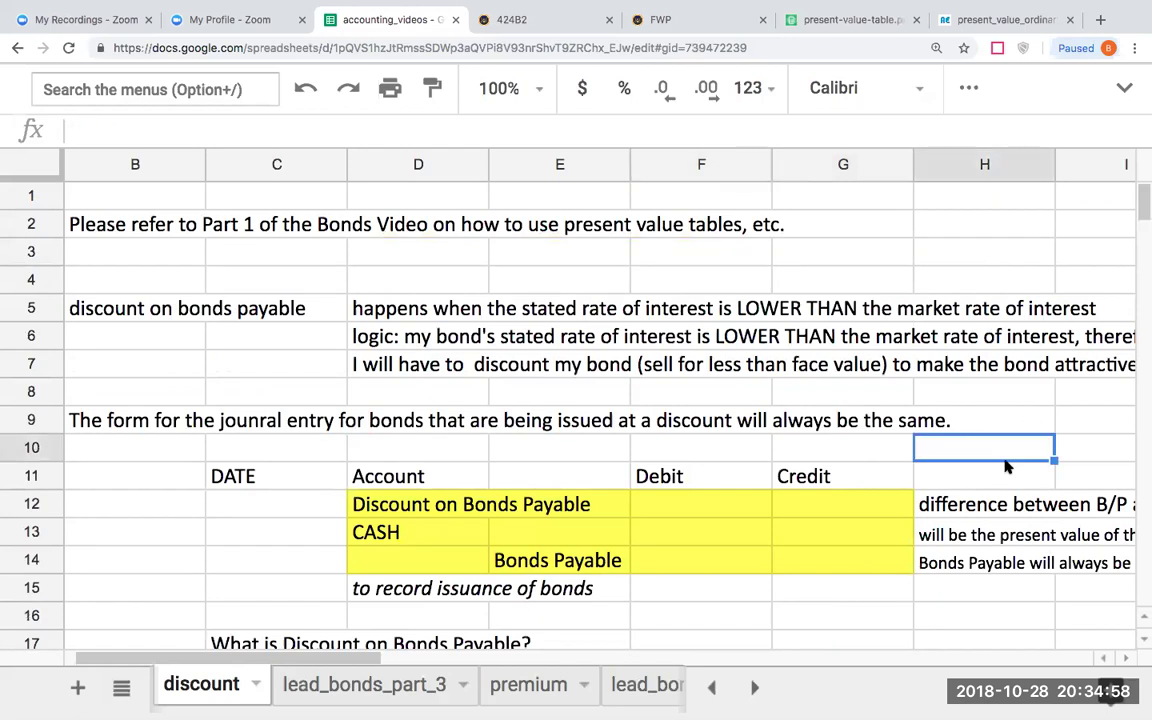
scroll(1005, 465, "right", 3)
left_click(985, 504)
left_click(700, 504)
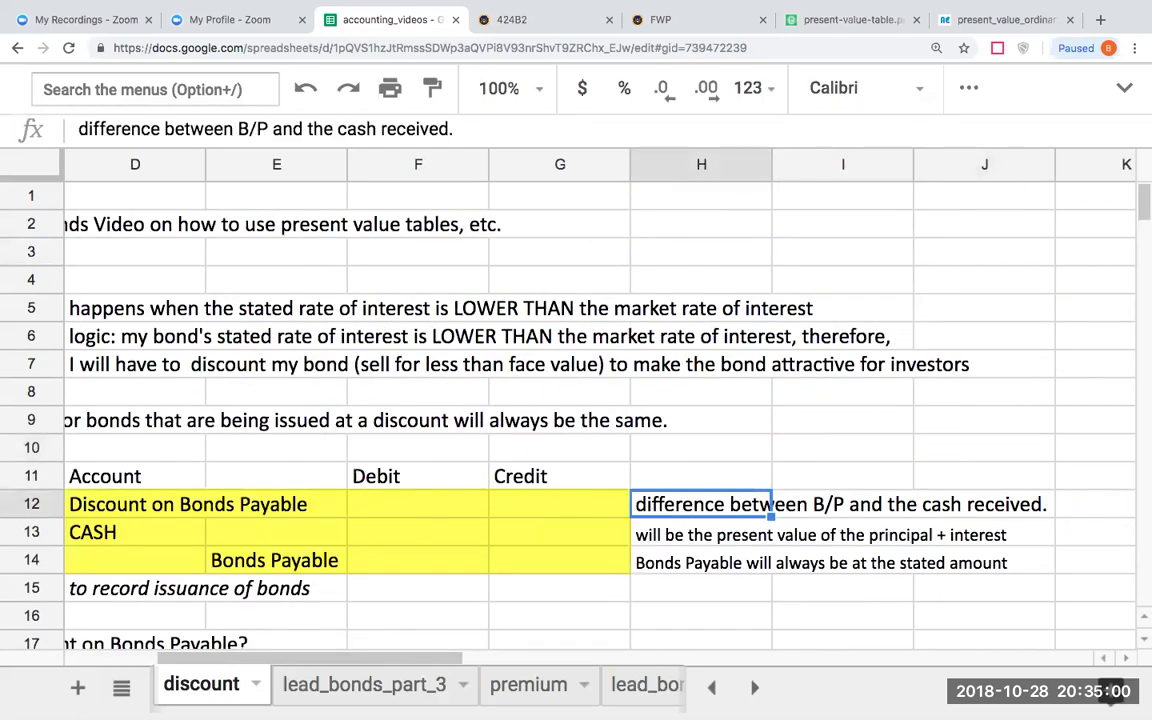
left_click(770, 535)
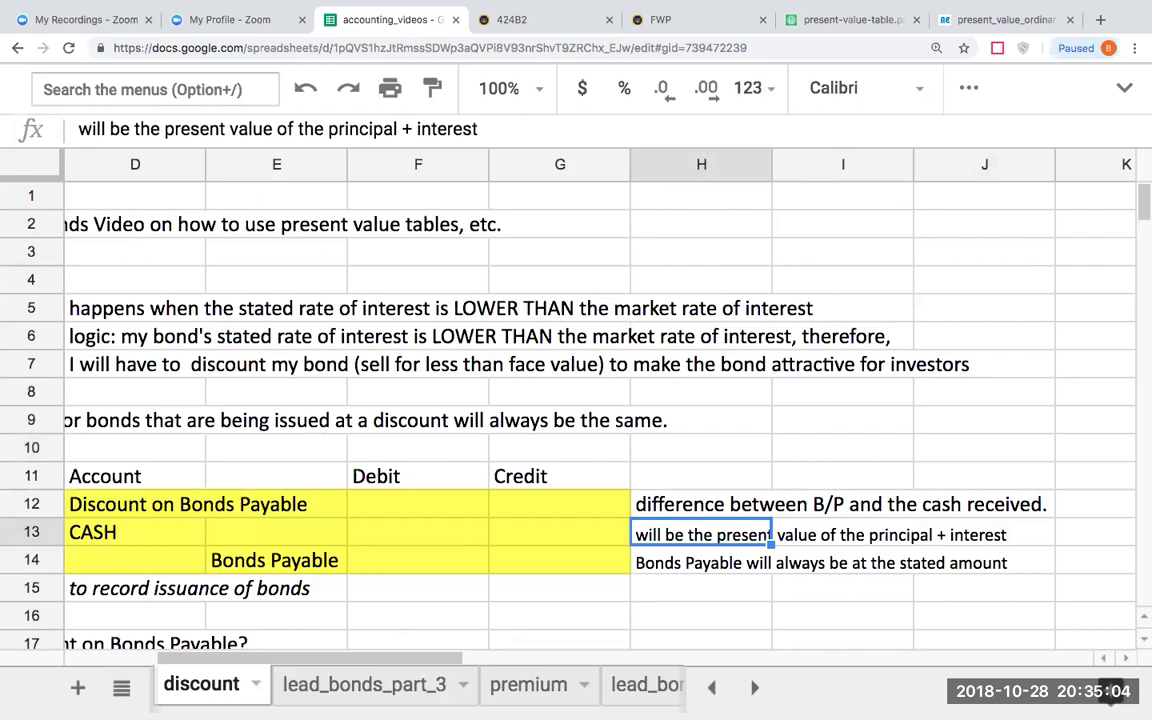
left_click(700, 562)
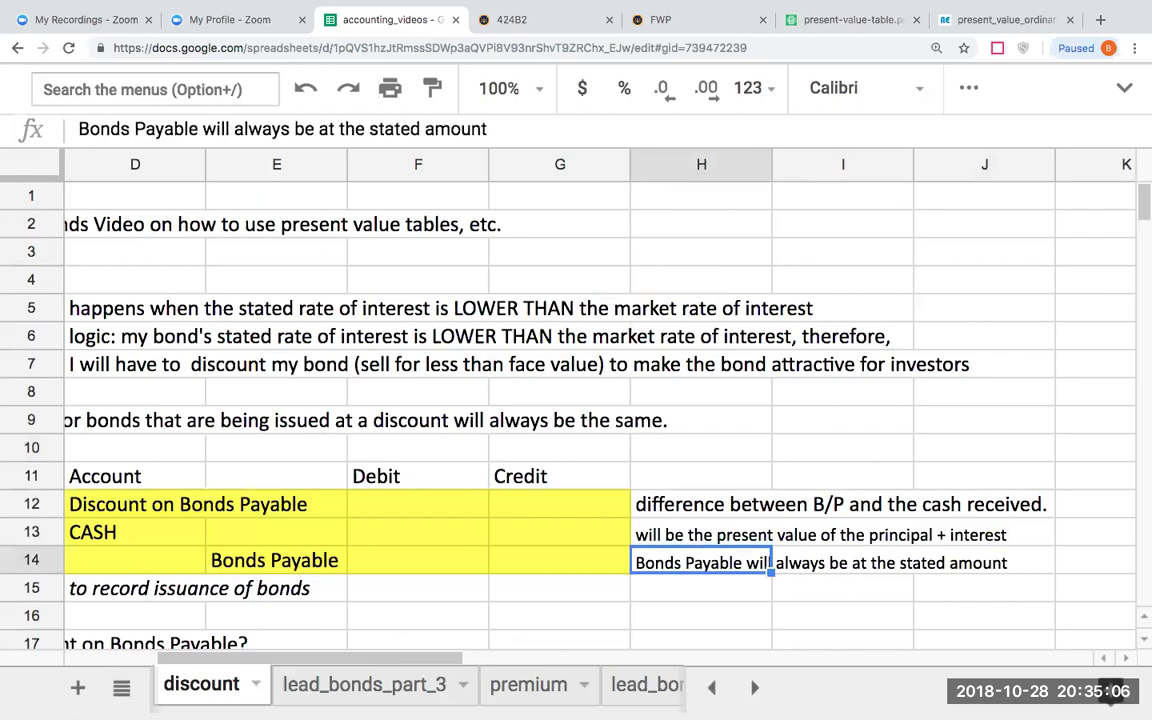
left_click(700, 534)
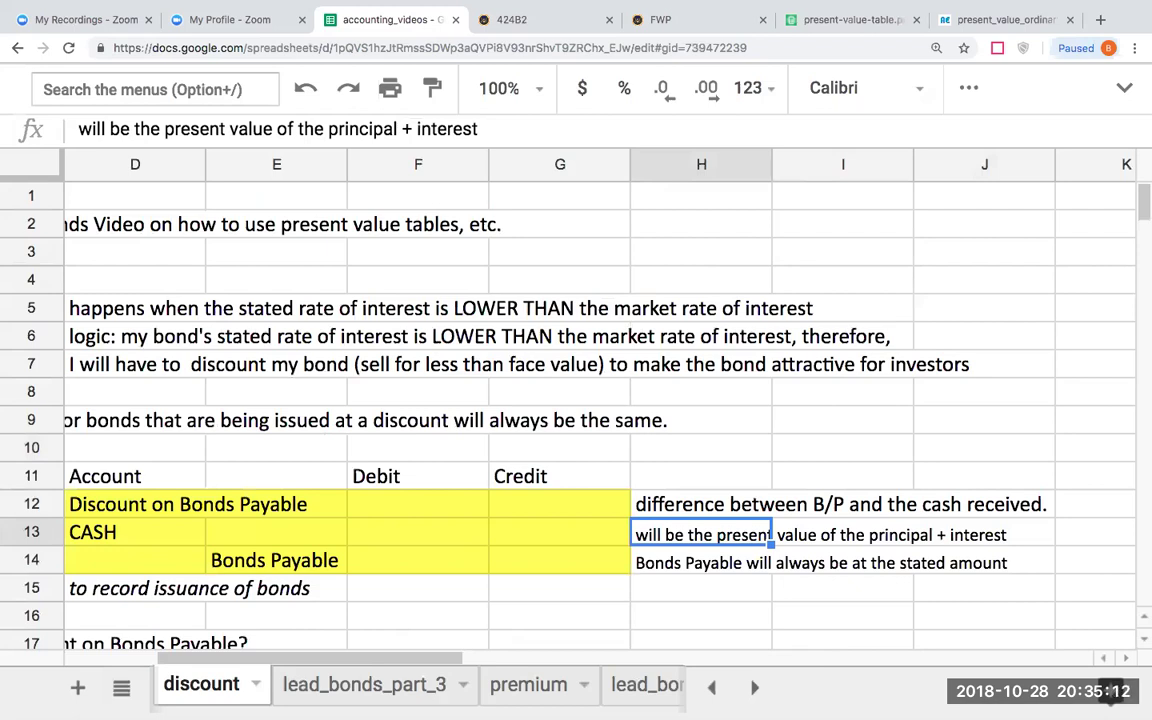
left_click(701, 504)
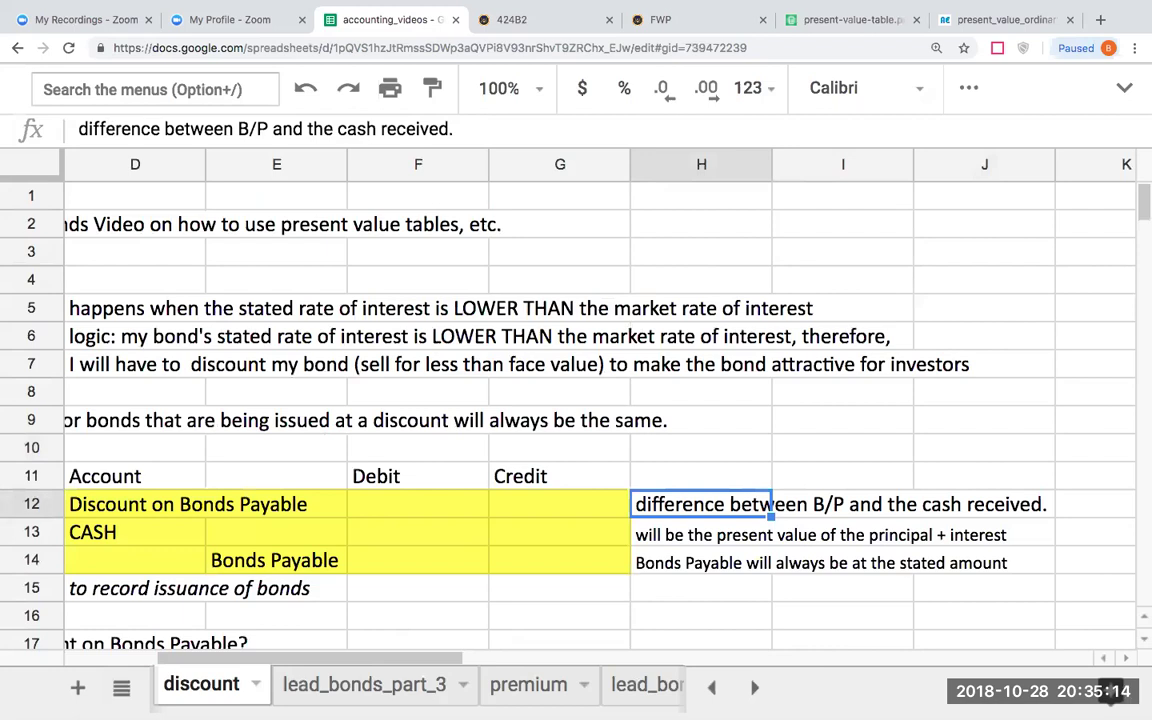
left_click(769, 535)
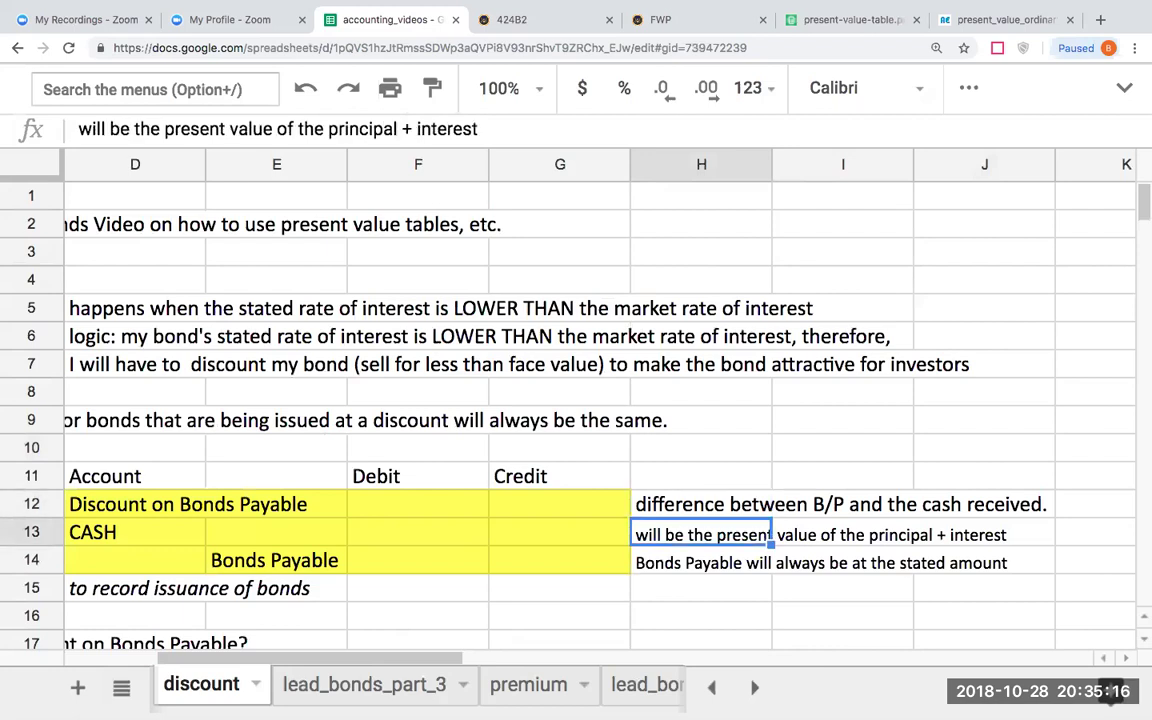
left_click(418, 588)
left_click(208, 589)
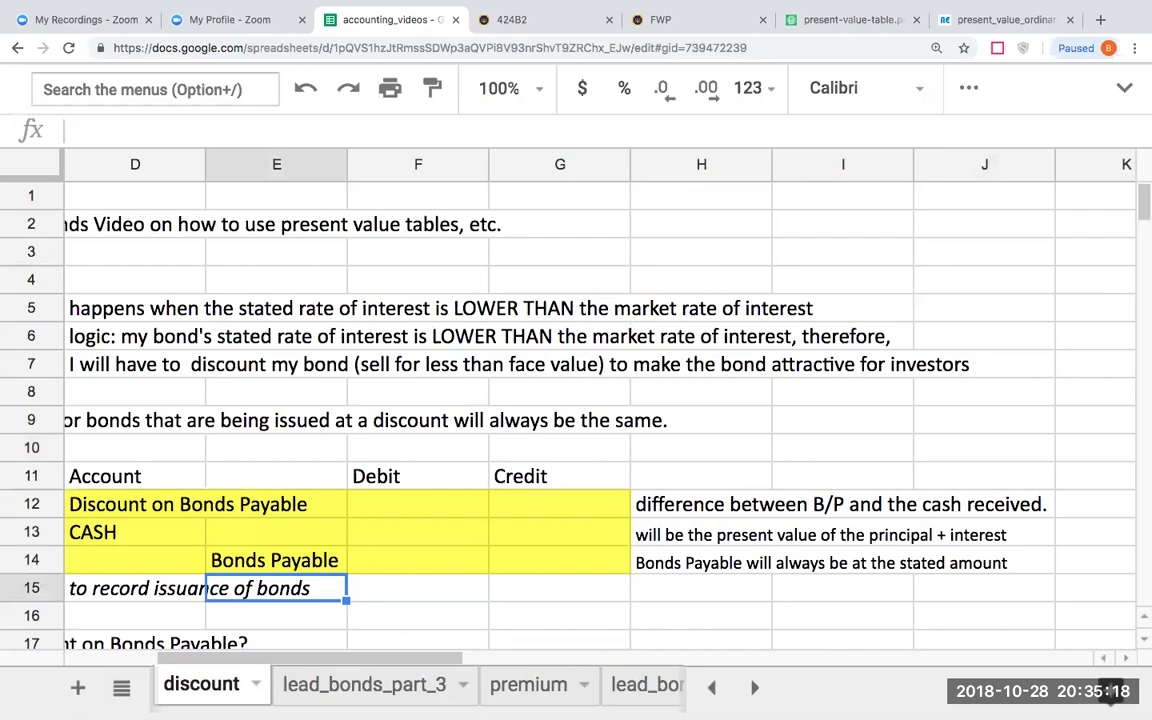
Step: Move past the journal entry and its description into the present value explanation lines
key("Page_Down")
key("Page_Down")
key("Left")
key("Left")
key("Left")
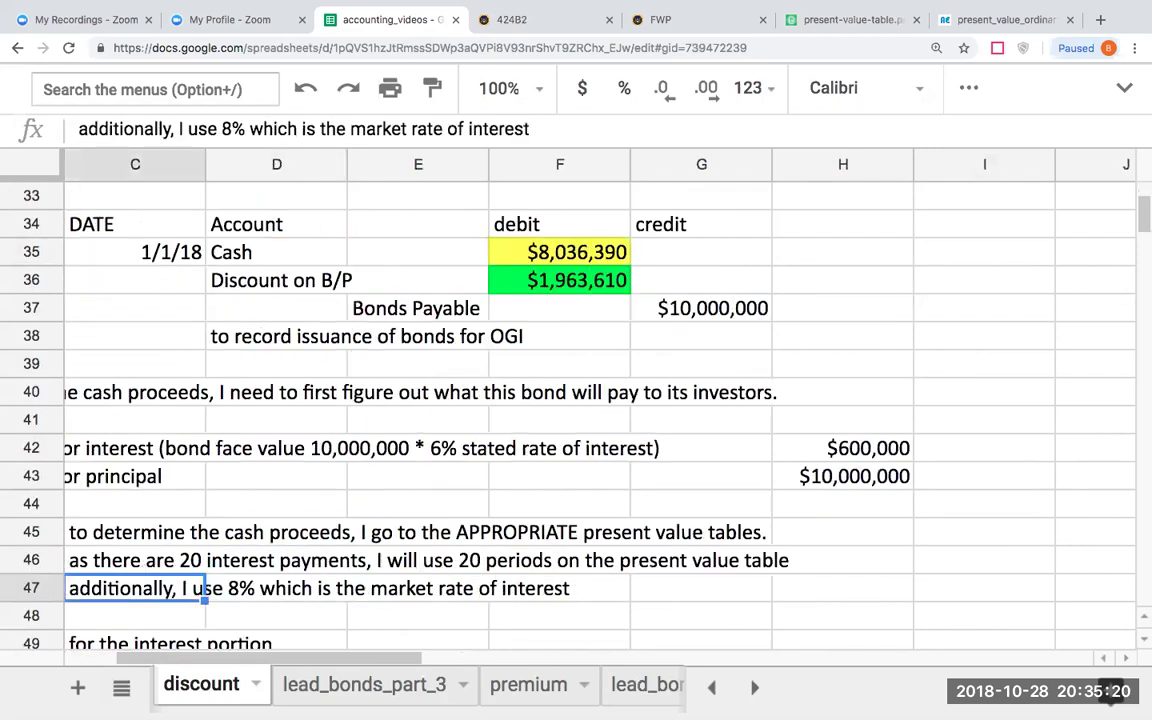
key("Right")
key("Up")
key("Up")
key("Up")
key("Up")
key("Up")
key("Up")
key("Up")
key("Up")
key("Up")
key("Up")
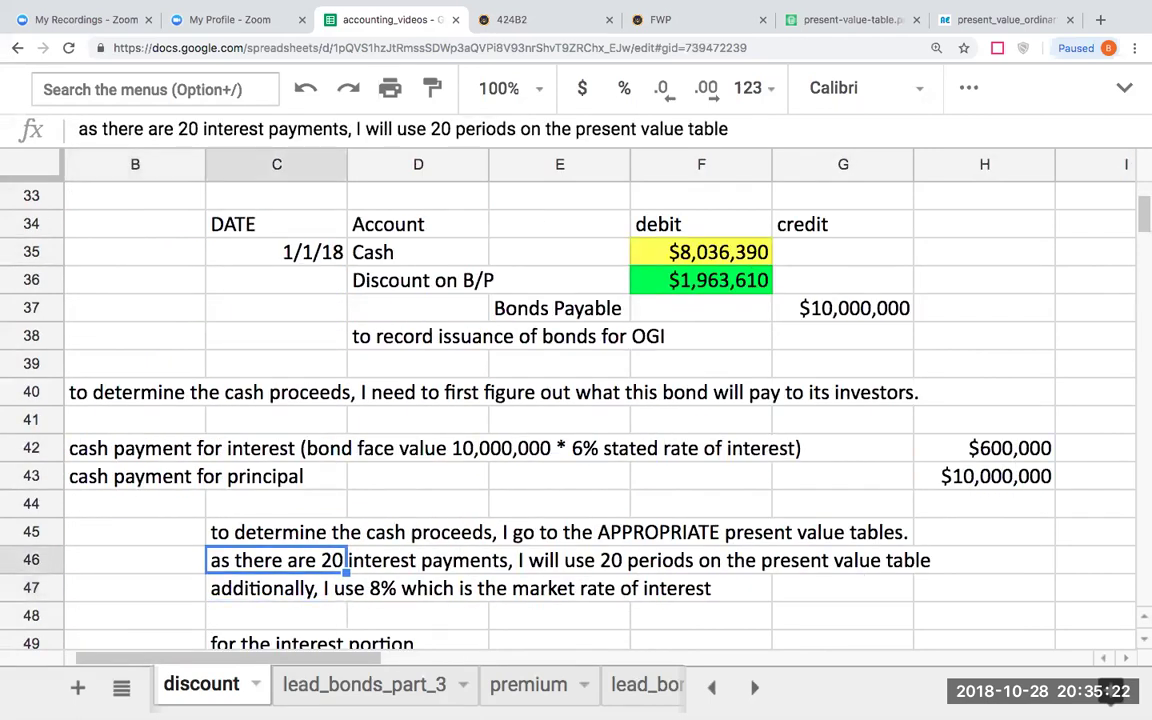
key("Right")
key("Right")
key("Right")
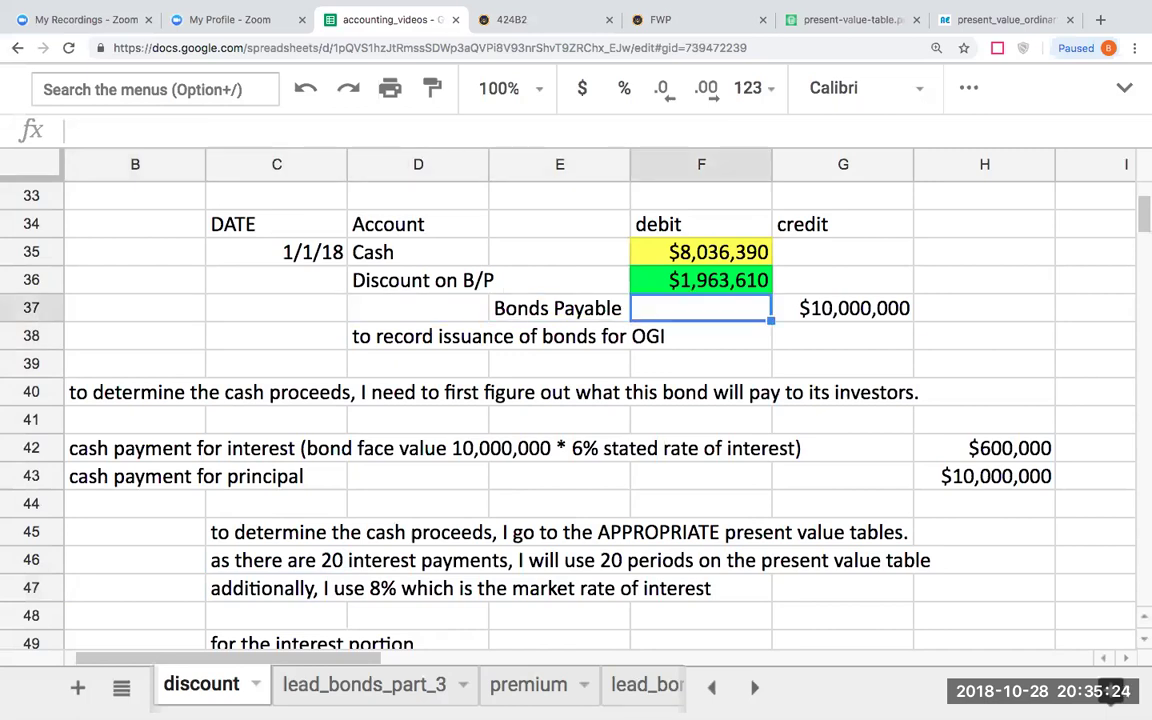
key("Down")
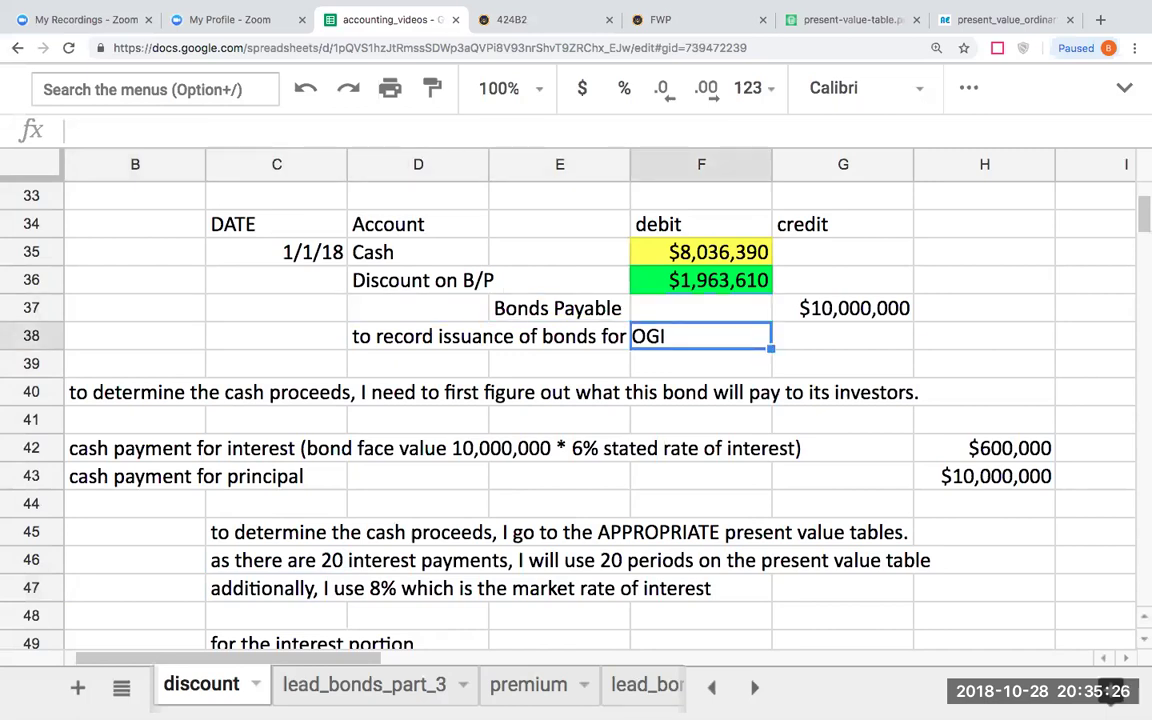
key("Down")
key("Down")
key("Down")
key("Down")
key("Down")
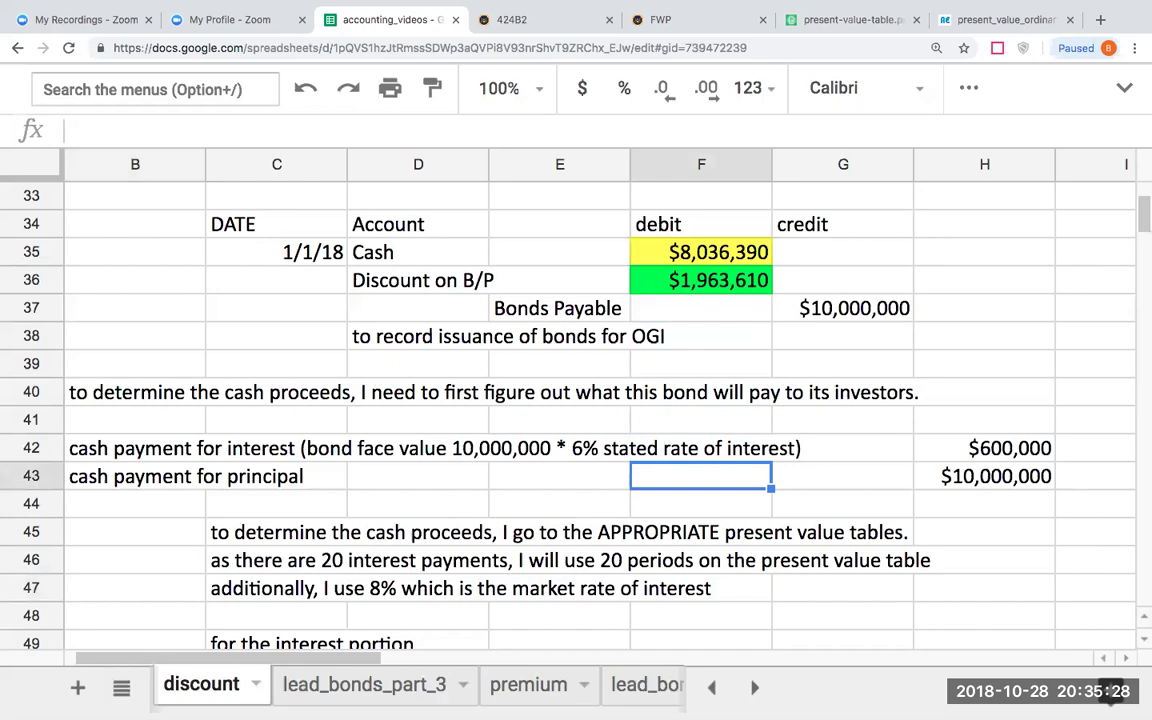
key("Down")
key("Down")
key("Up")
key("Left")
key("Down")
key("Down")
key("Down")
key("Down")
key("Down")
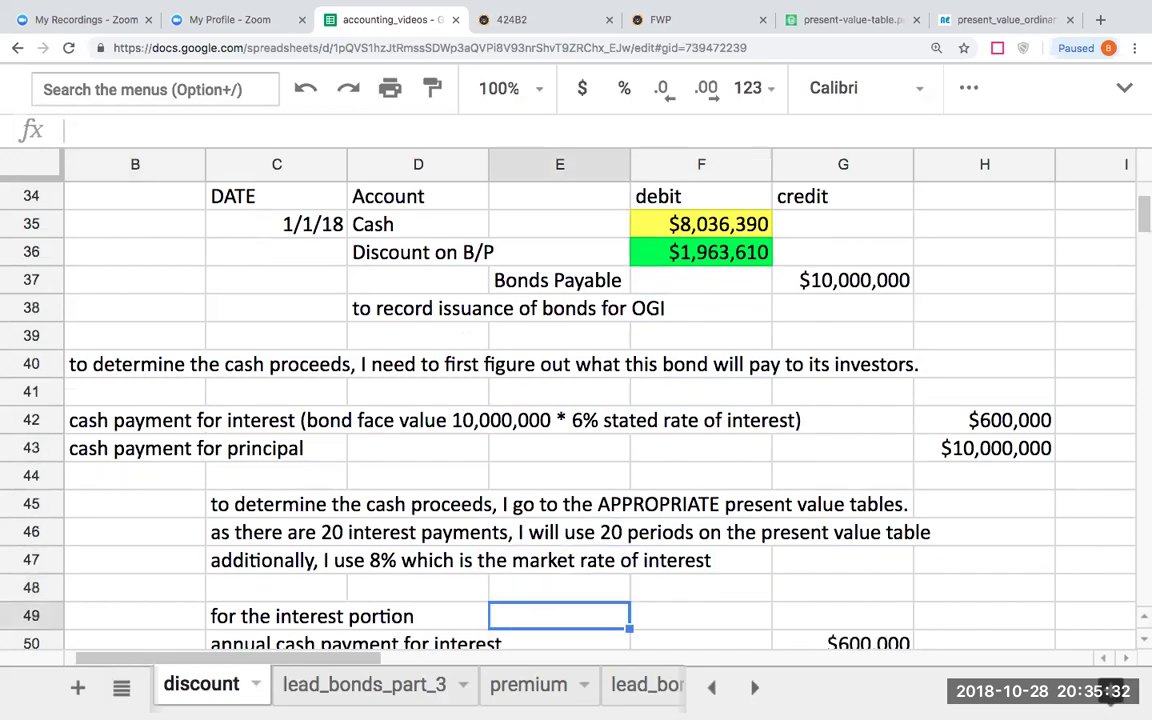
Step: Step through the interest PV and discount calculation down to the balance sheet presentation amounts
key("Down")
key("Down")
key("Down")
key("Down")
key("Down")
key("Down")
key("Down")
key("Down")
key("Down")
key("Down")
key("Down")
key("Down")
key("Down")
key("Down")
key("Down")
key("Down")
key("Down")
key("Down")
key("Down")
key("Up")
key("Up")
key("Right")
key("Left")
key("Down")
key("Down")
key("Down")
key("Down")
key("Down")
key("Down")
key("Down")
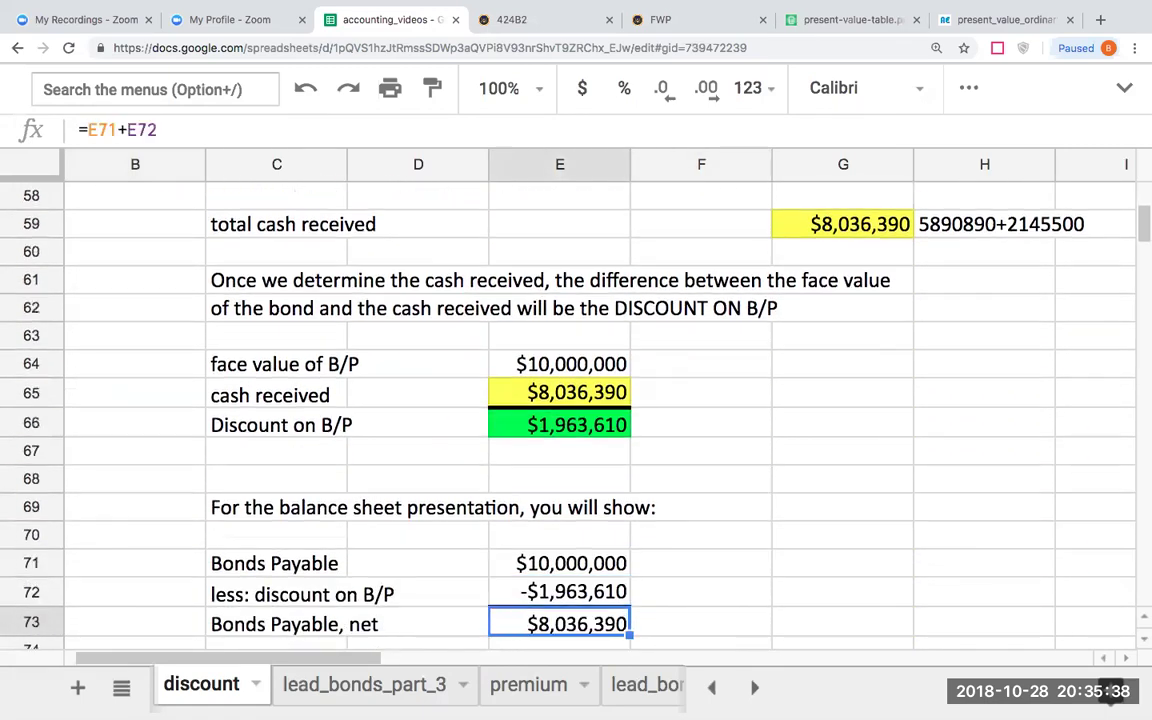
key("Up")
key("Up")
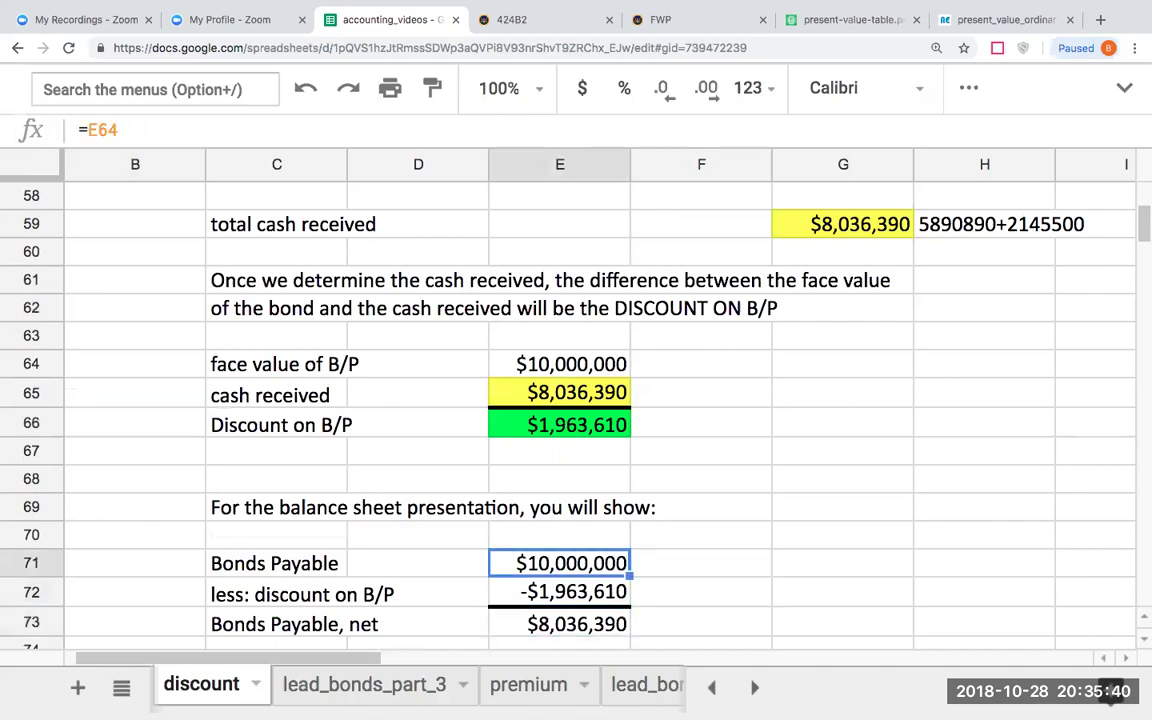
key("Up")
Step: Enter the heading 'balance sheet as of 1/1/18' in E70
mouse_move(1139, 219)
left_mouse_down()
mouse_move(1139, 200)
mouse_move(1139, 220)
left_mouse_up()
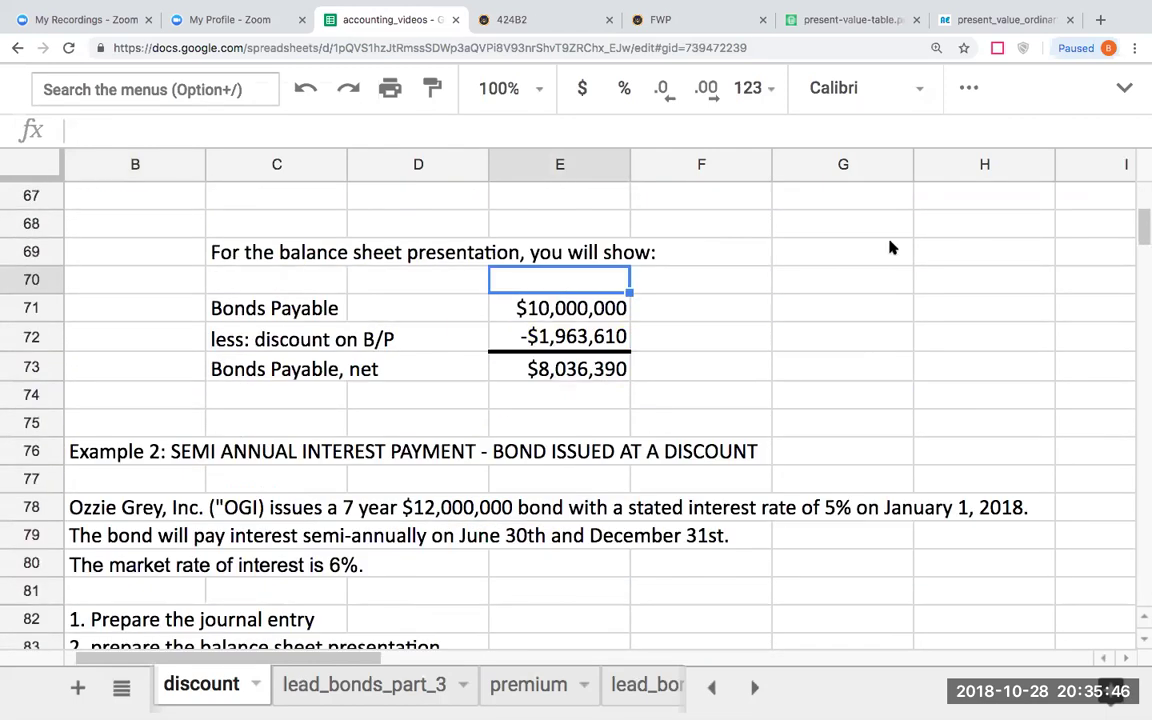
type("balan")
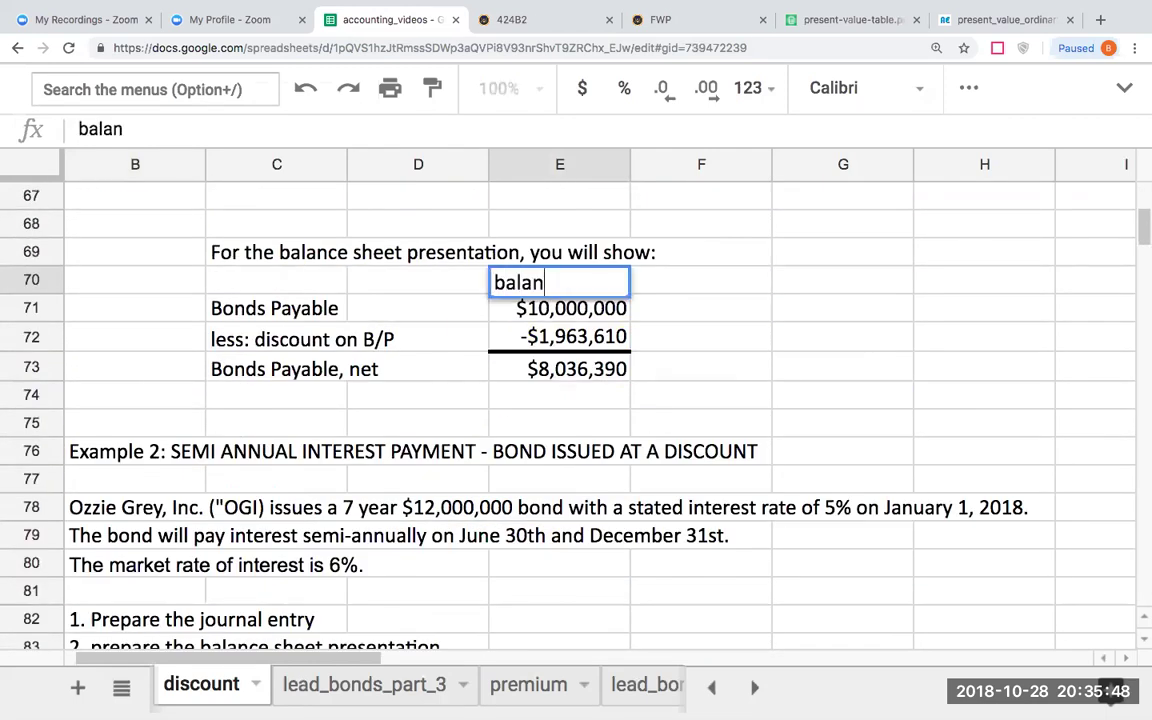
type("ce sheet as of 1/1/18")
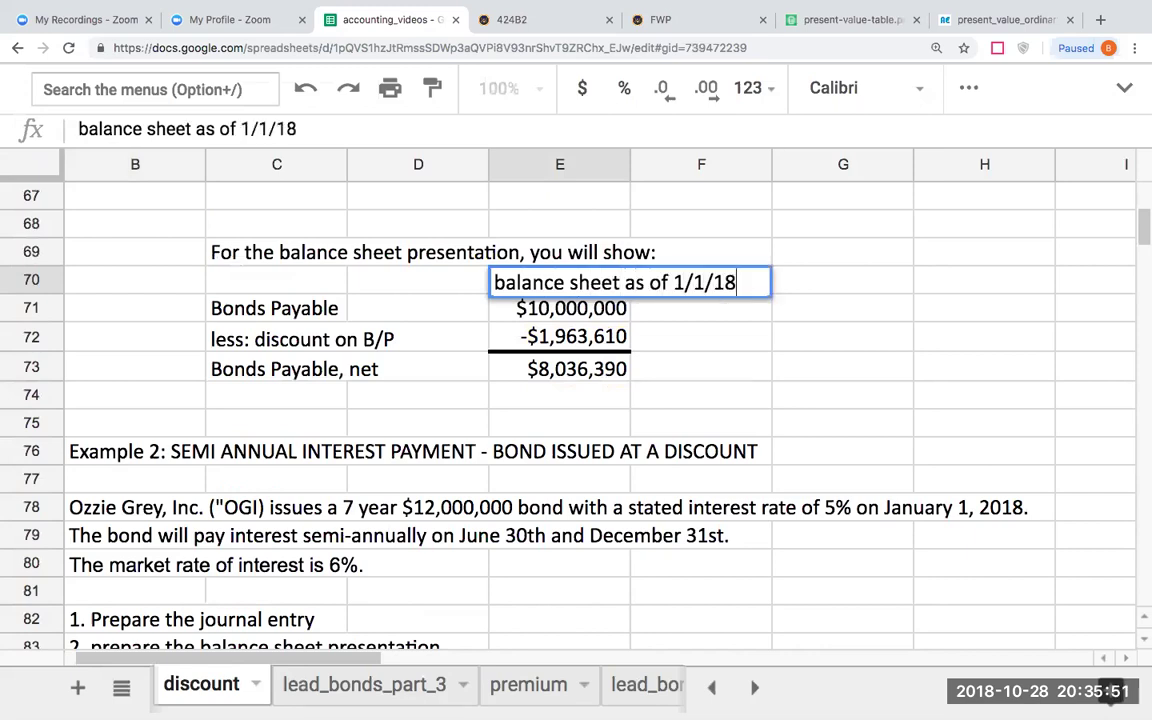
key("Return")
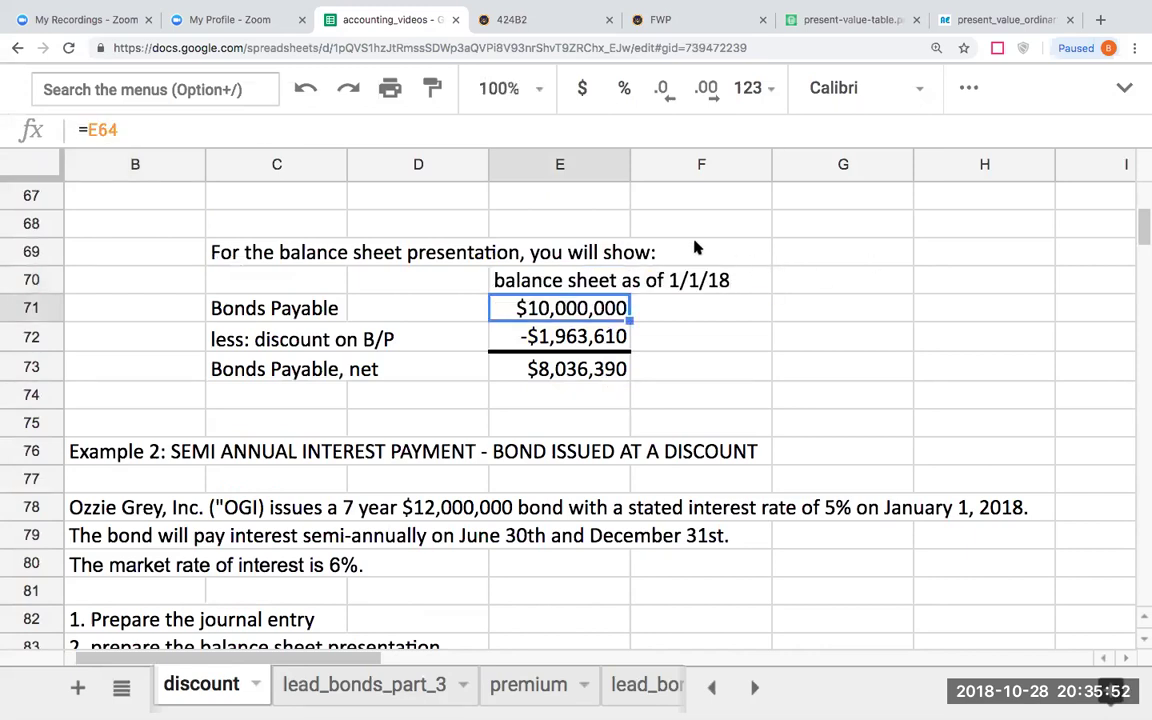
Step: Review the presentation: Bonds Payable $10,000,000, less discount =-E66, net $8,036,390
left_click(310, 318)
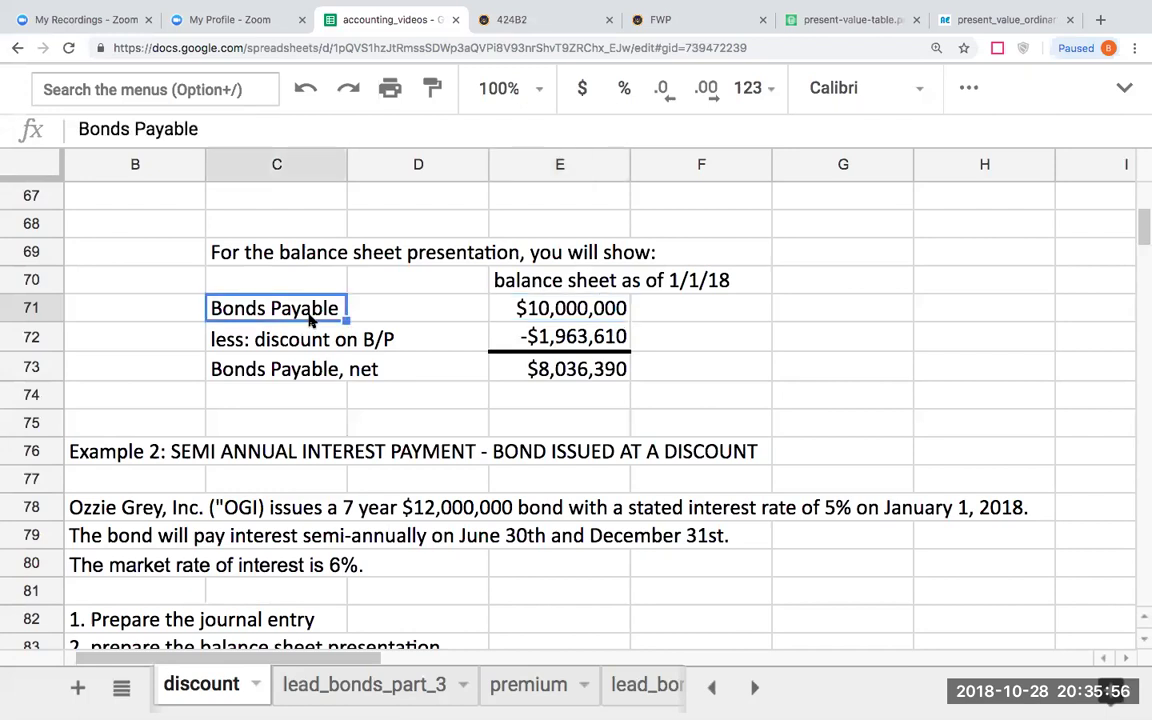
key("Right")
left_click(559, 308)
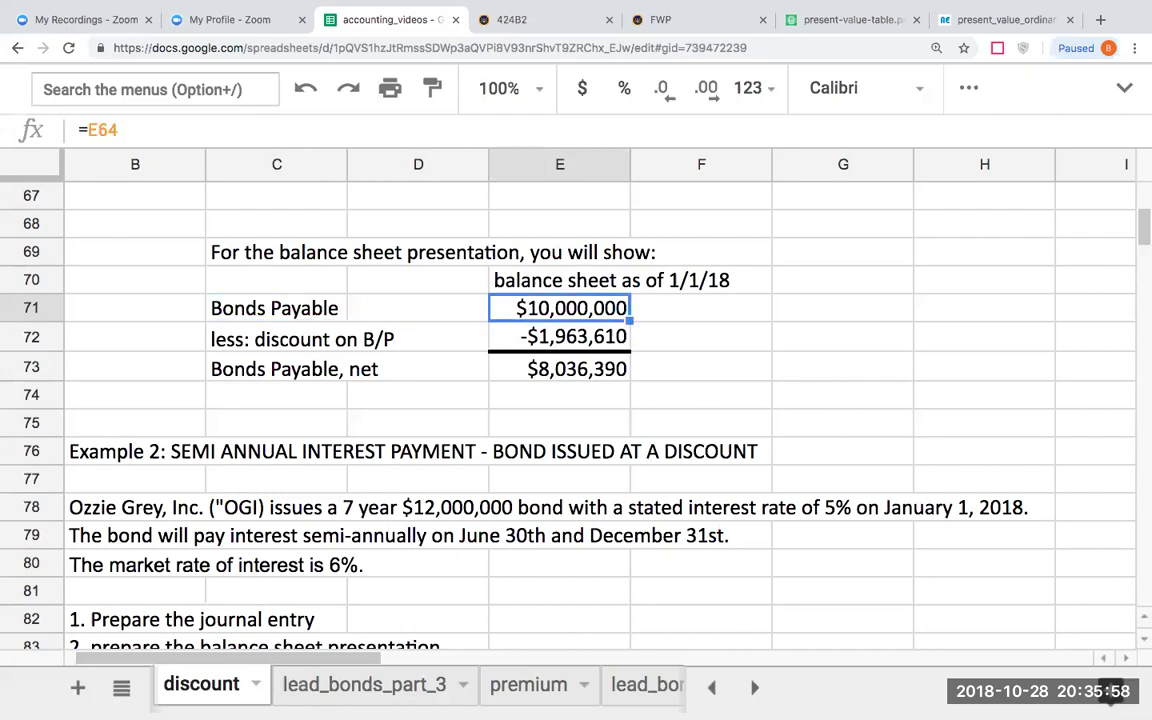
key("Down")
left_click(340, 341)
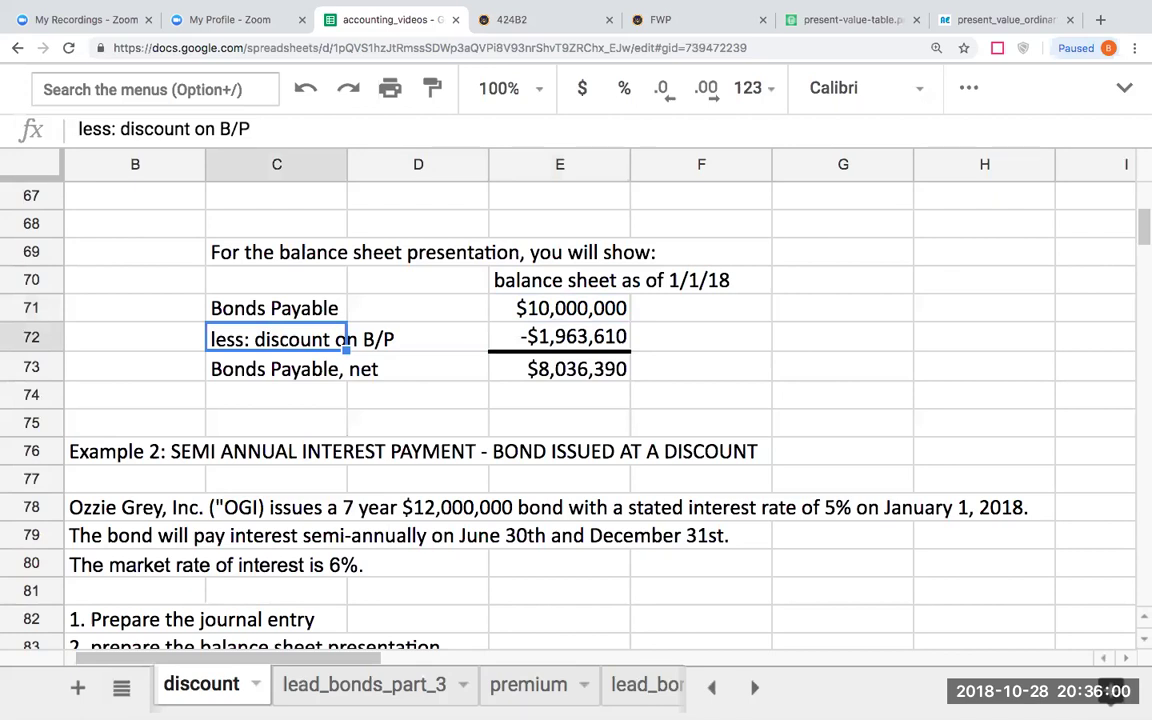
key("Right")
key("Right")
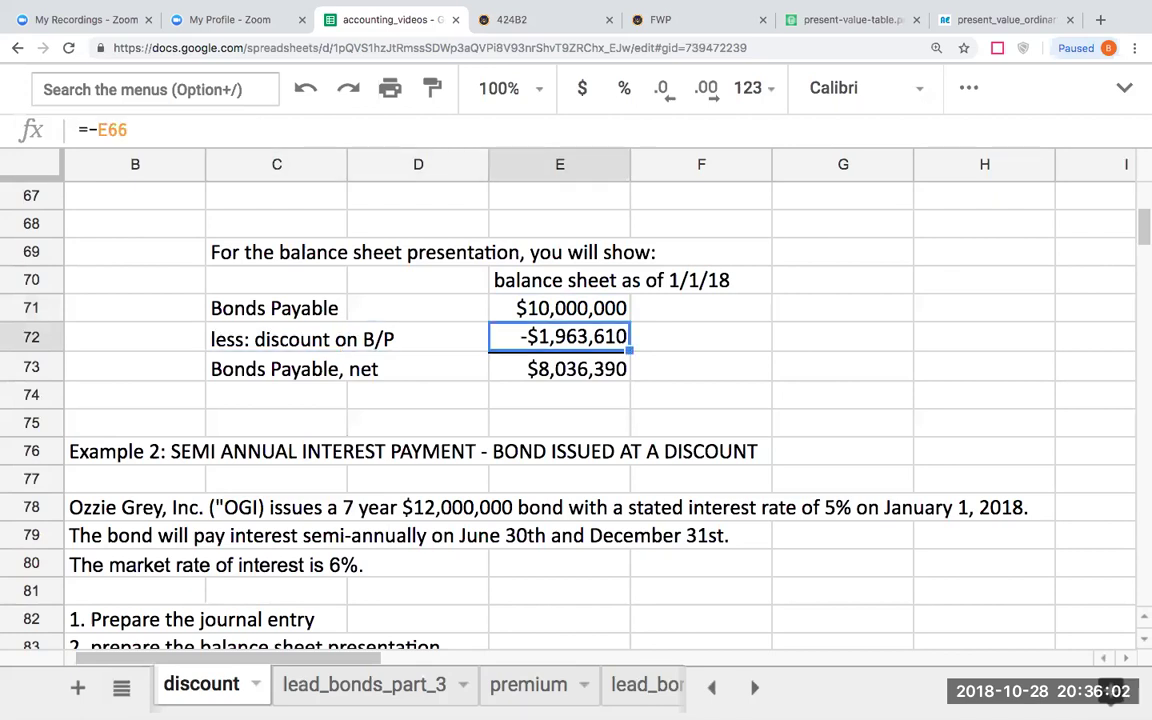
left_click(352, 370)
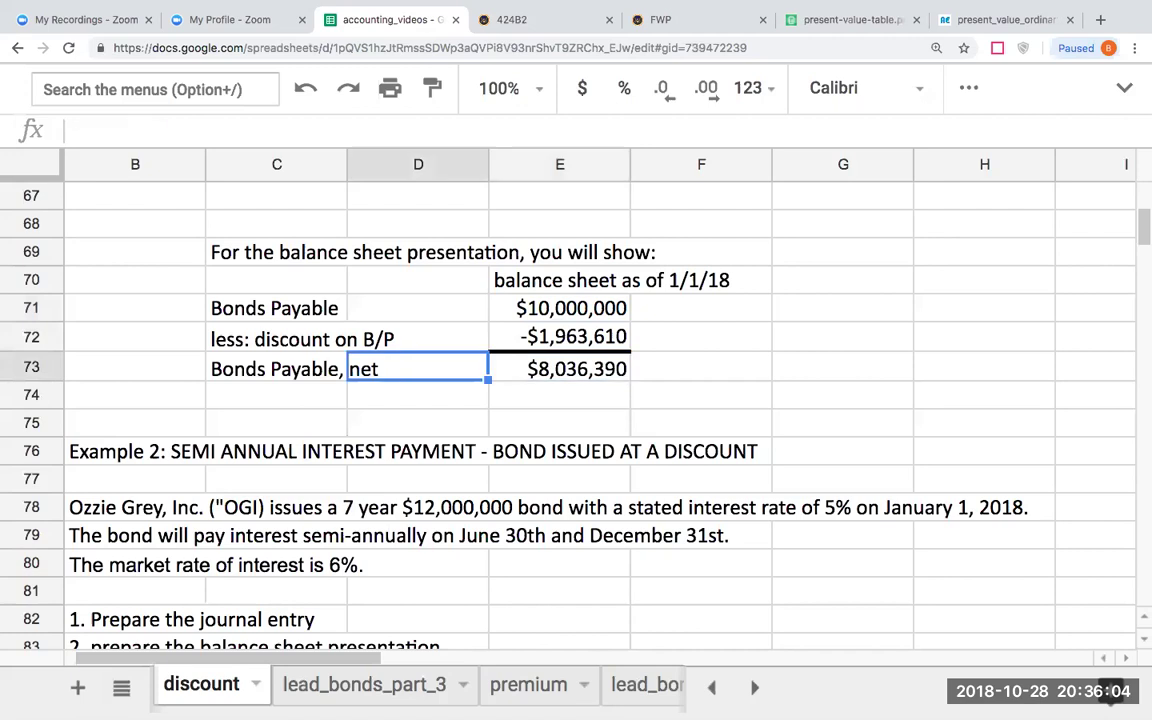
left_click(343, 370)
left_click(590, 369)
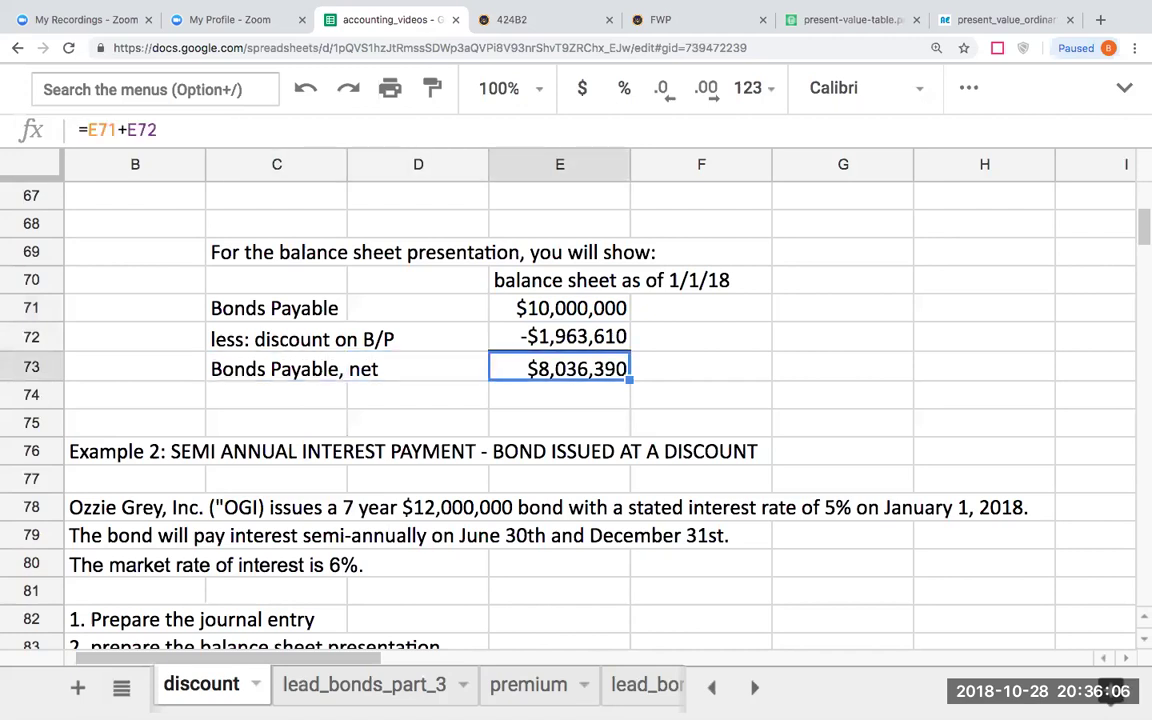
left_click(560, 395)
left_click(418, 369)
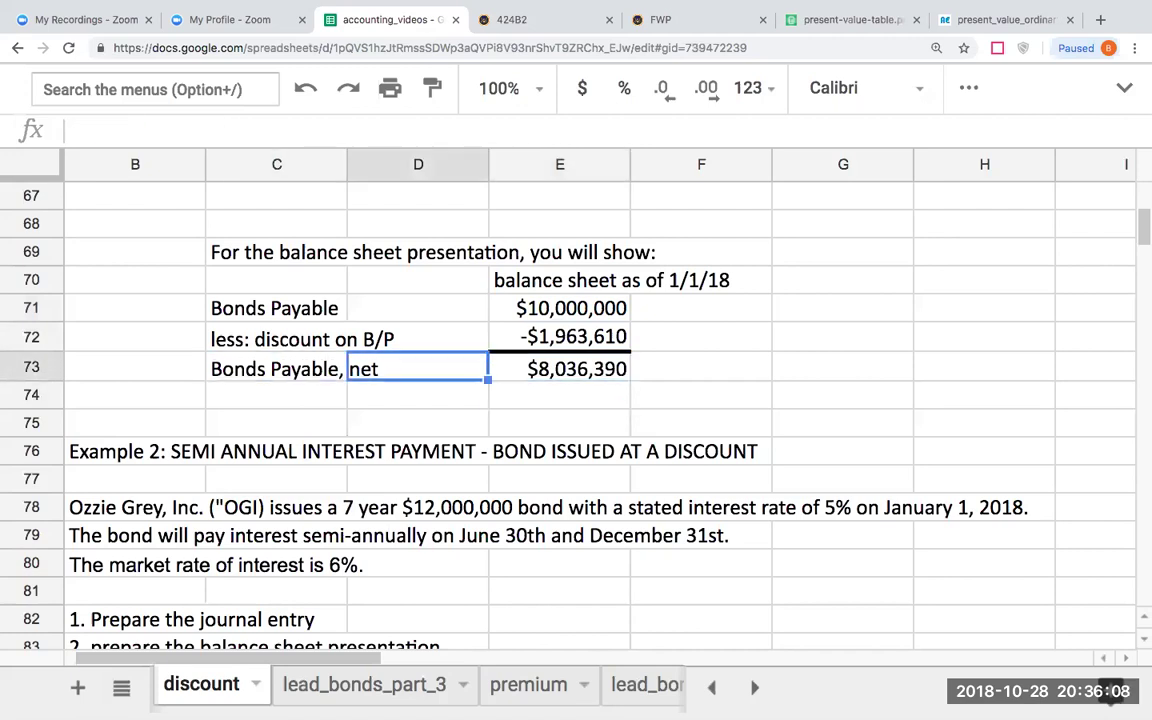
left_click(135, 369)
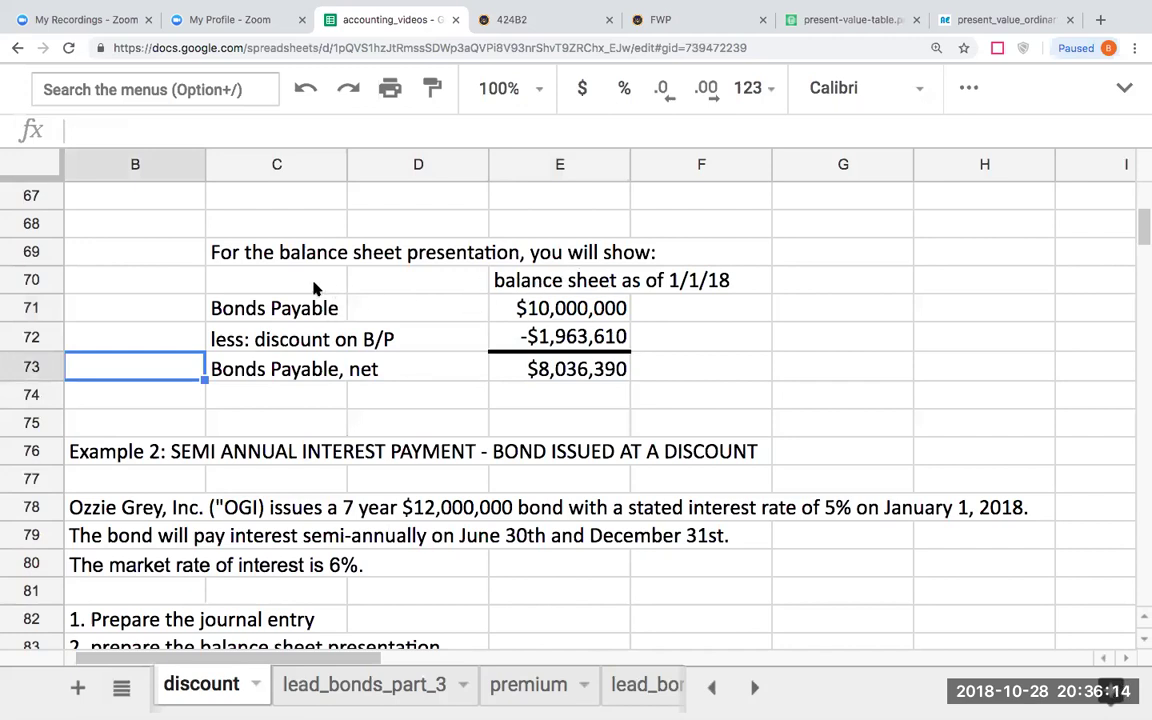
Step: Move down to Example 2: a 7-year $12,000,000 bond, 5% stated, 6% market, semi-annual
left_click(285, 345)
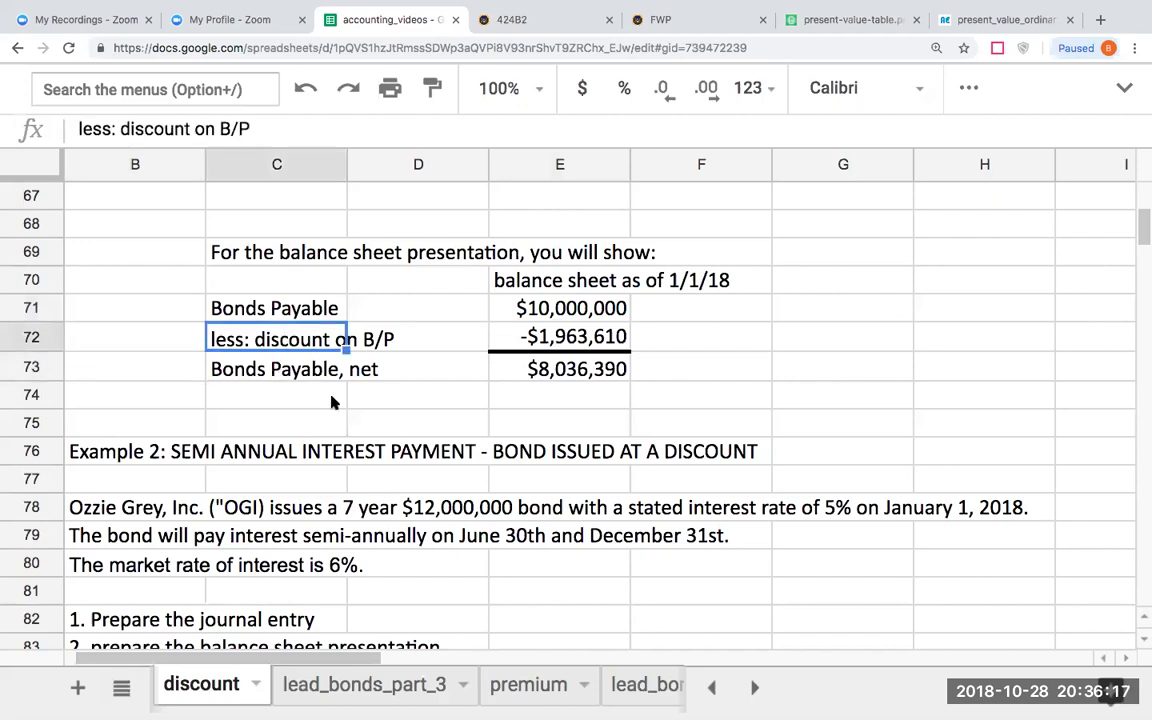
left_click(421, 392)
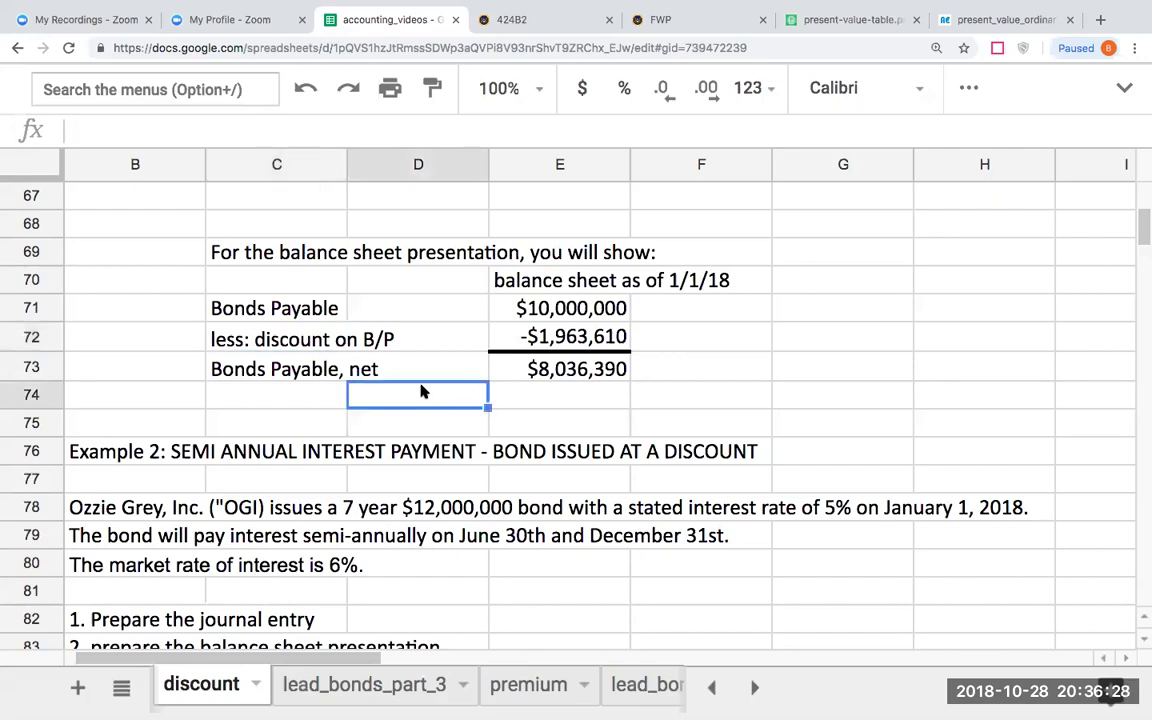
left_click(322, 393)
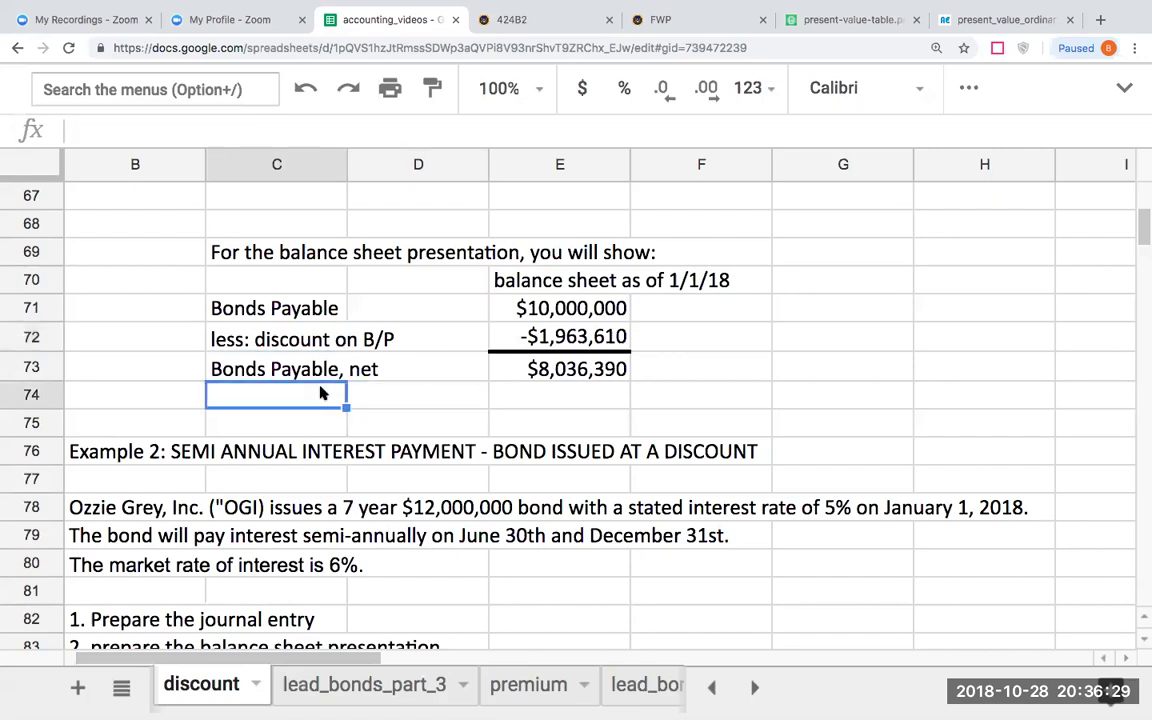
left_click(157, 371)
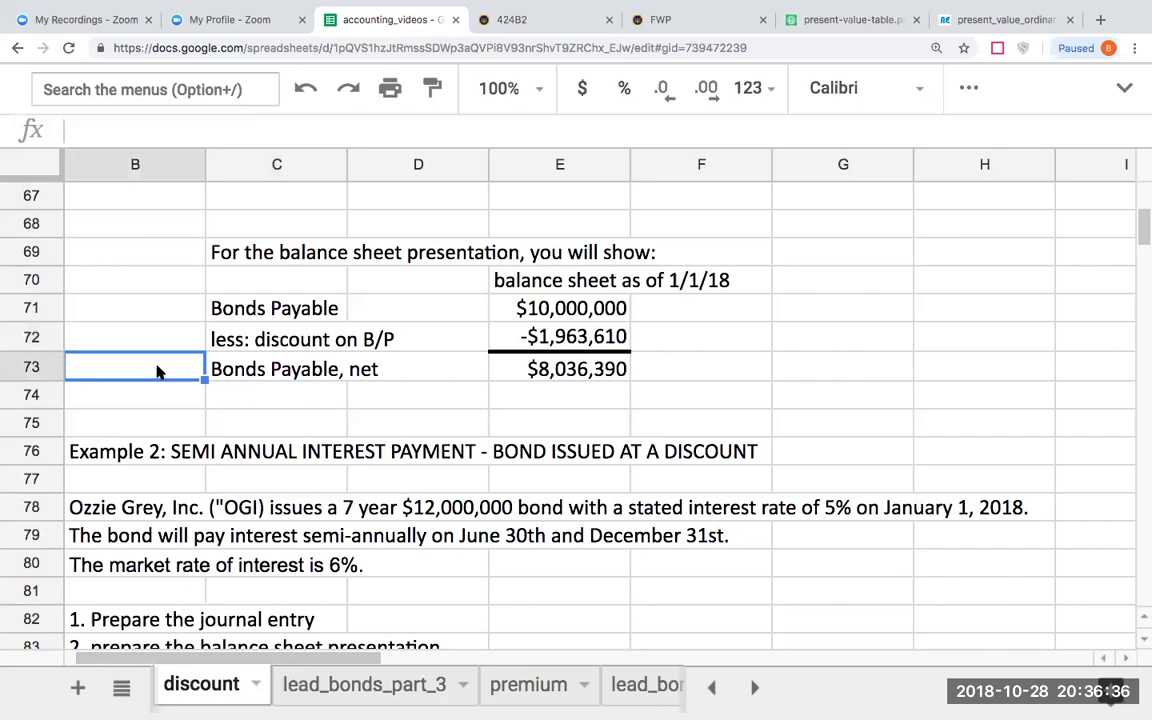
key("Down")
key("Down")
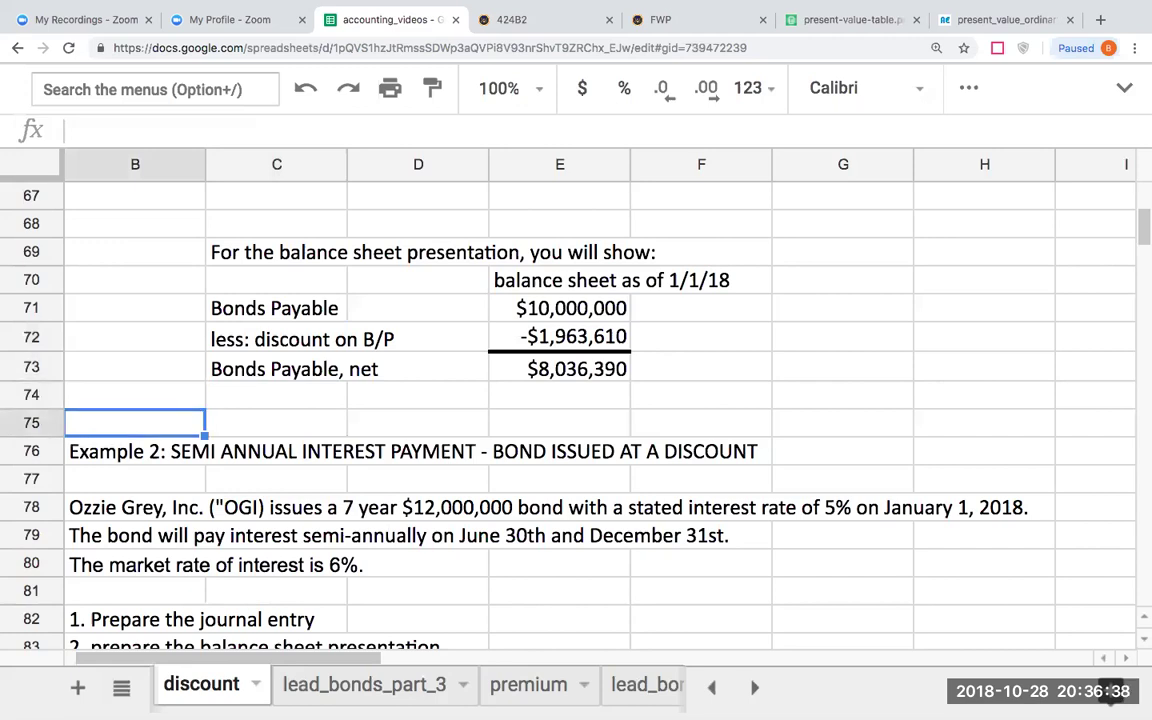
key("Down")
key("Down")
key("Down")
key("Down")
key("Down")
key("Down")
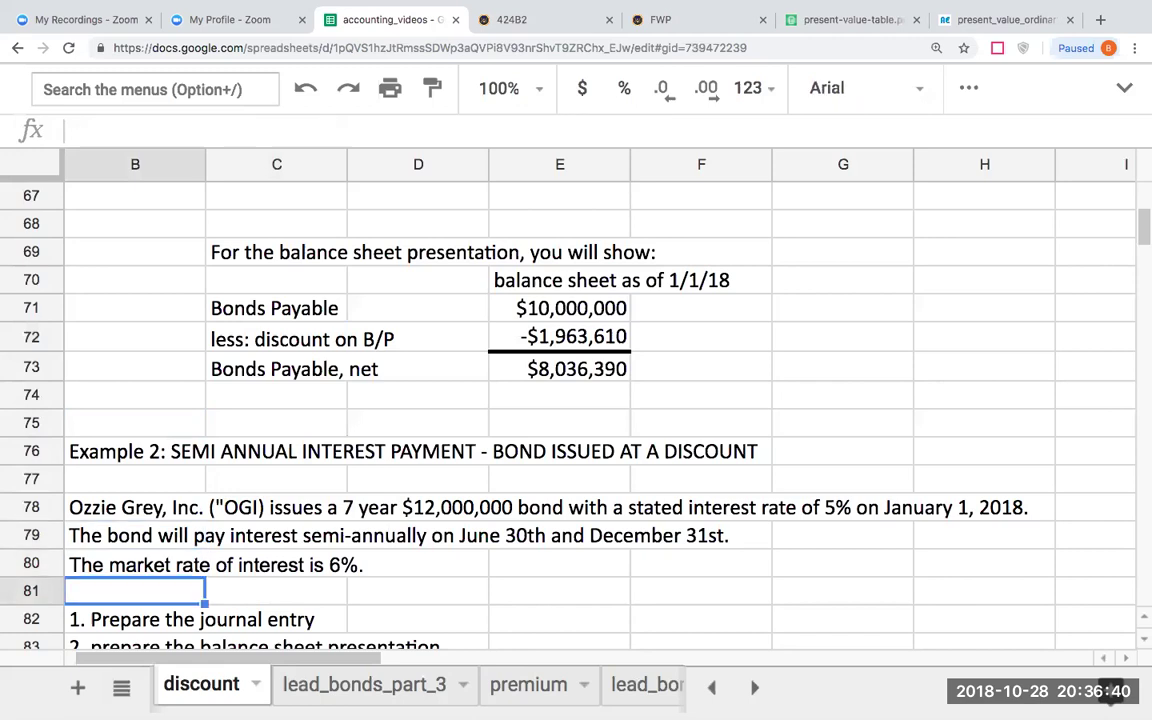
key("Down")
key("Down")
key("Down")
key("Down")
key("Down")
key("Down")
key("Up")
key("Up")
key("Up")
key("Up")
key("Up")
key("Up")
key("Up")
key("Up")
key("Up")
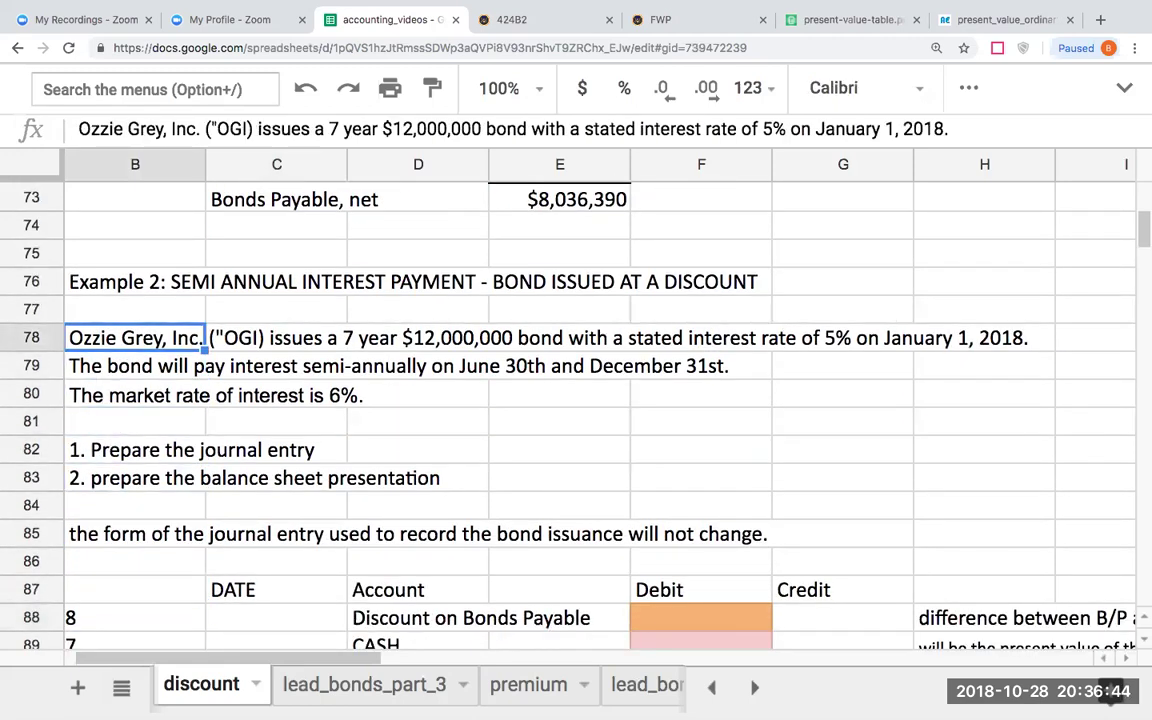
Step: Fix row 78 so it reads ("OGI") by removing the colon and adding the closing quote
left_click(248, 126)
type(":")
key("BackSpace")
type("\"")
key("Return")
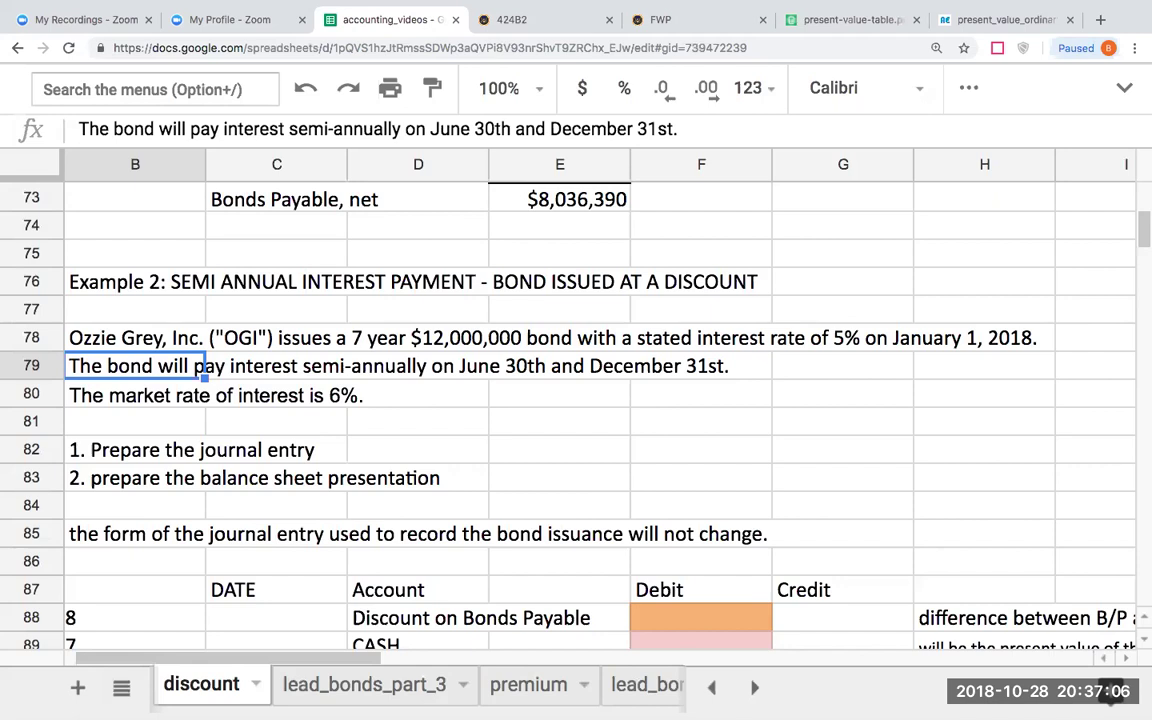
Step: Review Example 2's wording: stated interest rate, market rate of interest, and semi-annual payments
key("Down")
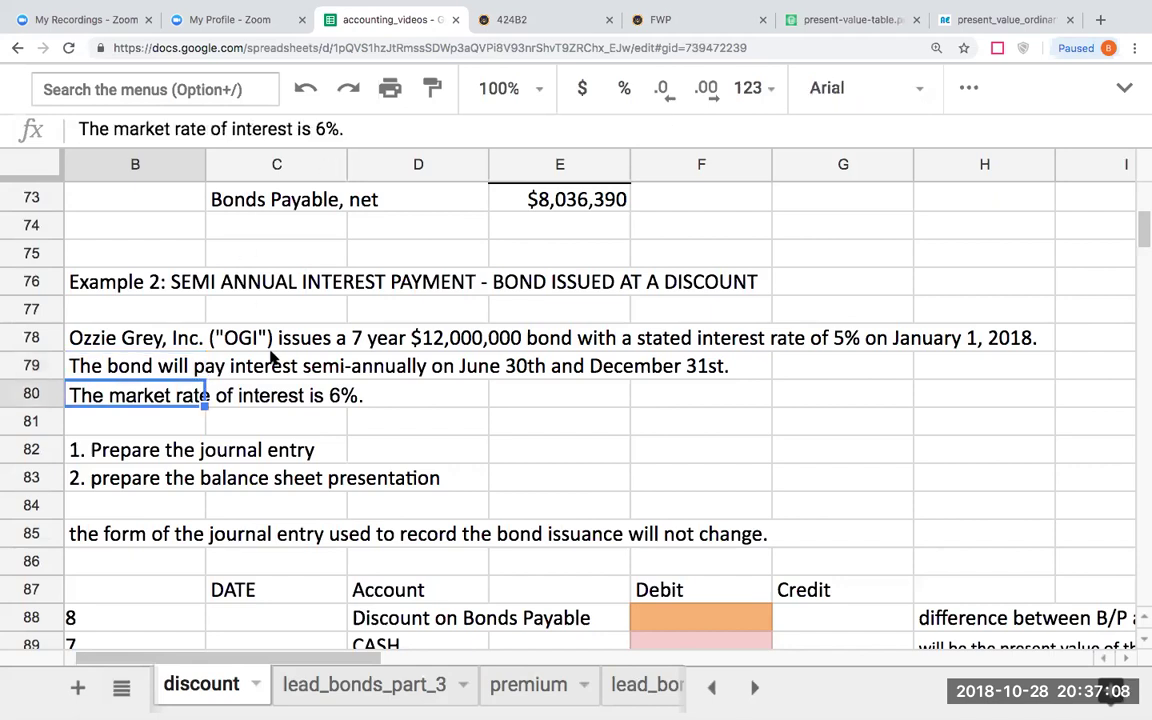
left_click(397, 406)
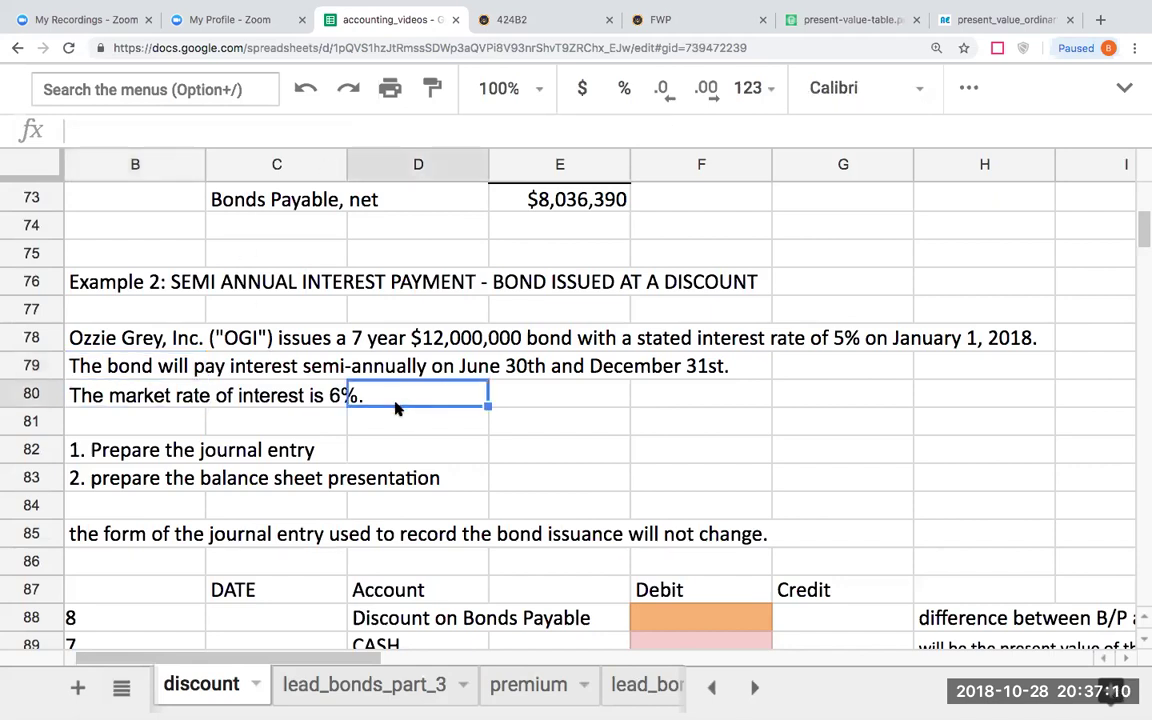
scroll(397, 406, "up", 5)
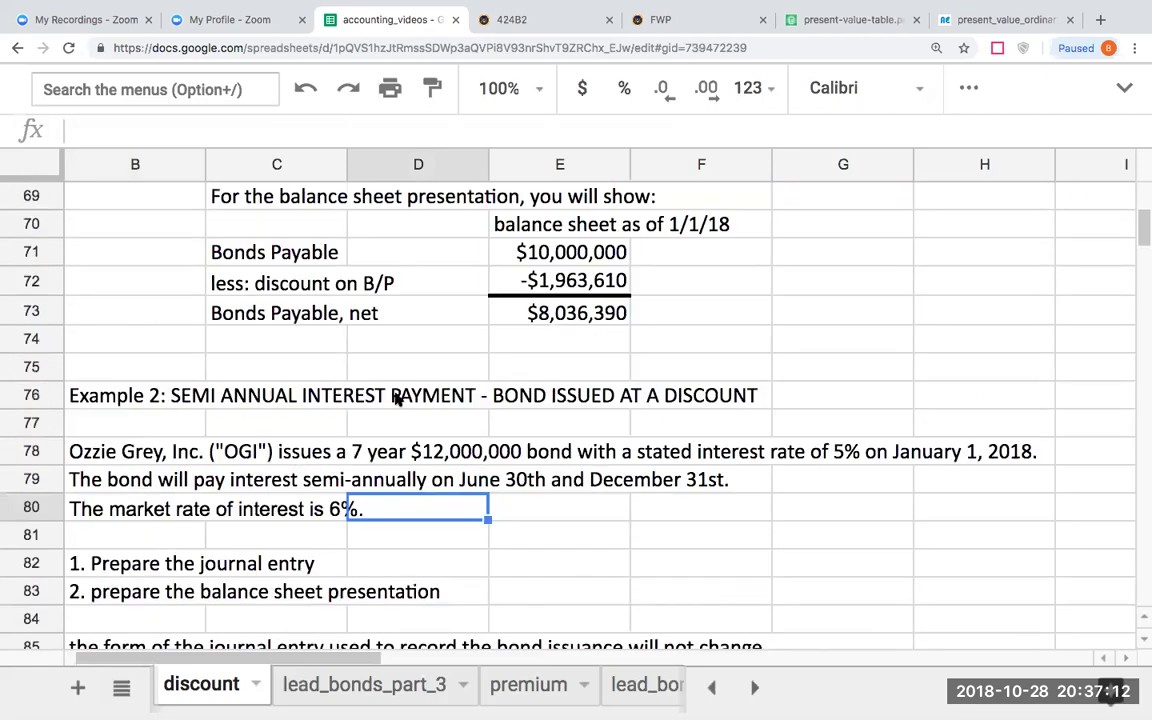
scroll(397, 399, "down", 4)
scroll(397, 399, "up", 3)
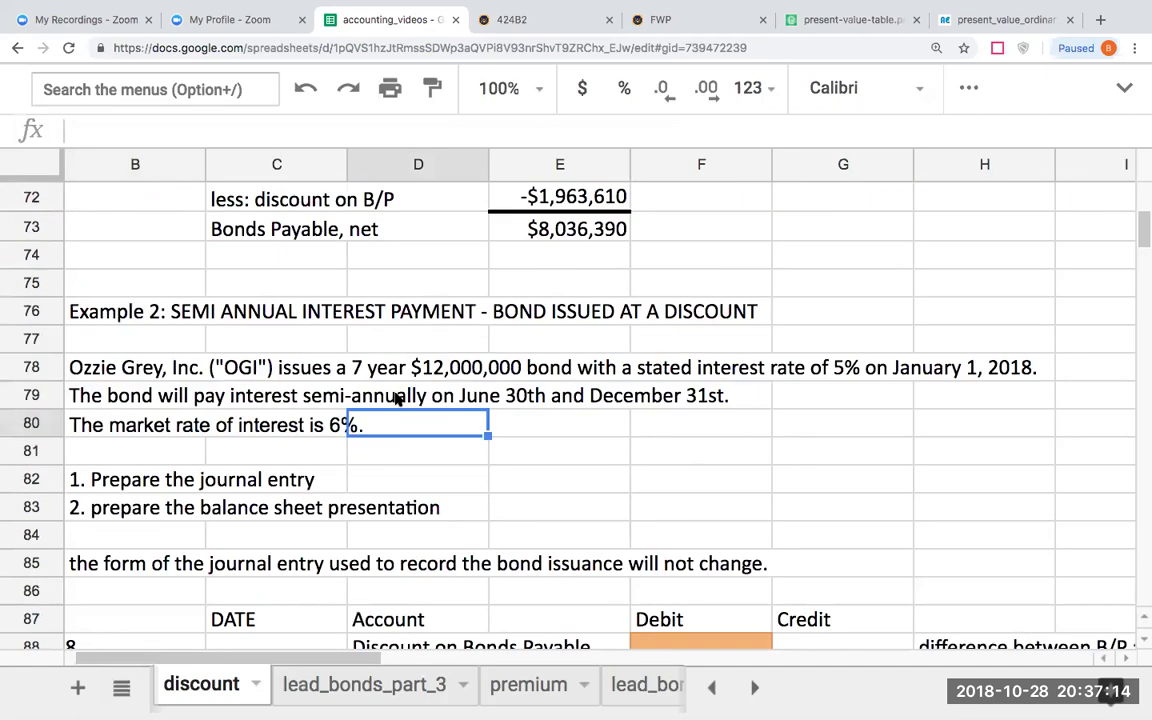
left_click(198, 428)
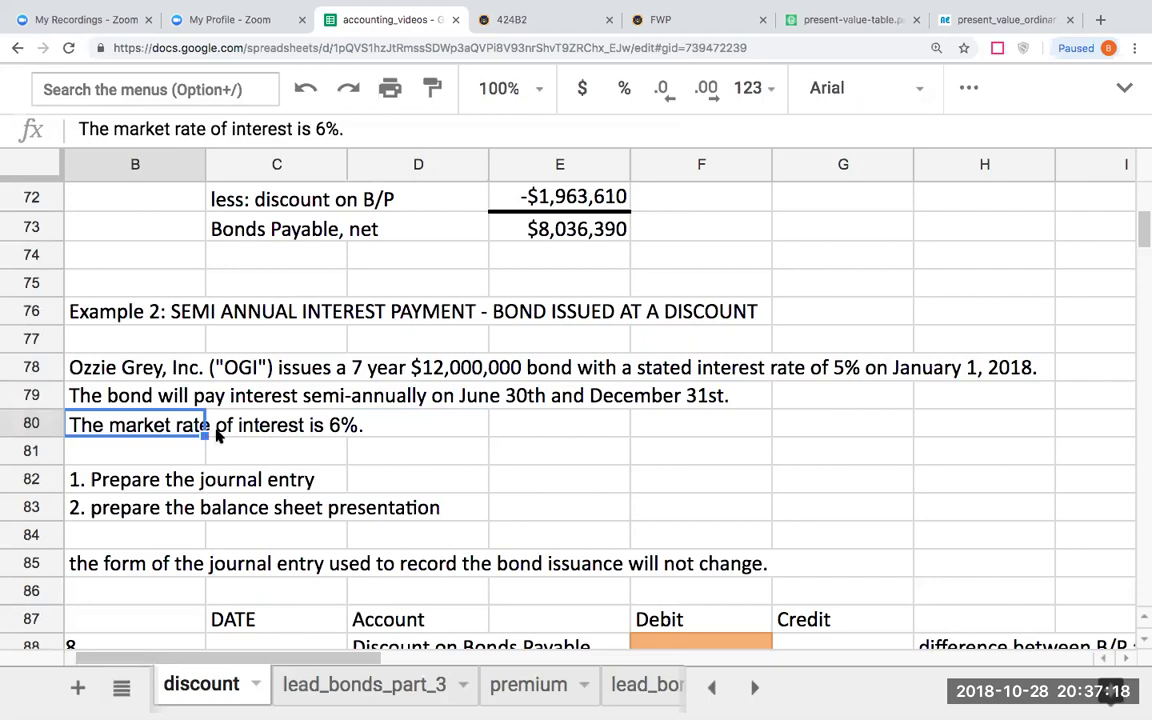
left_click(140, 367)
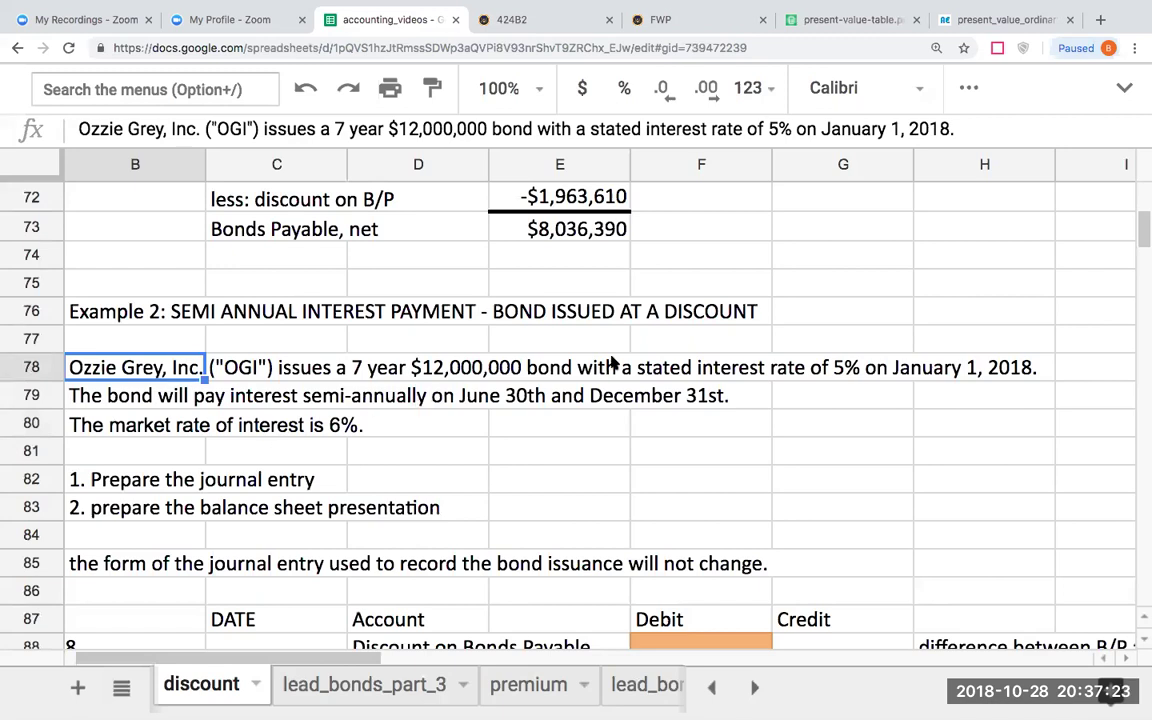
left_click(695, 367)
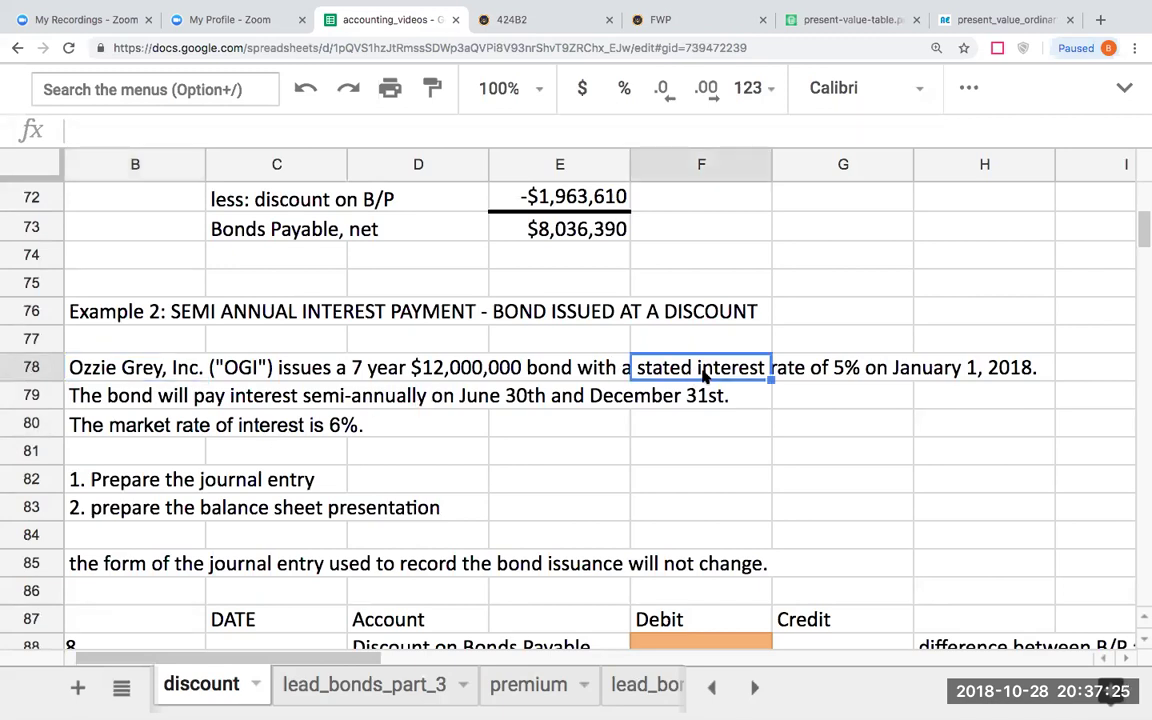
left_click(226, 428)
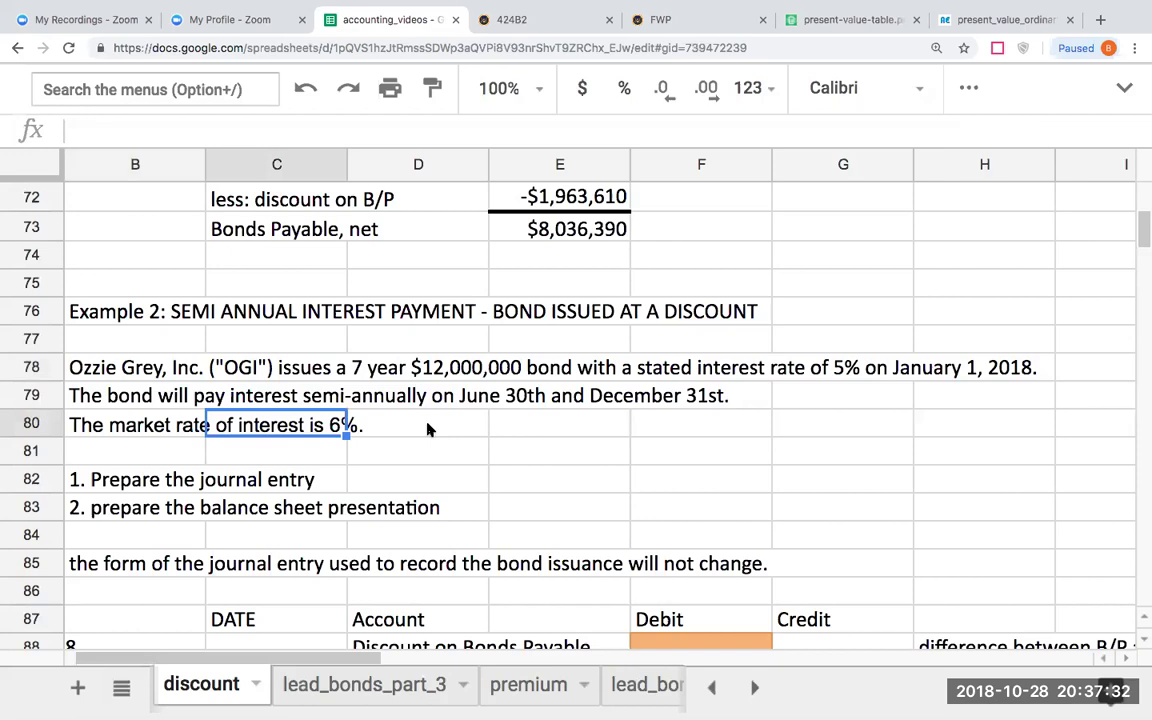
left_click(232, 394)
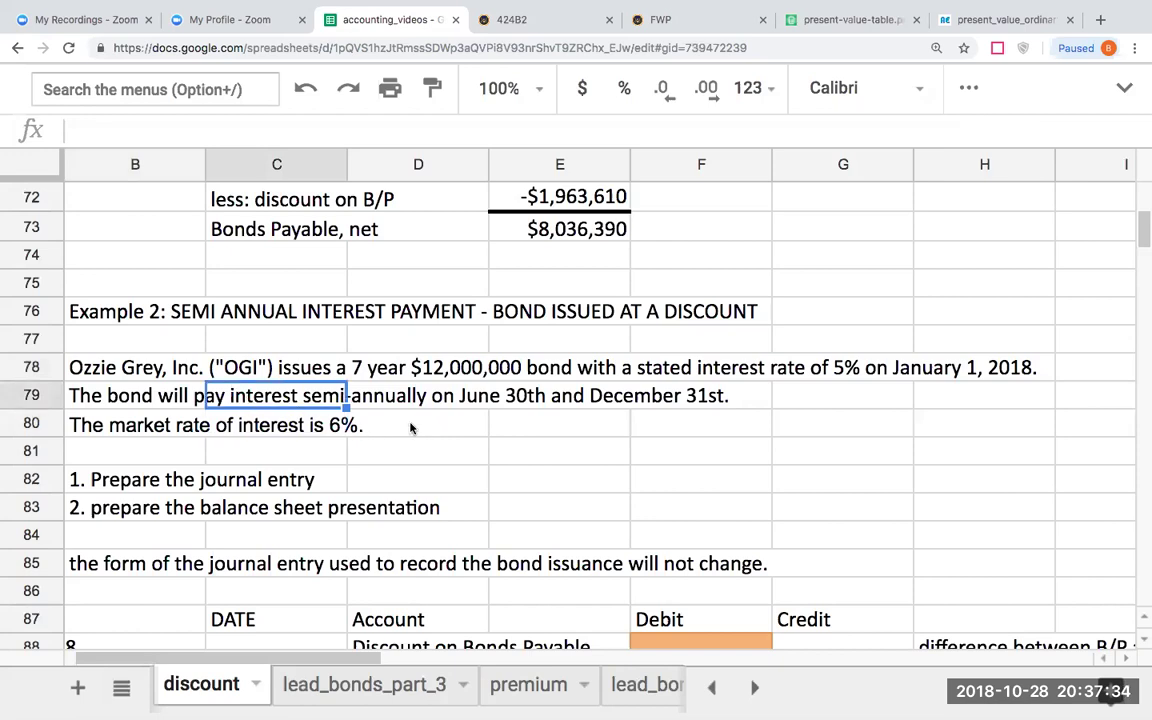
left_click(410, 455)
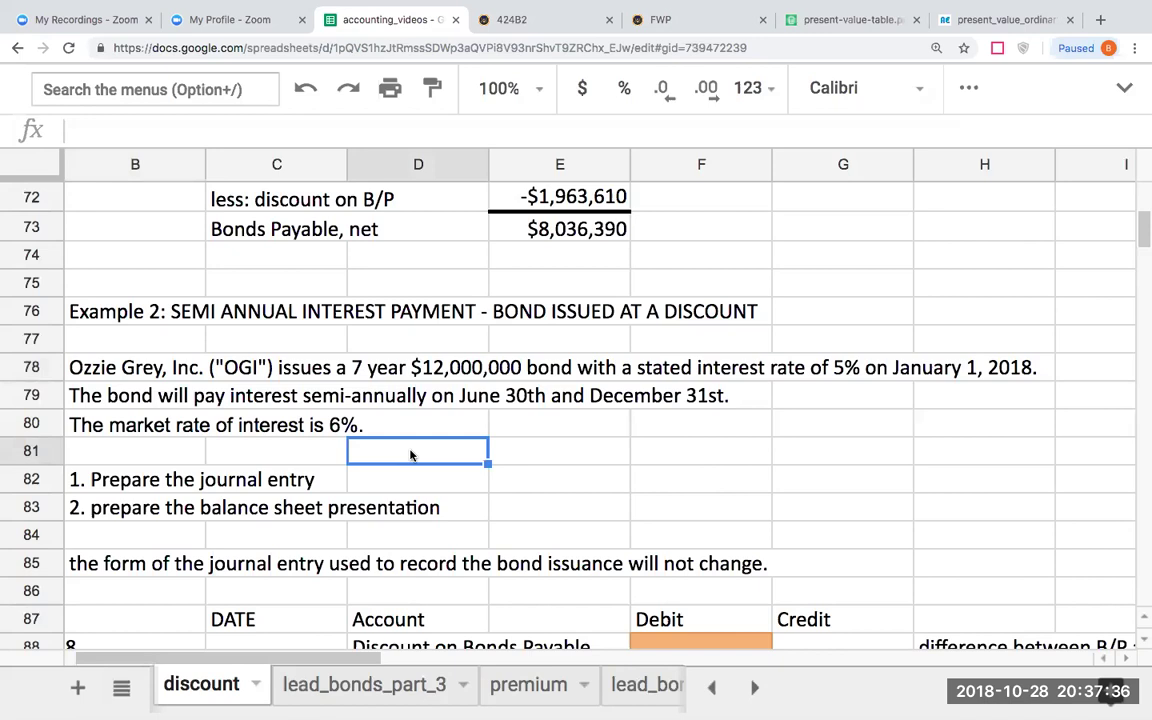
key("Down")
key("Down")
key("Down")
key("Down")
key("Down")
key("Down")
key("Down")
key("Down")
key("Down")
key("Down")
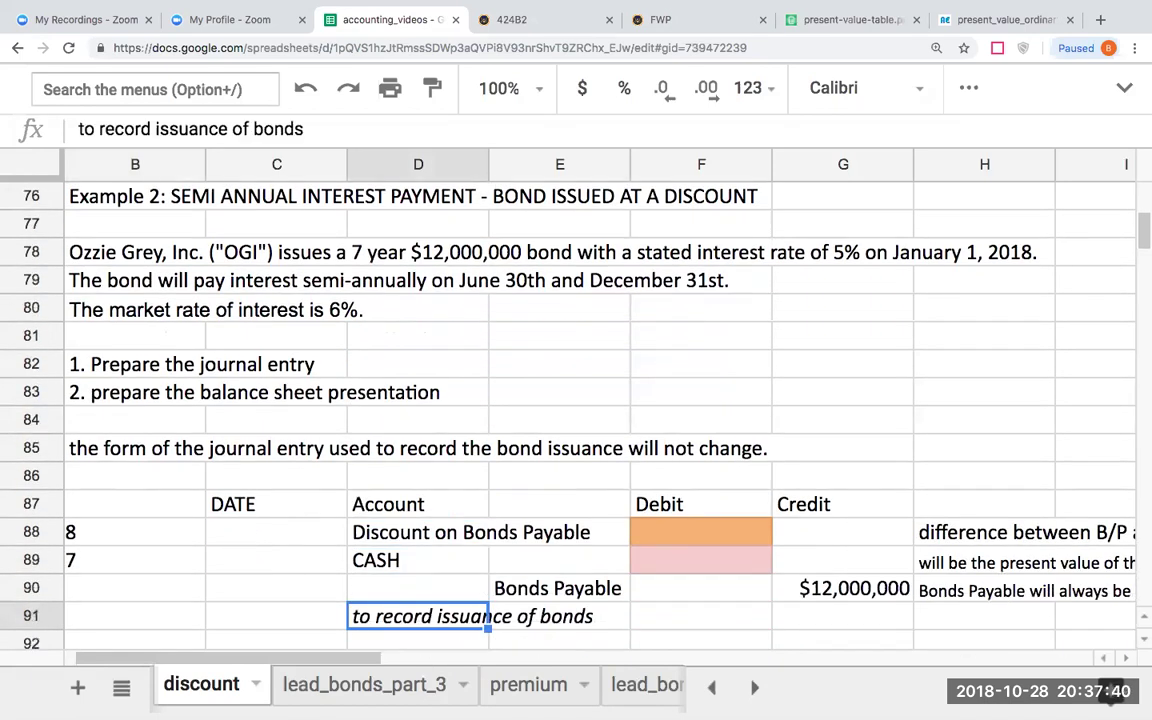
key("Up")
key("Up")
key("Up")
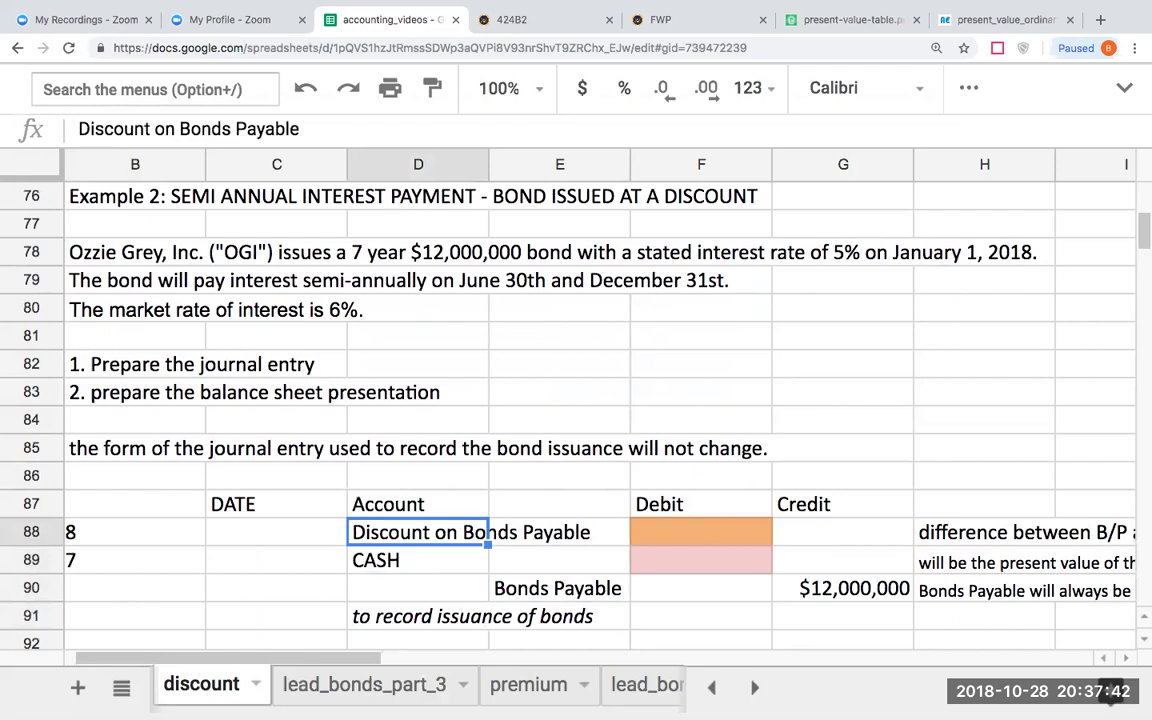
key("Down")
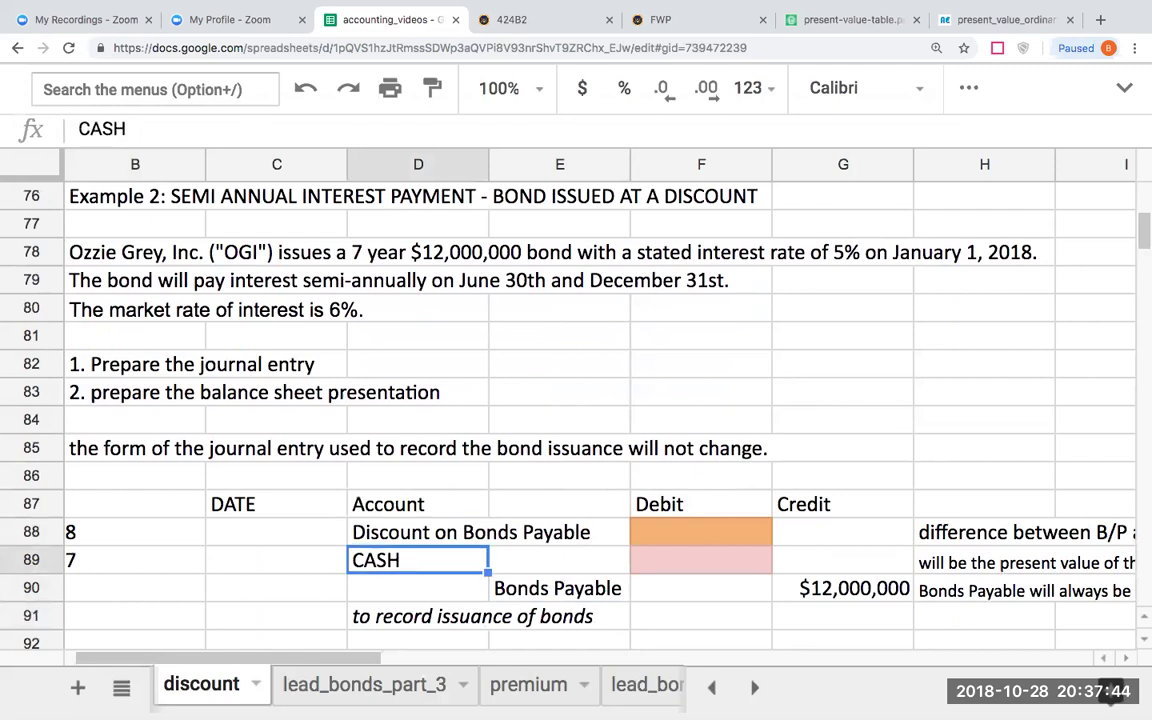
key("Down")
key("Right")
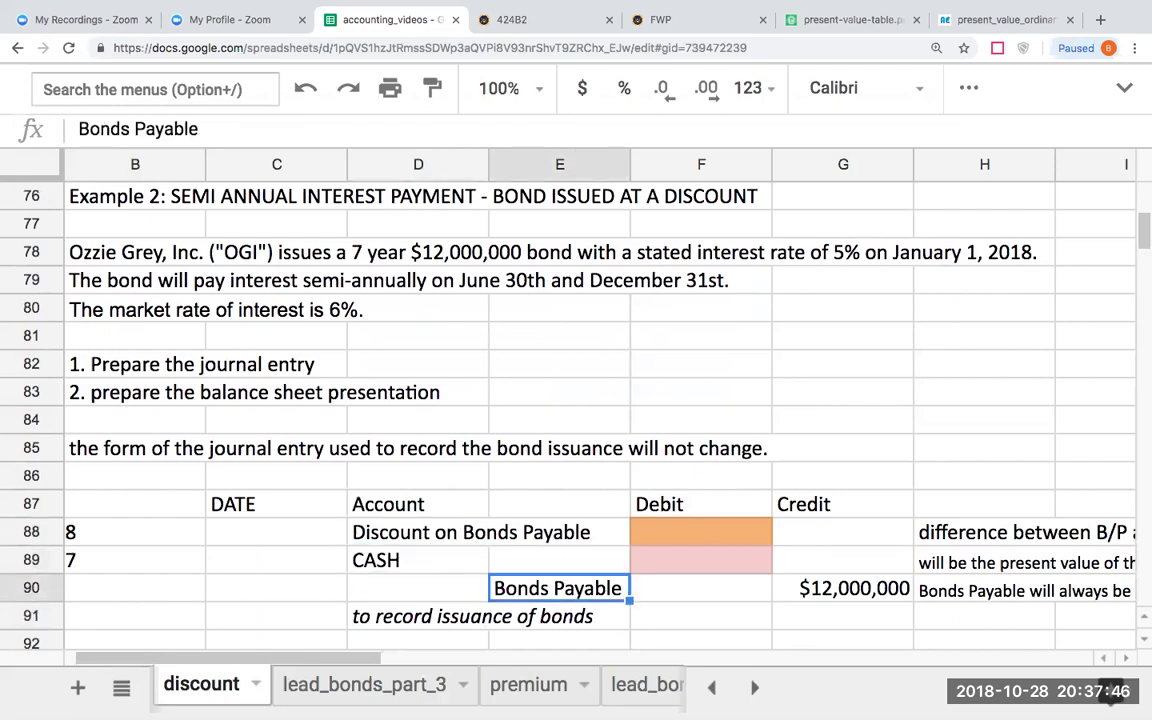
key("Right")
key("Right")
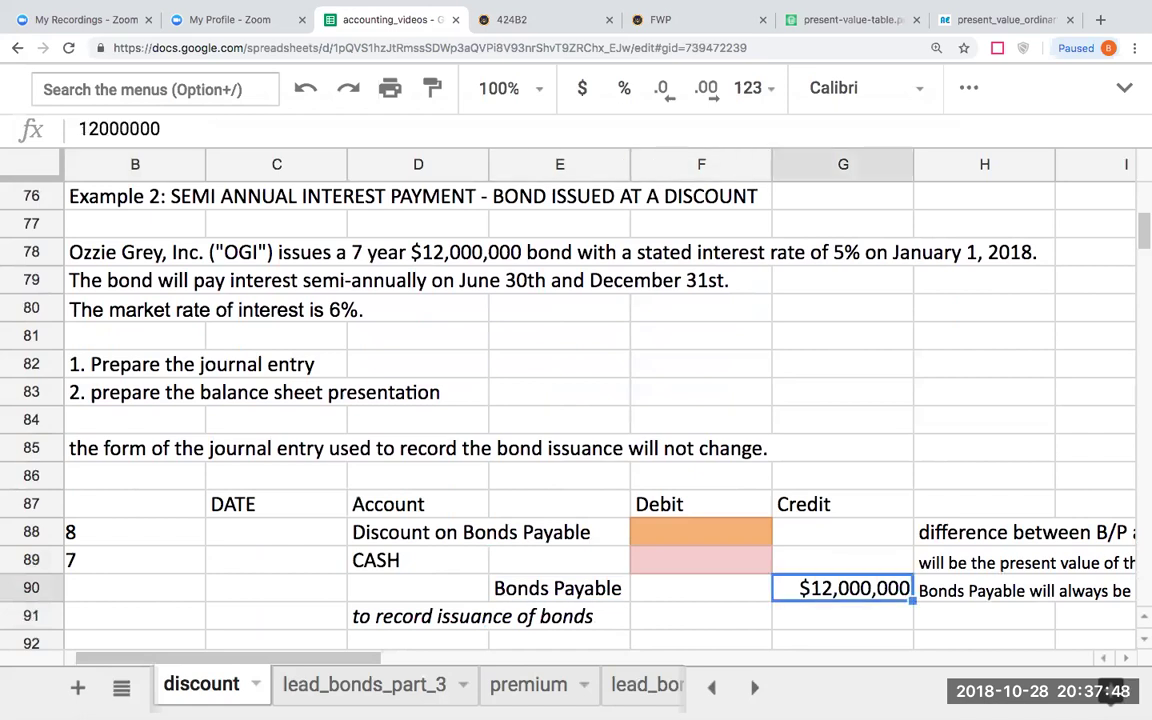
key("Left")
key("Down")
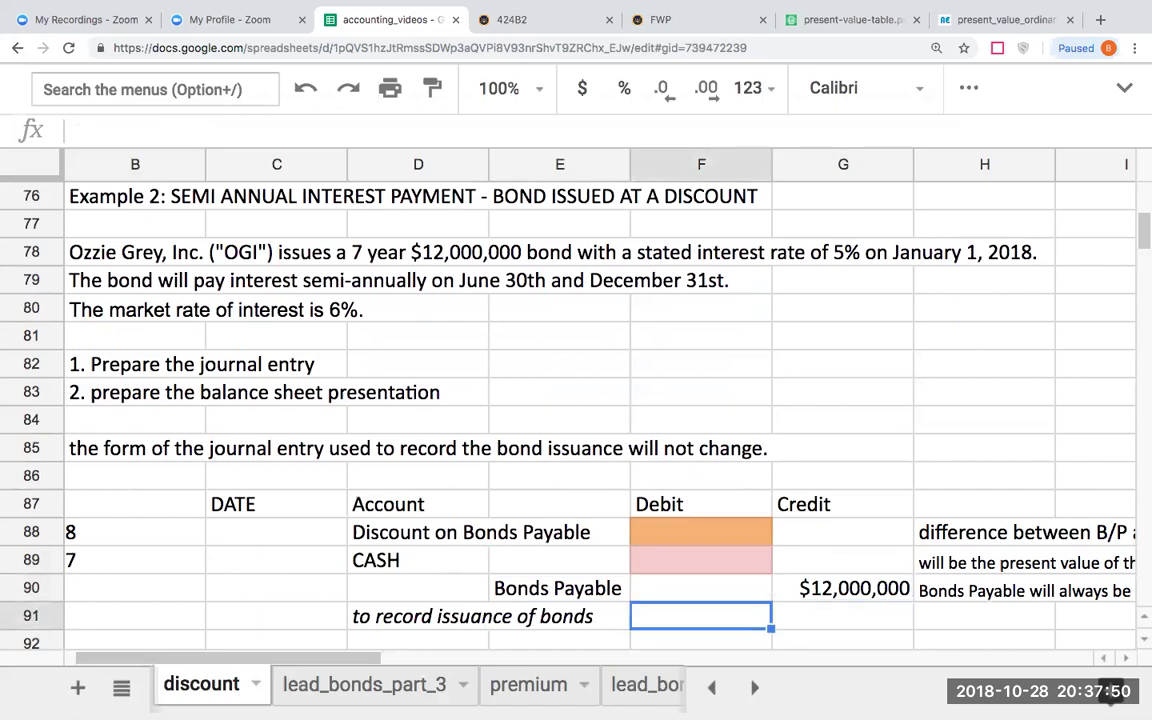
key("Right")
key("Up")
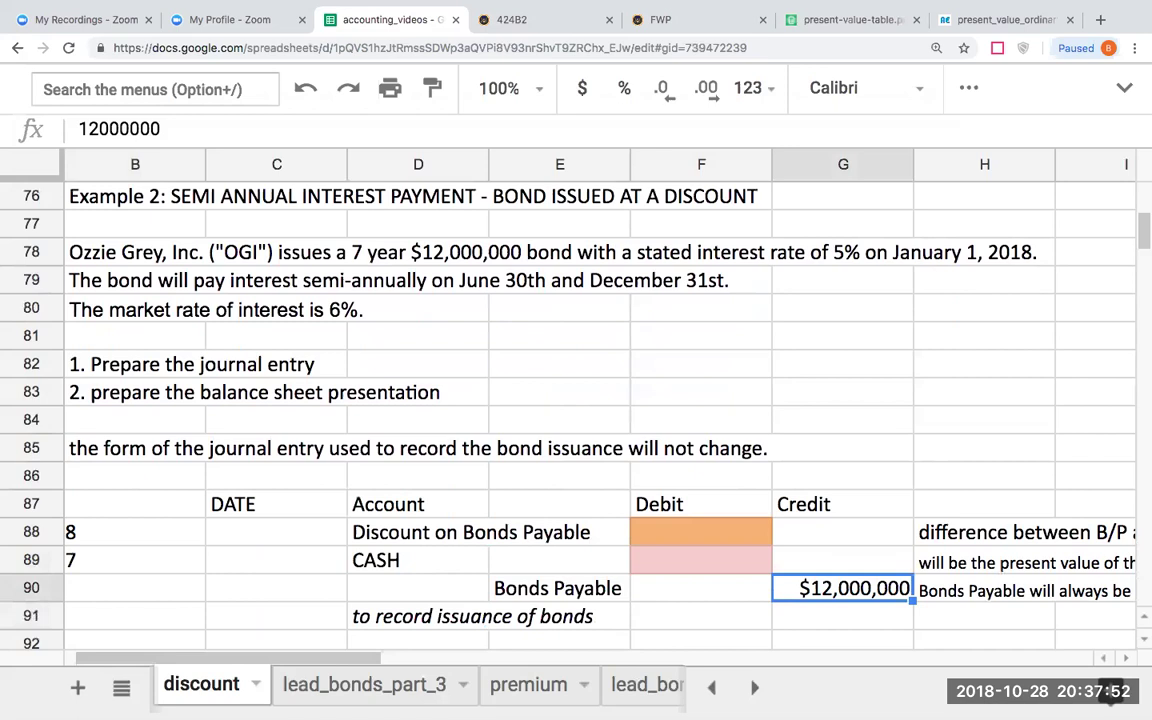
key("Down")
key("Left")
key("Left")
key("Left")
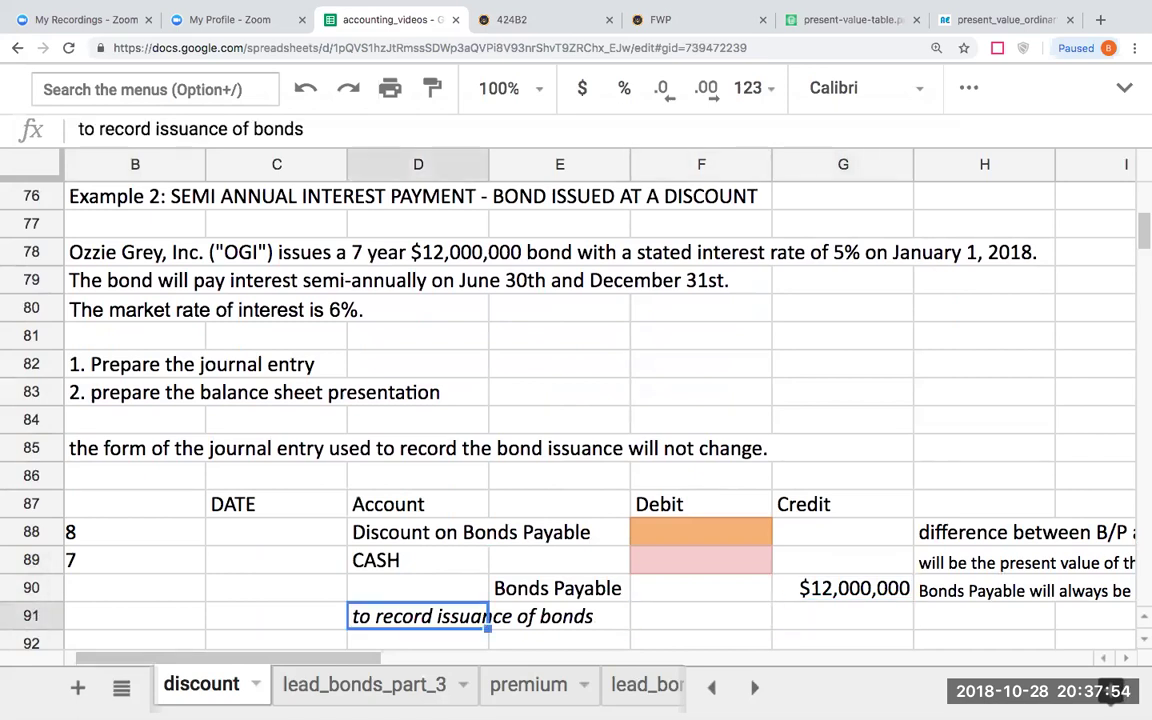
key("Down")
key("Down")
key("Down")
key("Down")
key("Down")
key("Left")
key("Down")
key("Down")
key("Down")
key("Down")
key("Down")
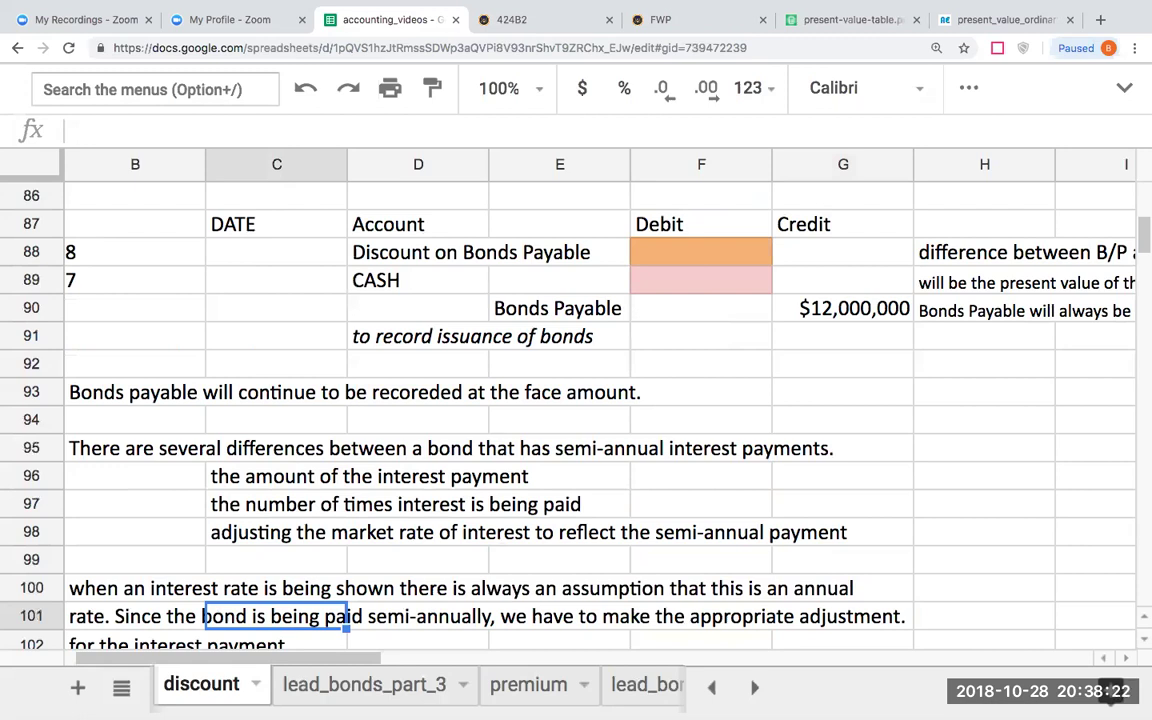
left_click(276, 644)
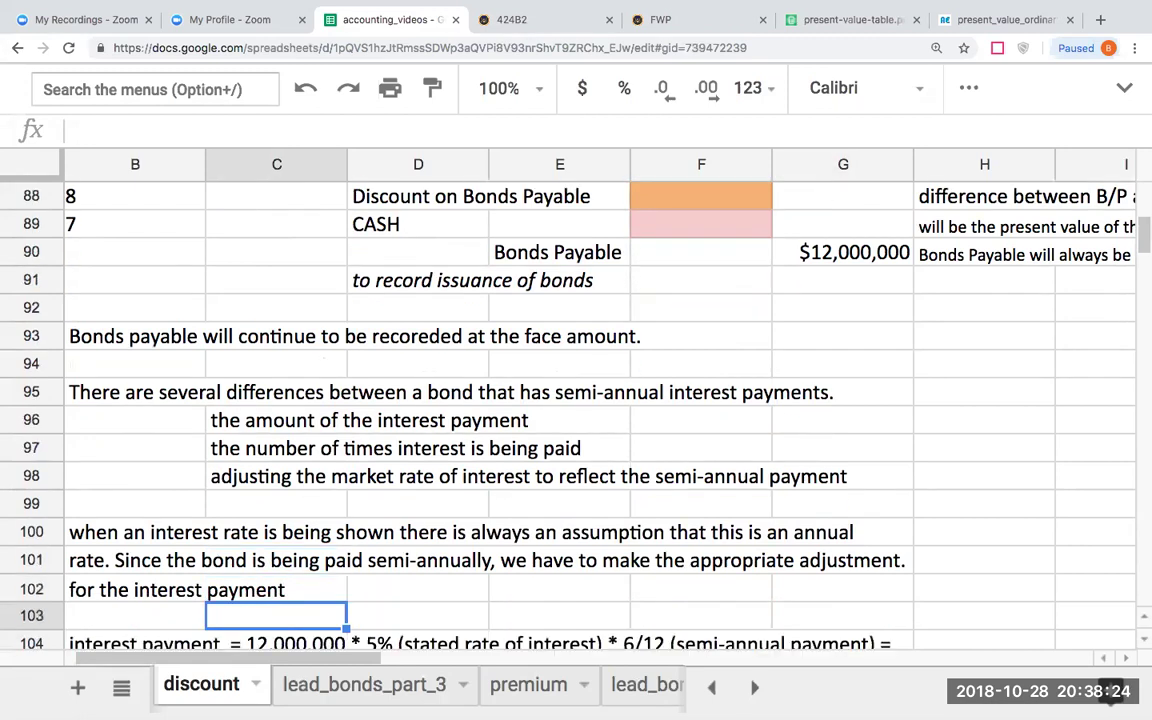
left_click(135, 615)
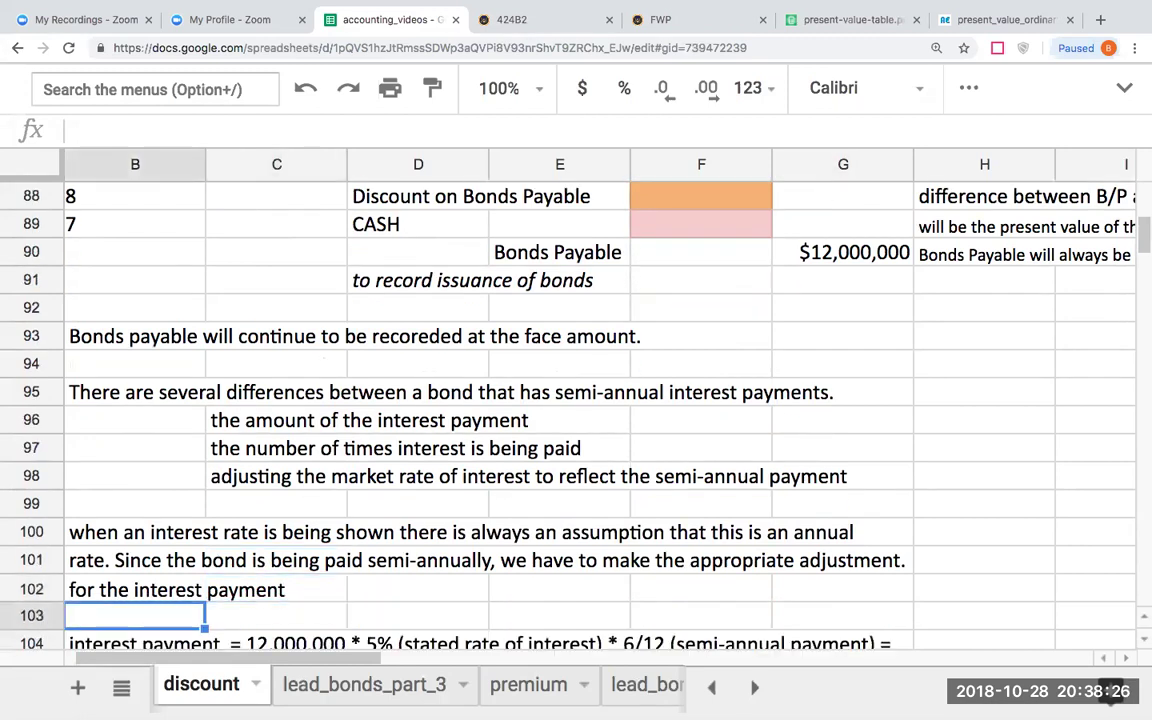
key("Down")
key("Down")
key("Down")
key("Up")
key("Up")
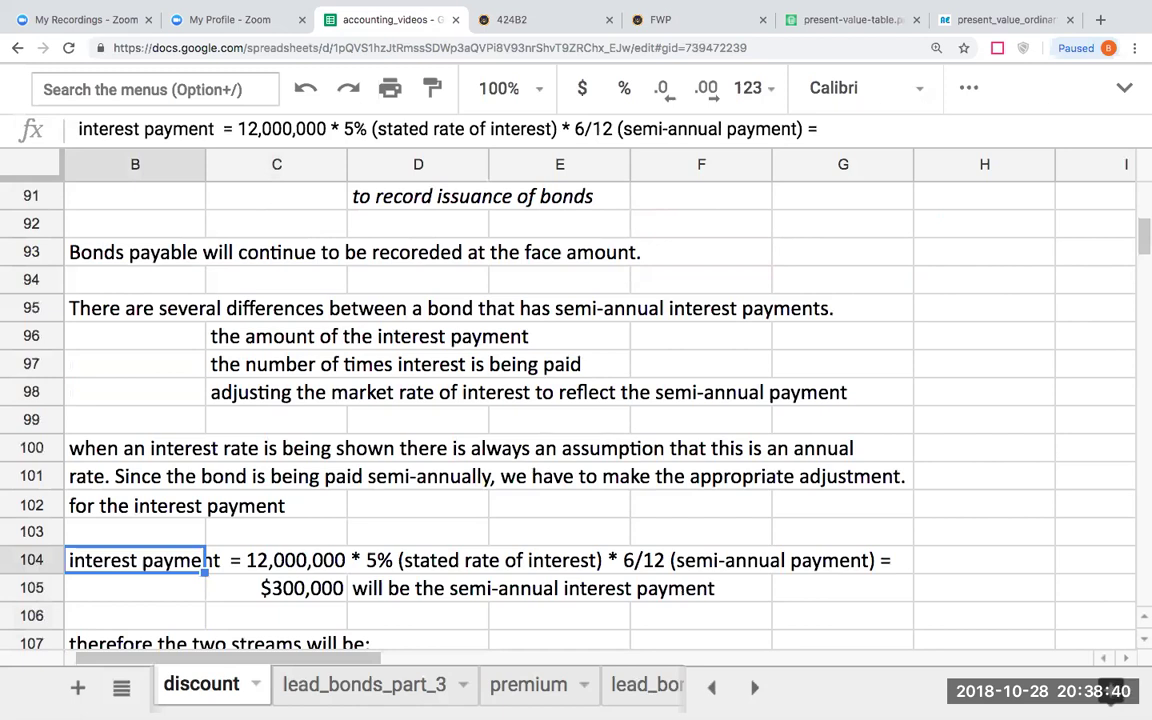
left_click(276, 588)
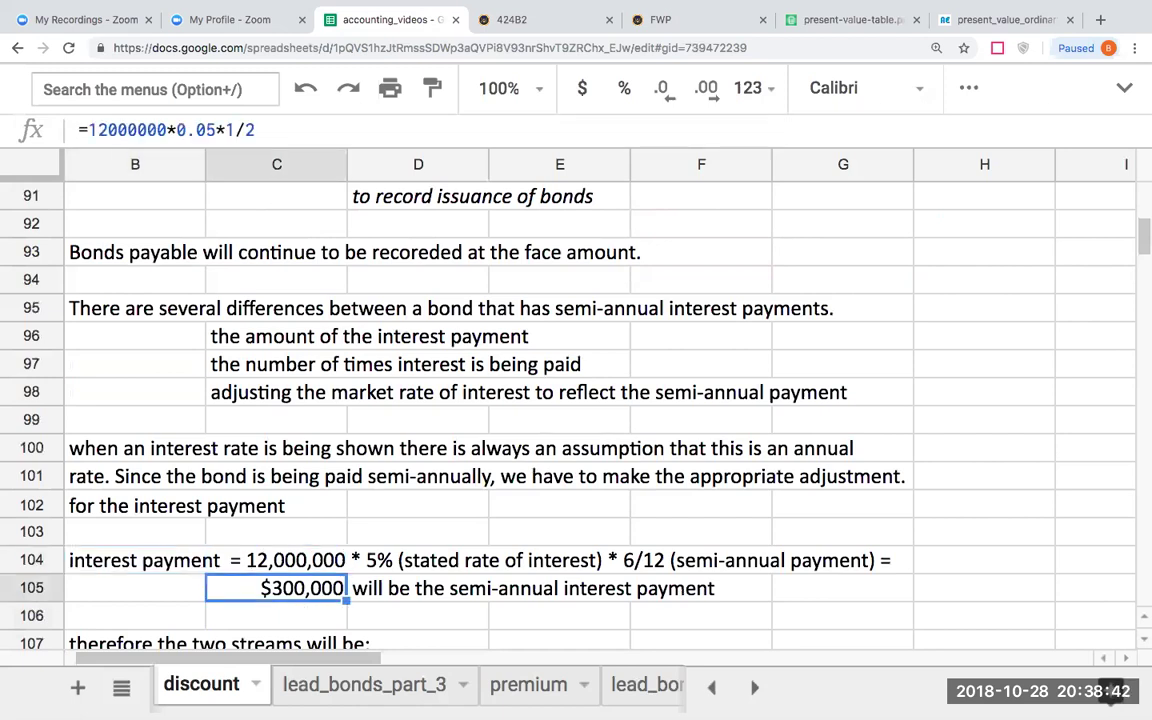
left_click(356, 560)
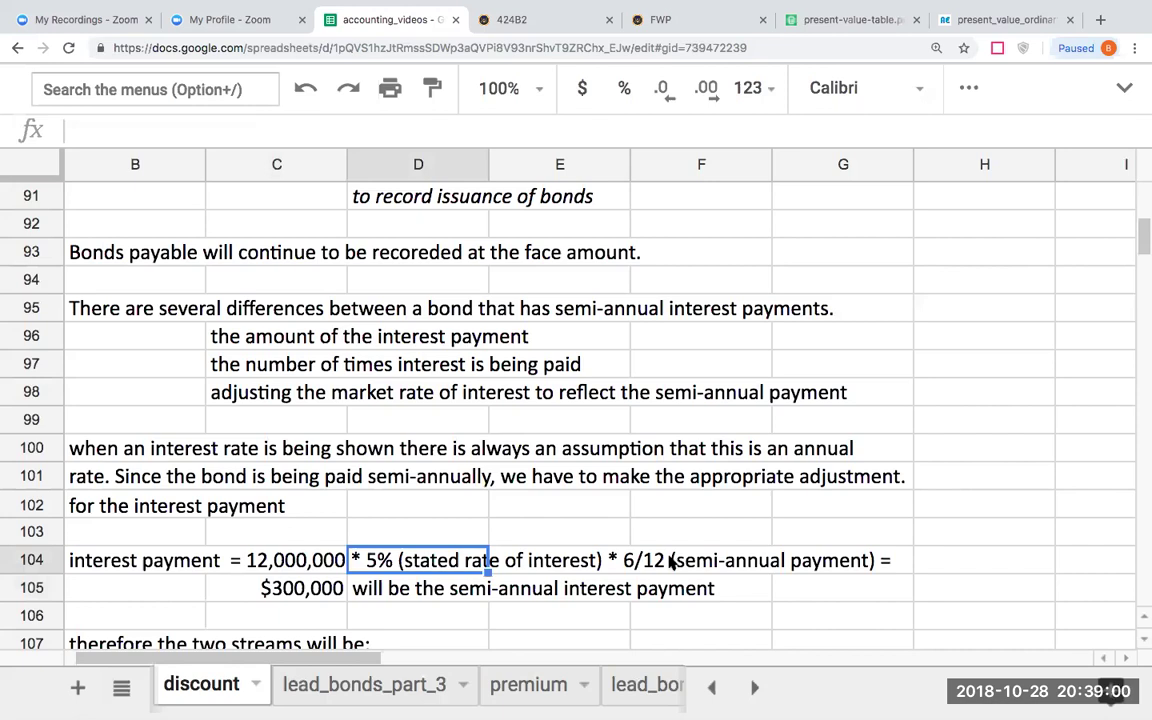
left_click(308, 588)
left_click(337, 530)
left_click(276, 588)
key("Down")
key("Down")
key("Down")
key("Down")
key("Down")
key("Down")
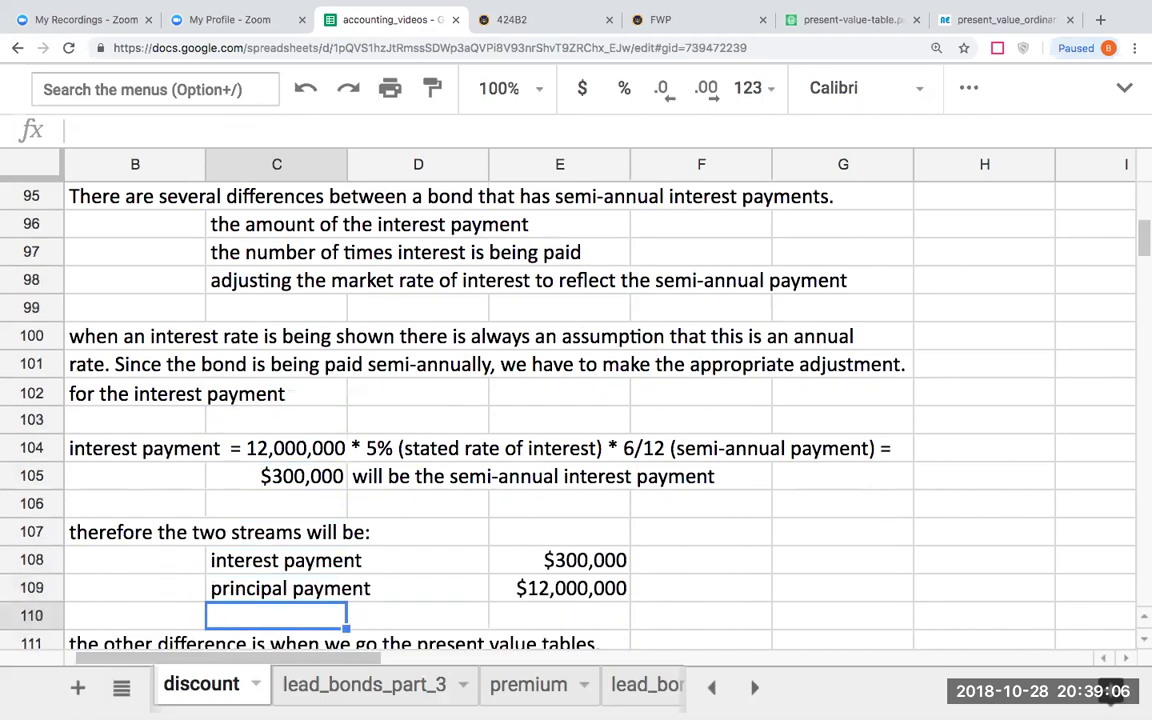
key("Up")
key("Up")
key("Up")
key("Right")
key("Right")
key("Down")
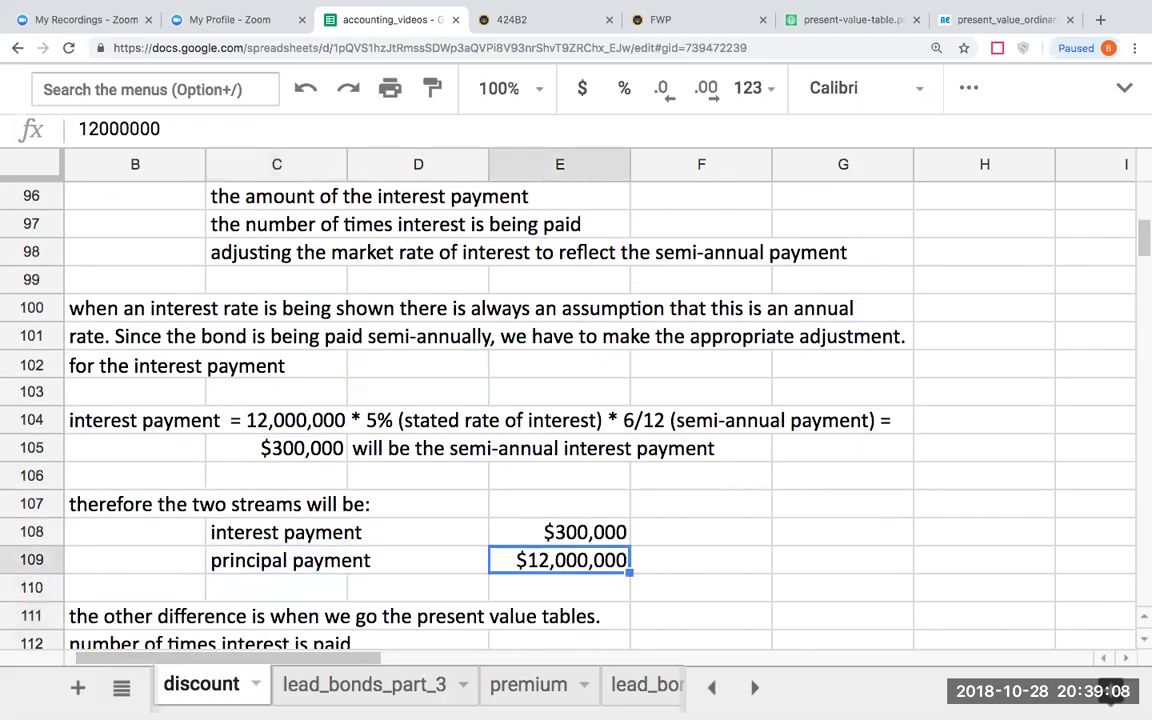
key("Left")
key("Left")
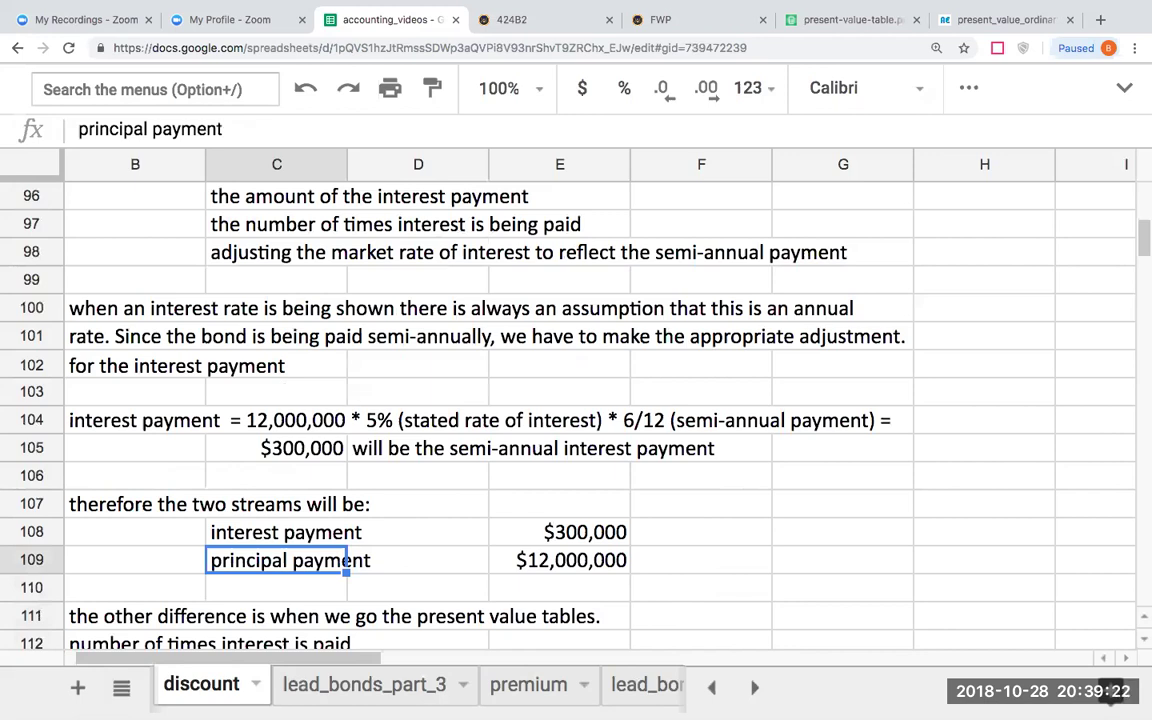
key("Down")
key("Down")
key("Down")
key("Down")
key("Down")
key("Down")
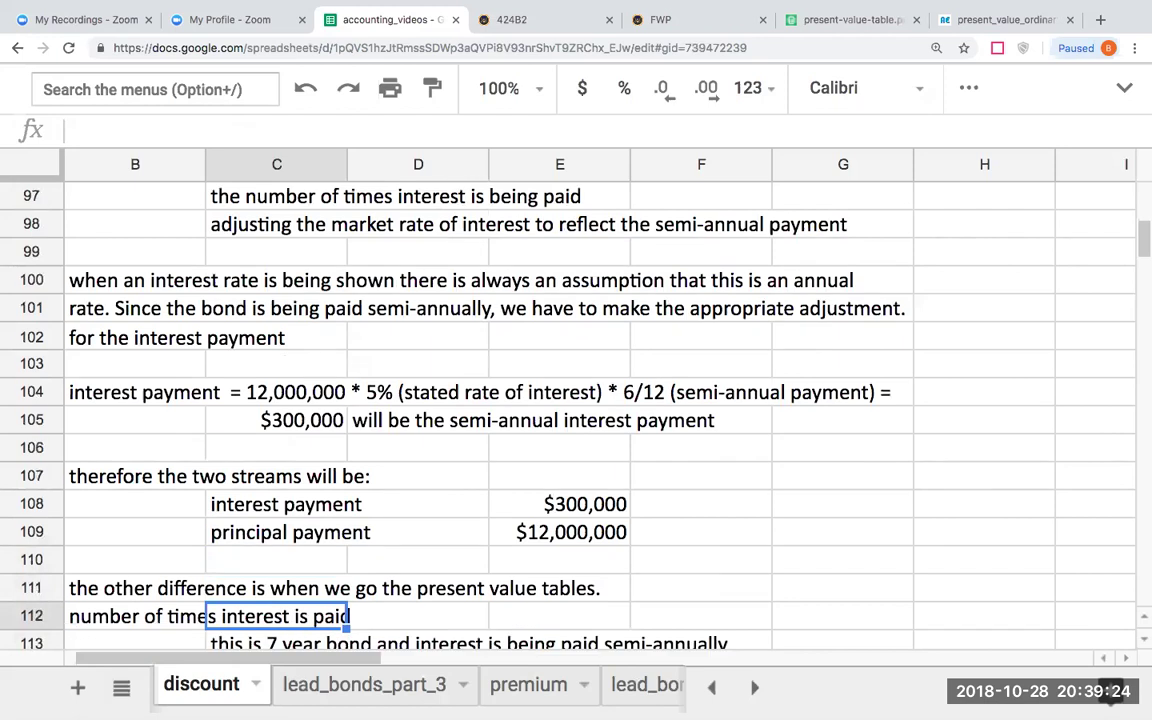
key("Up")
key("Up")
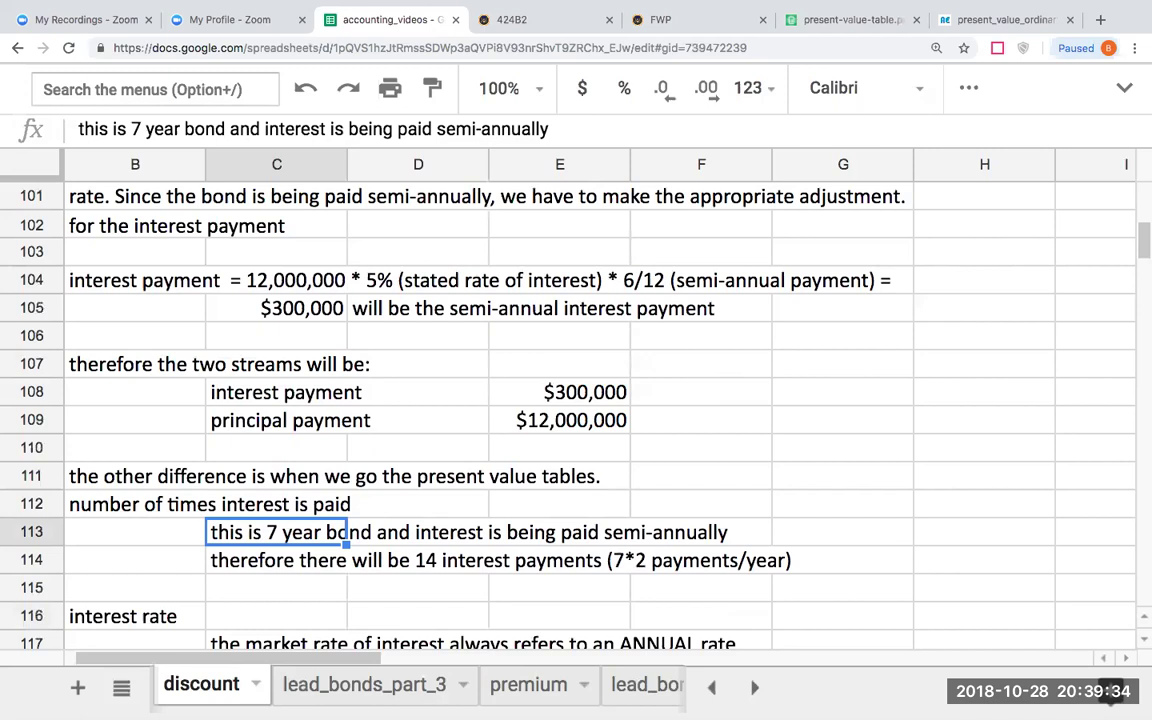
key("Down")
key("Down")
key("Down")
key("Down")
key("Down")
key("Down")
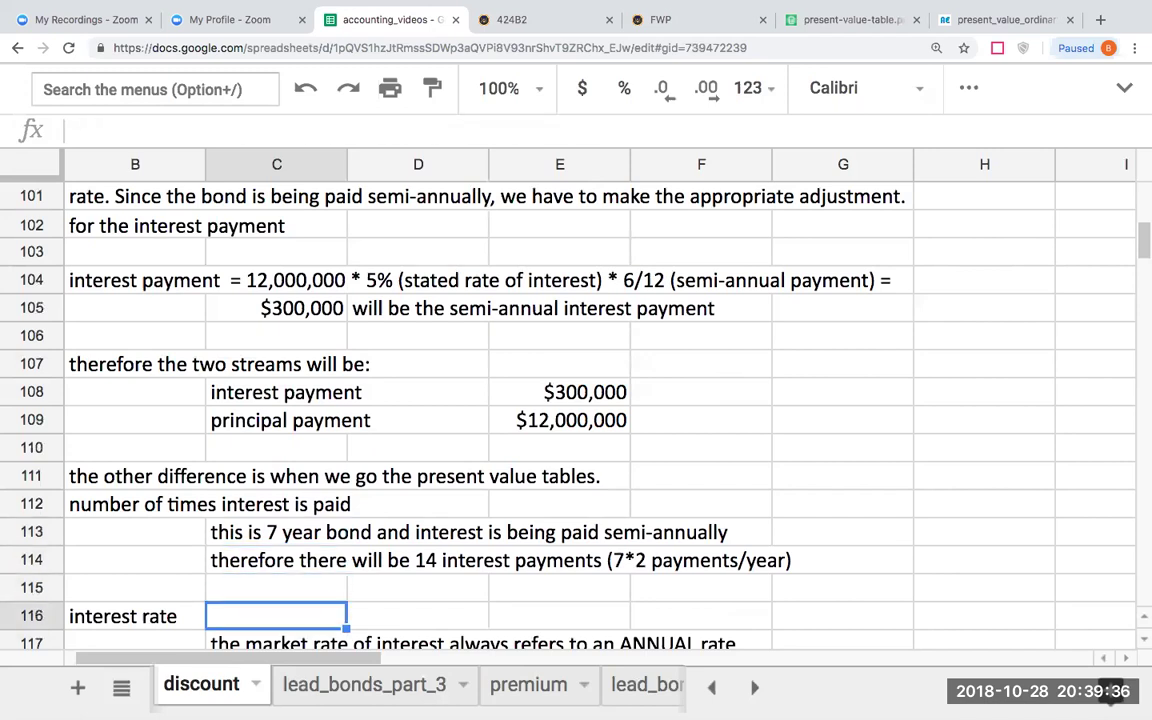
key("Down")
key("Down")
key("Up")
key("Up")
key("Up")
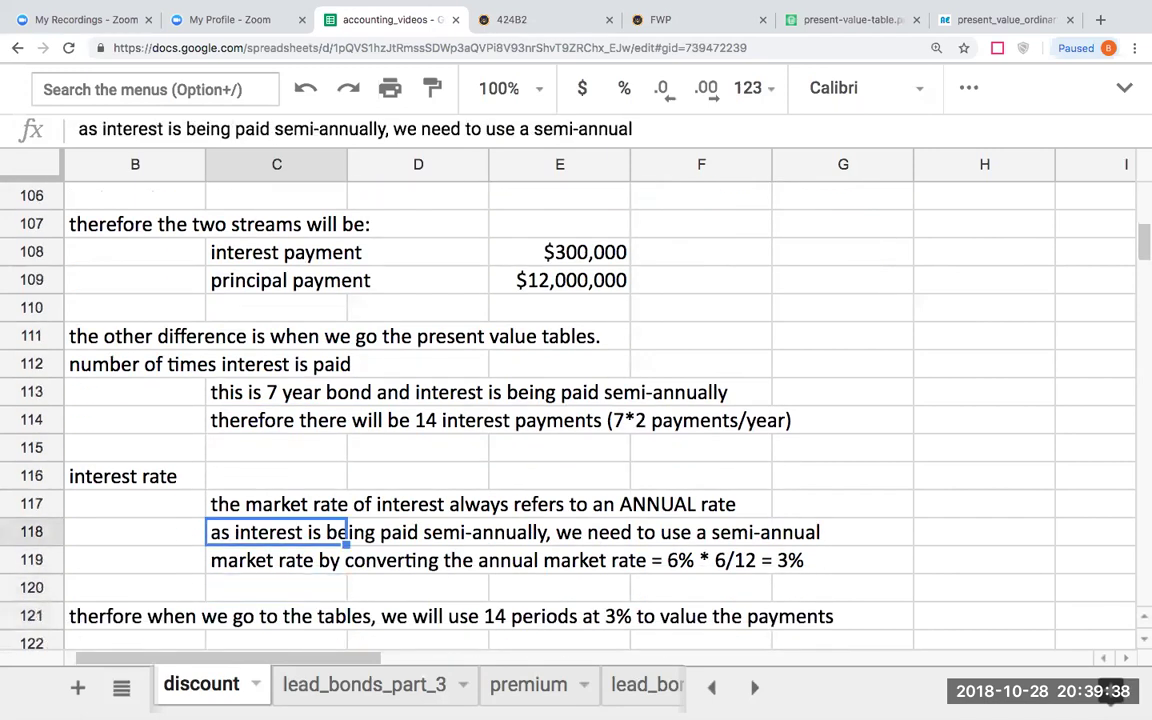
key("Up")
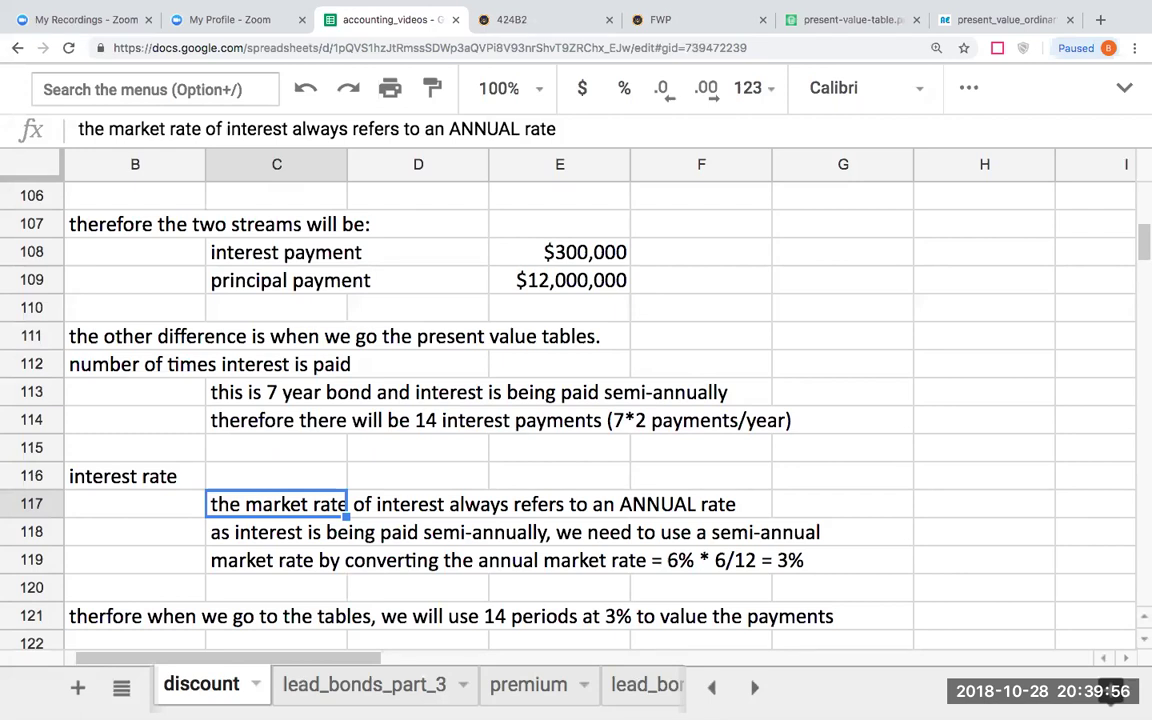
key("Down")
key("Down")
key("Down")
key("Down")
key("Down")
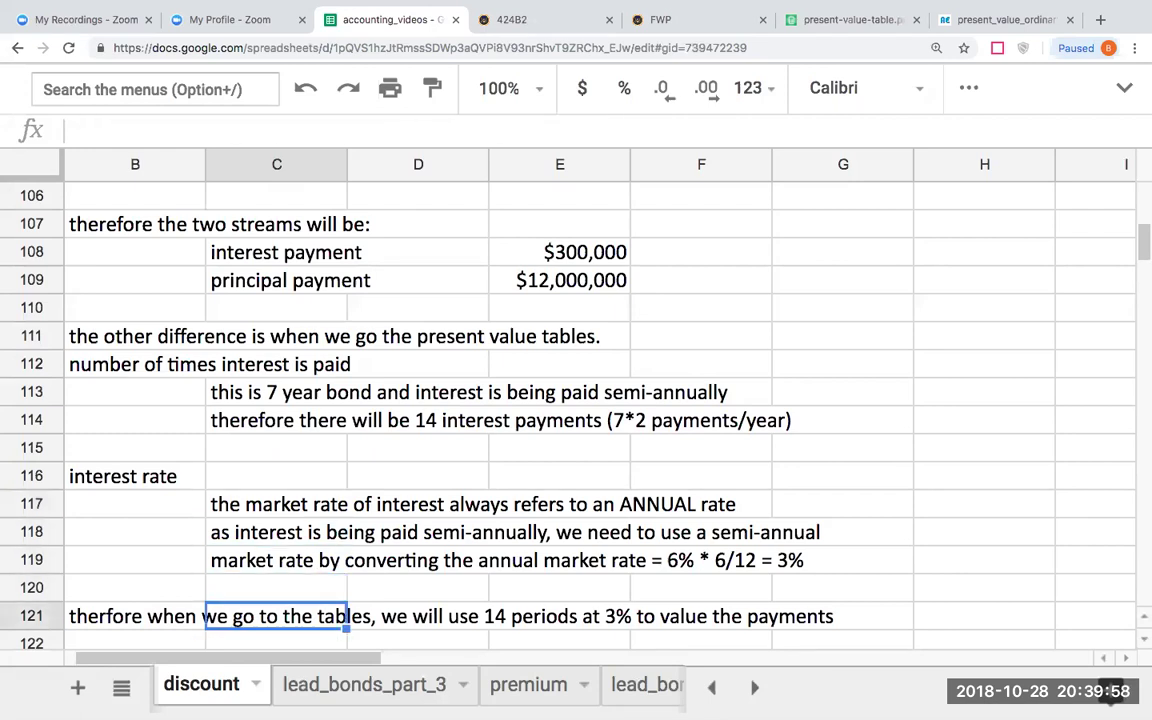
key("Up")
left_click(135, 588)
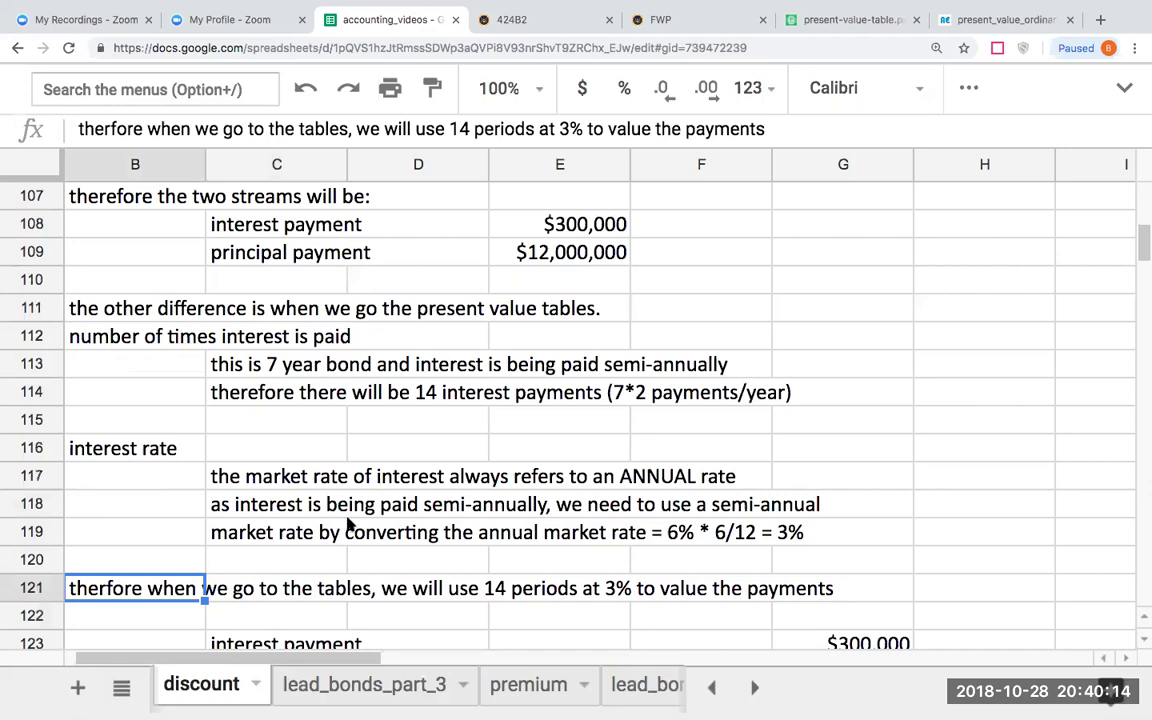
key("Down")
key("Down")
key("Down")
key("Down")
key("Down")
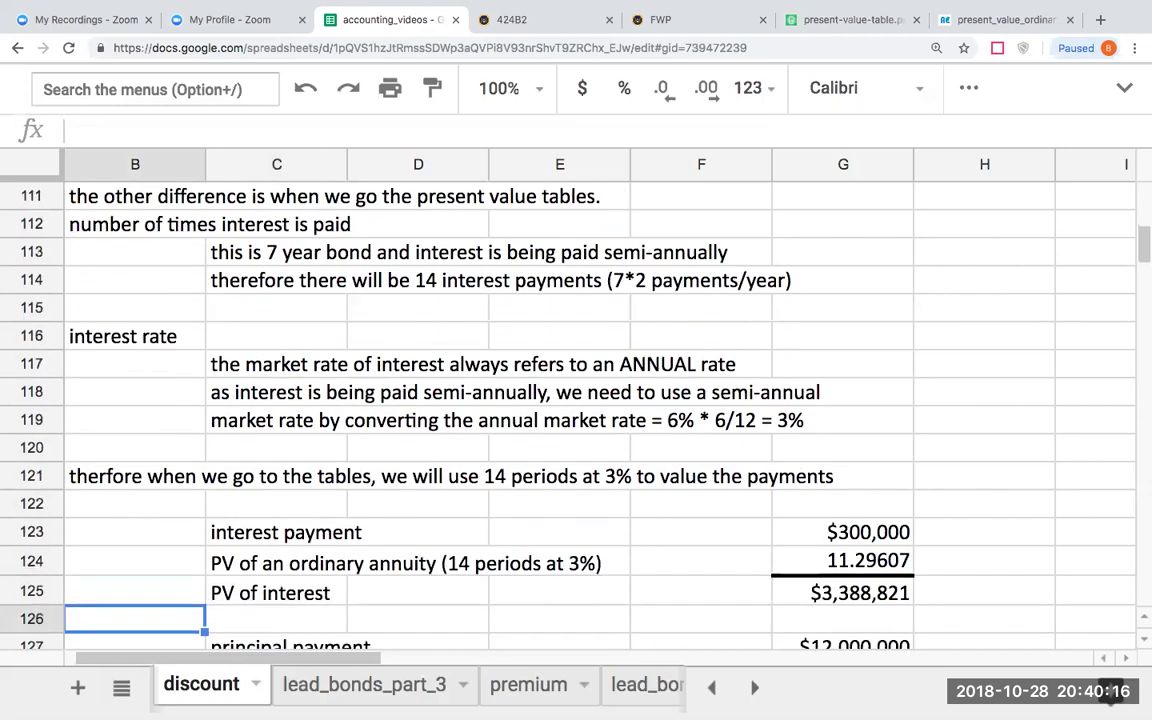
key("Up")
left_click(337, 504)
left_click(347, 535)
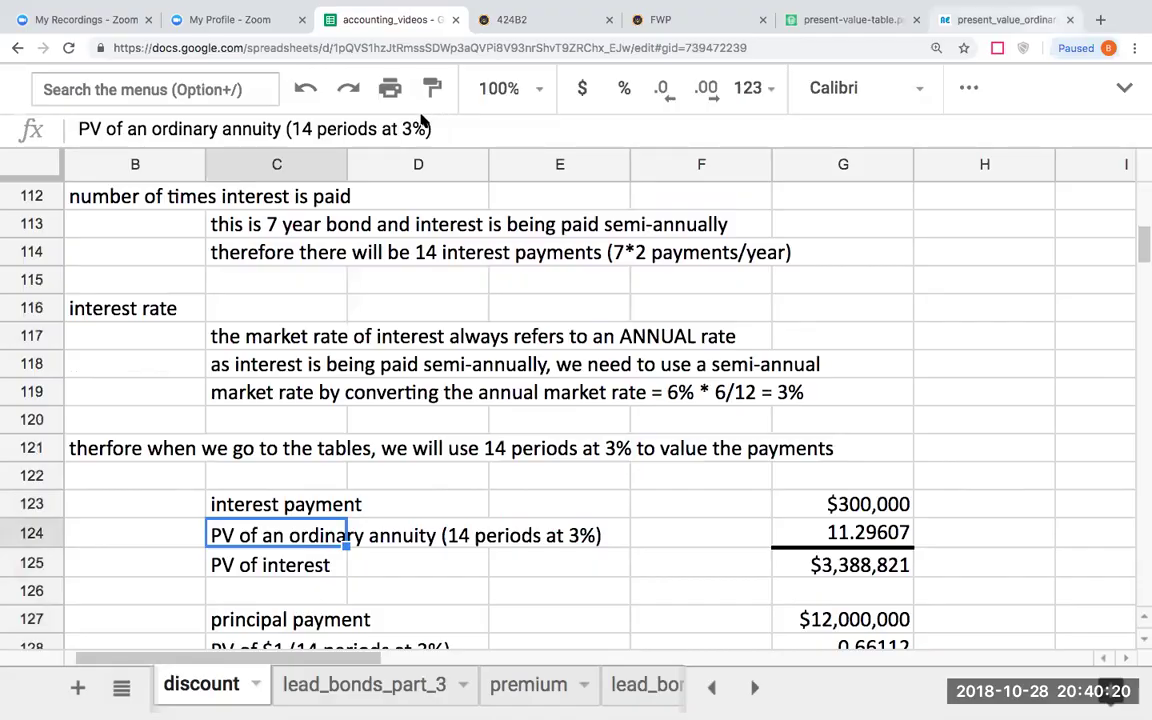
key("super+9")
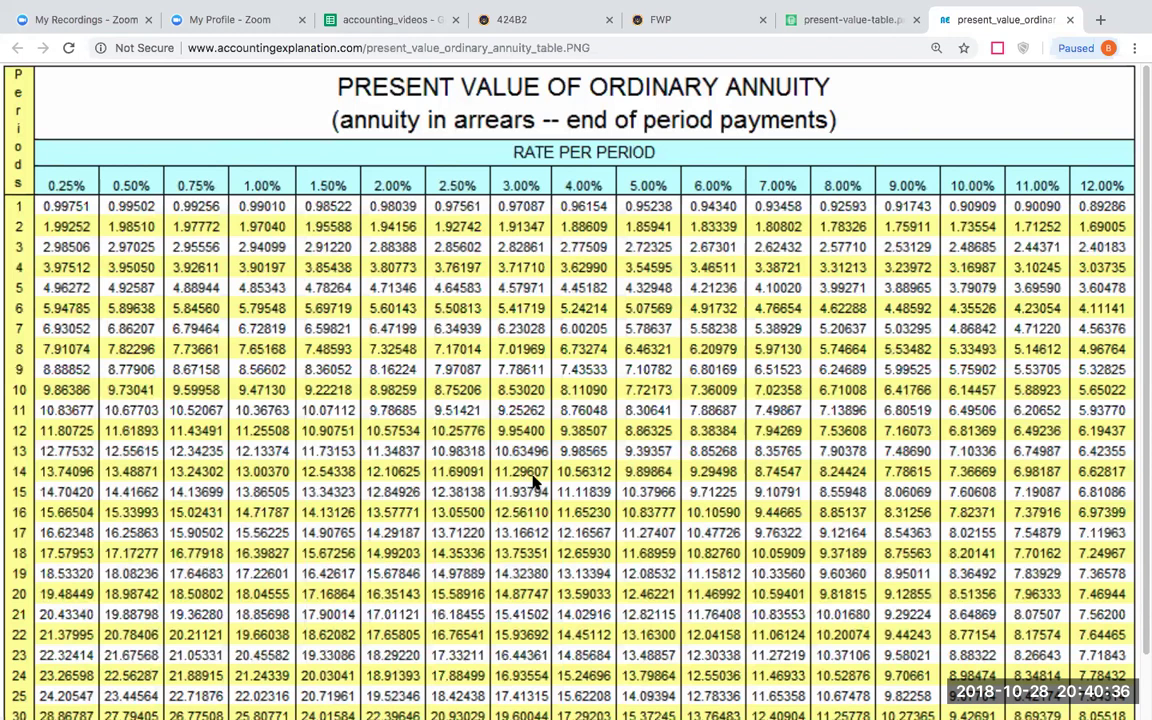
left_click(325, 19)
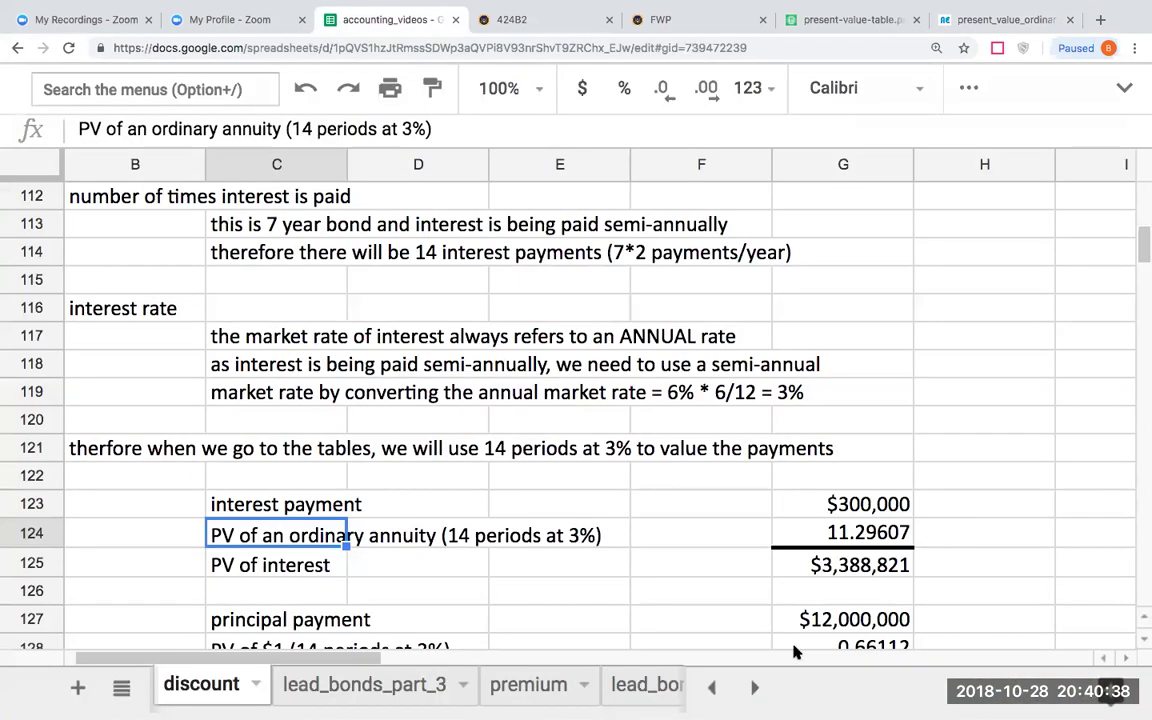
left_click(858, 506)
left_click(864, 532)
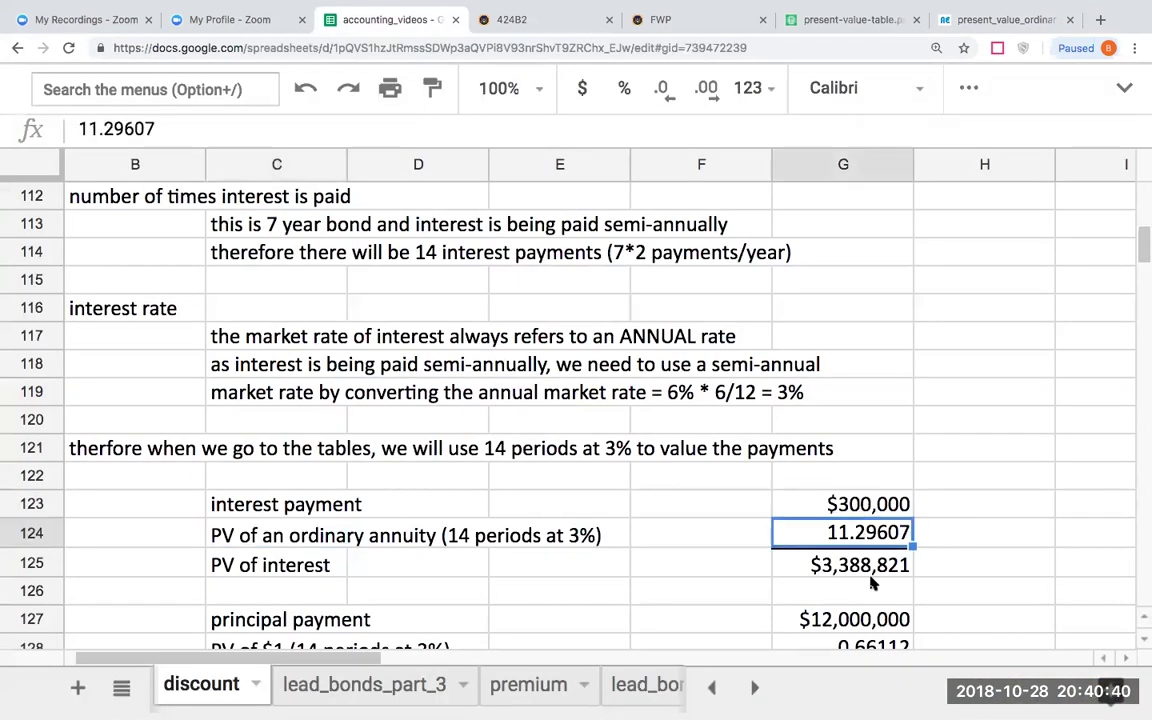
left_click(886, 568)
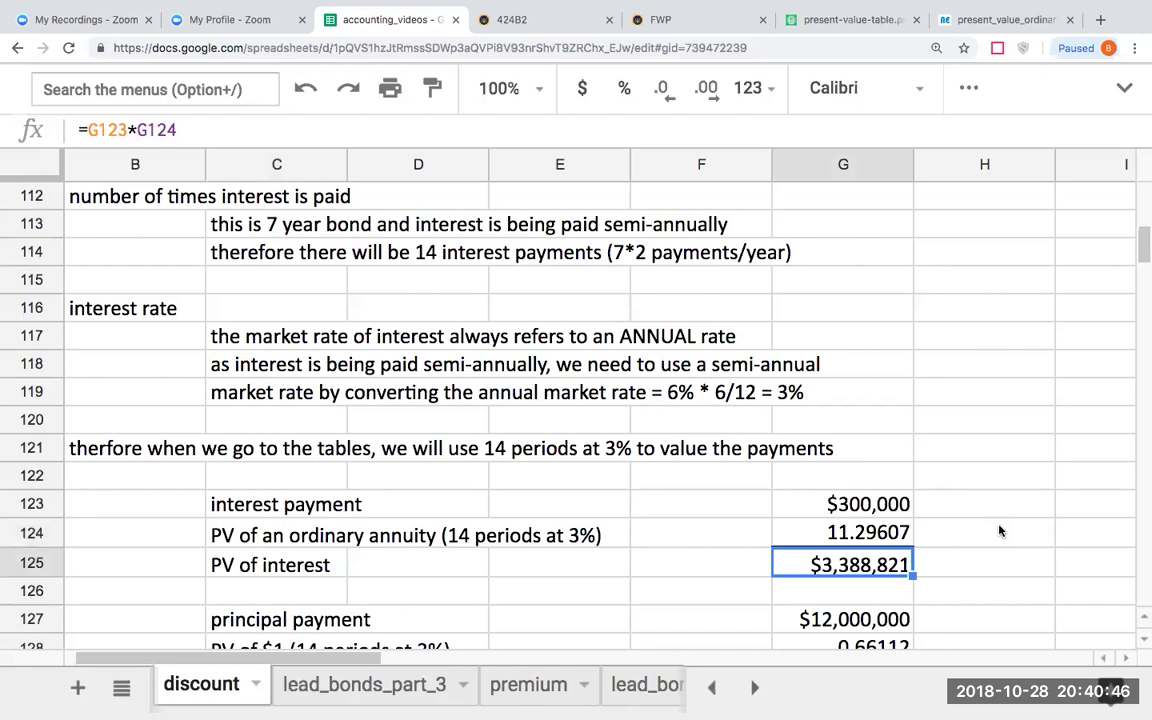
key("Down")
key("Down")
key("Down")
key("Down")
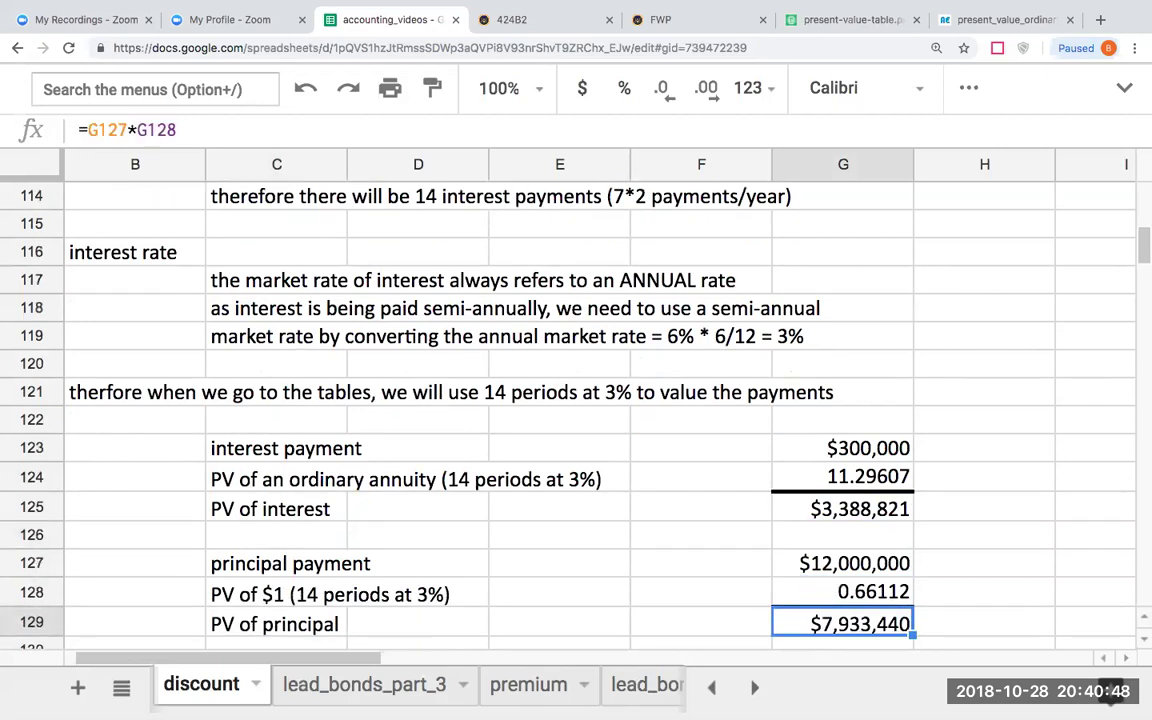
left_click(842, 563)
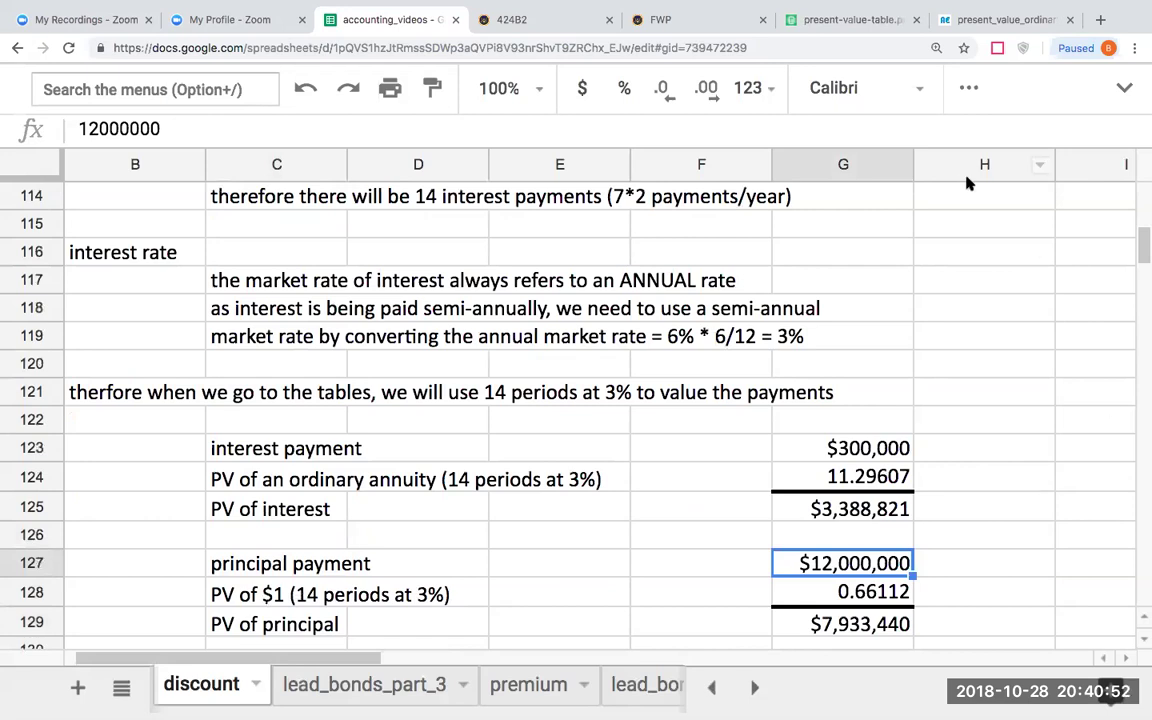
left_click(872, 22)
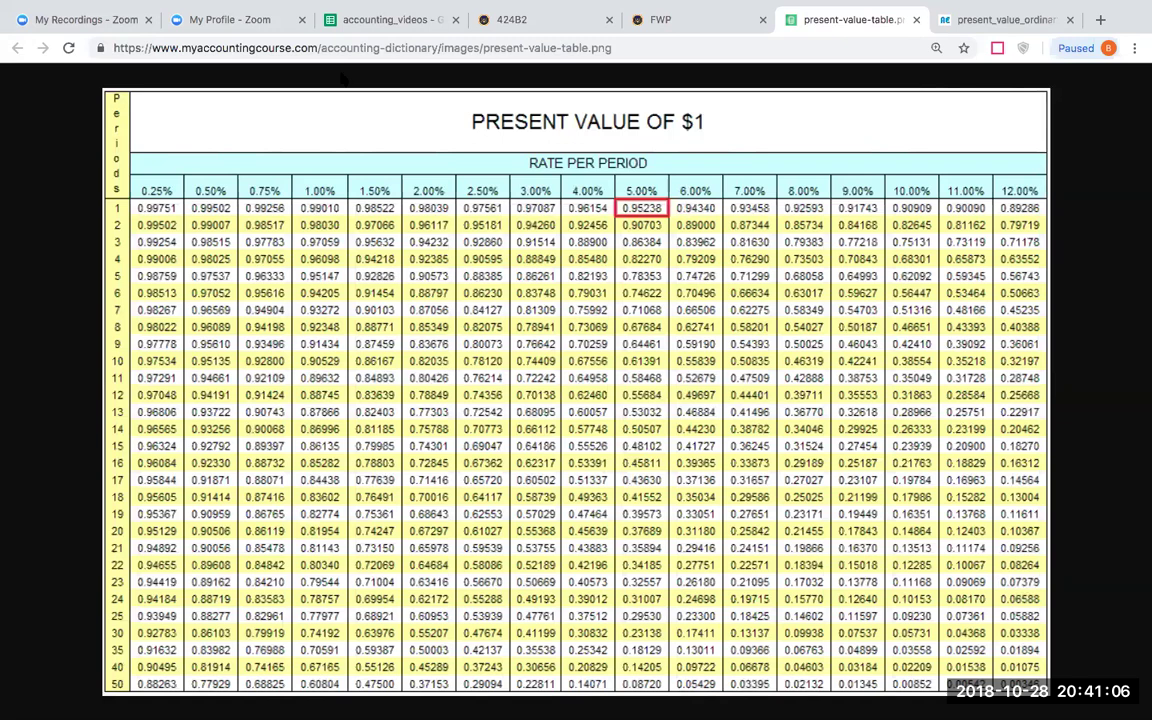
left_click(340, 20)
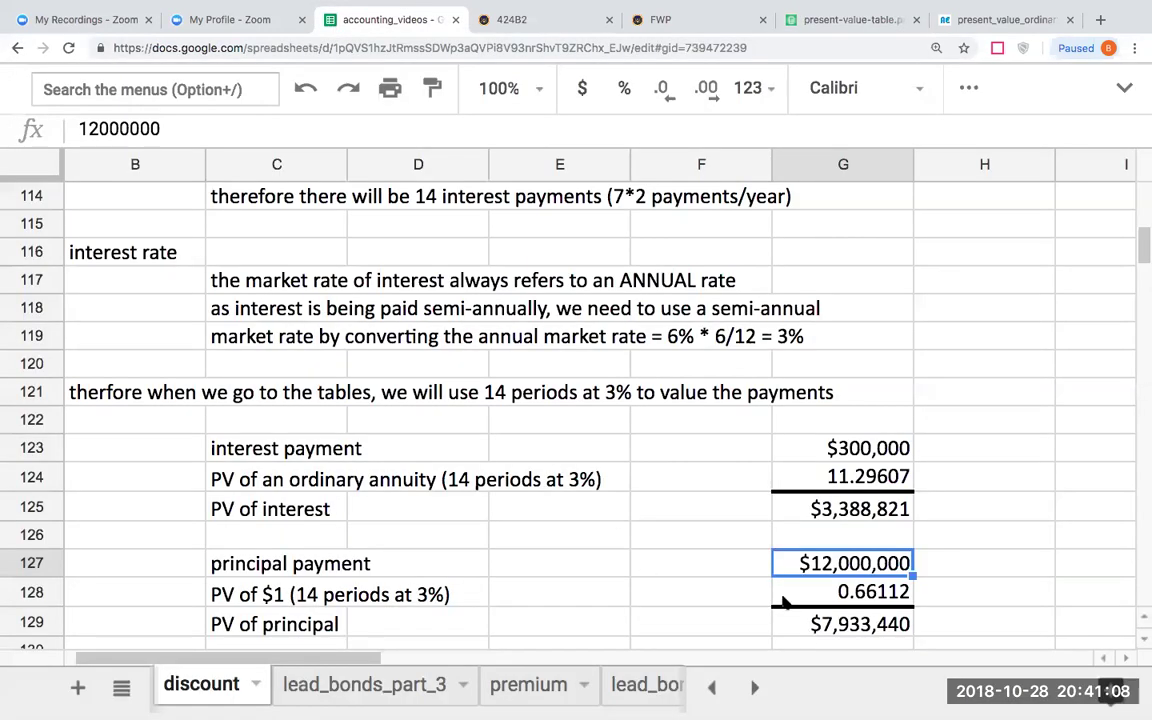
key("Down")
key("Down")
key("Down")
key("Down")
key("Up")
key("Up")
key("Left")
key("Right")
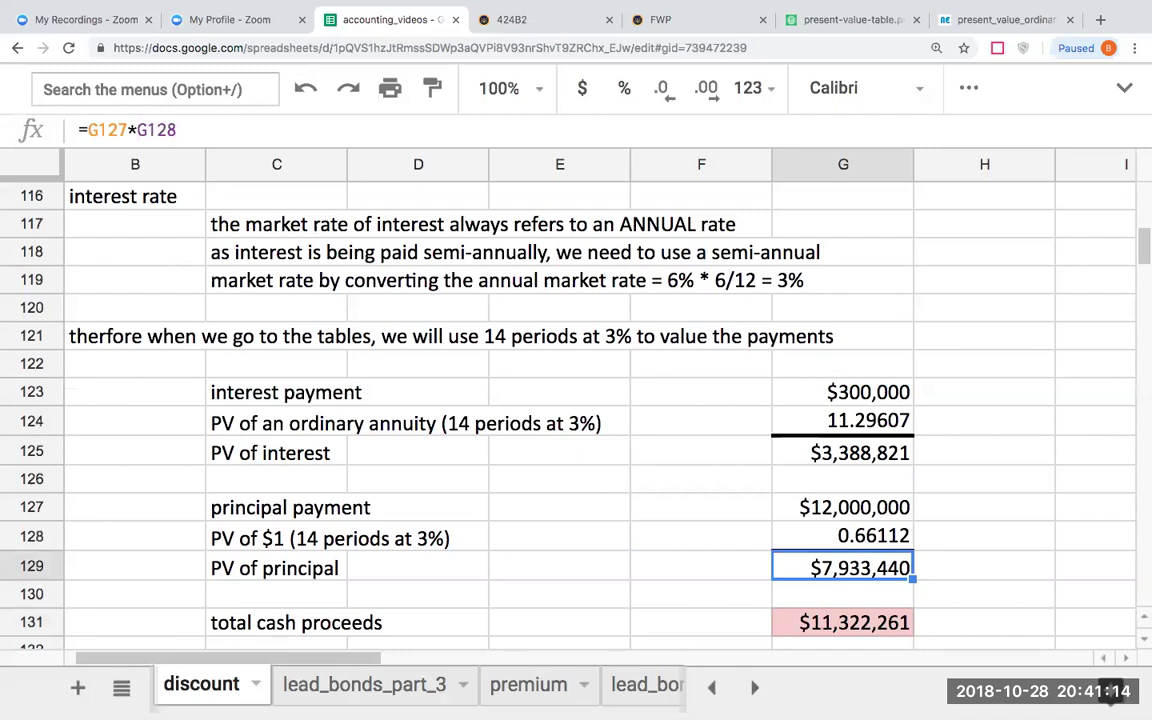
Step: Enter 3388821+7933440 in H131 and compare it with the =G125+G129 total of $11,322,261
key("Right")
key("Down")
key("Down")
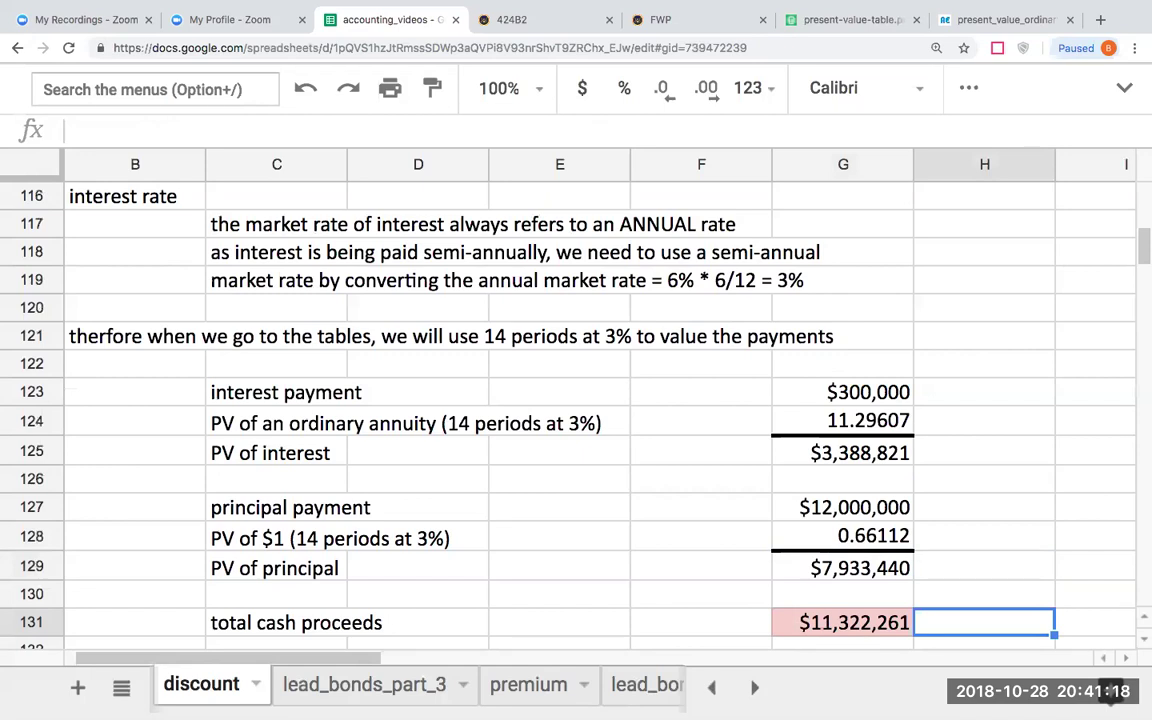
type("3388")
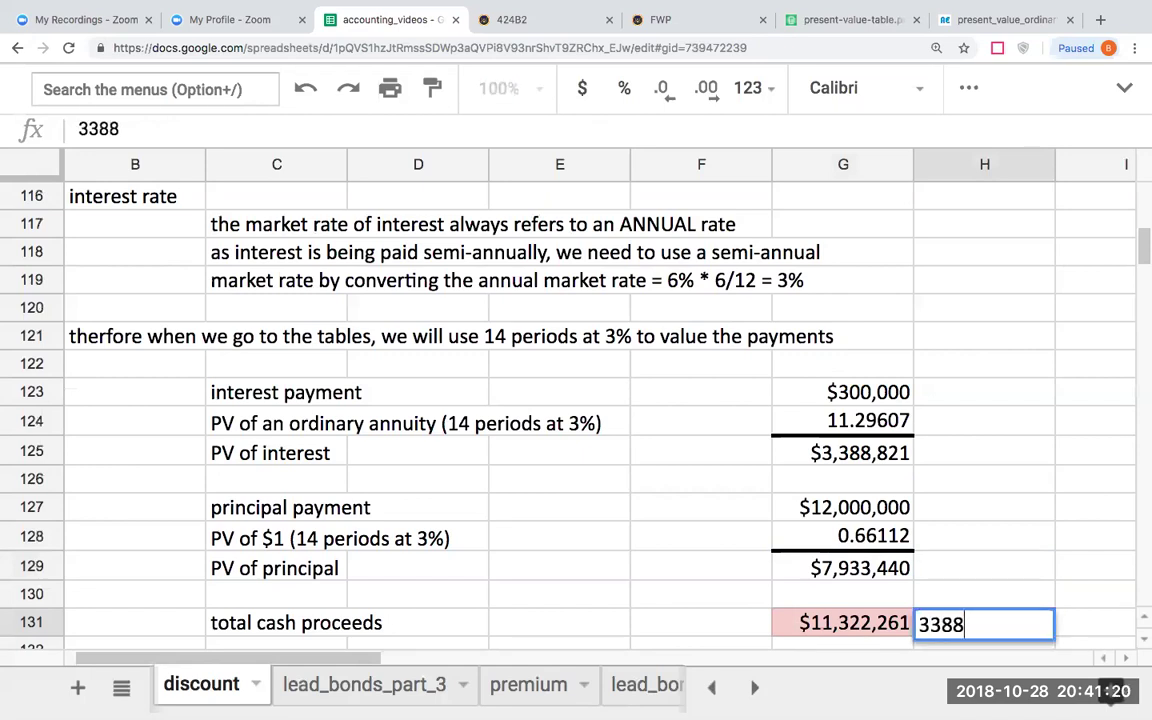
type("821+")
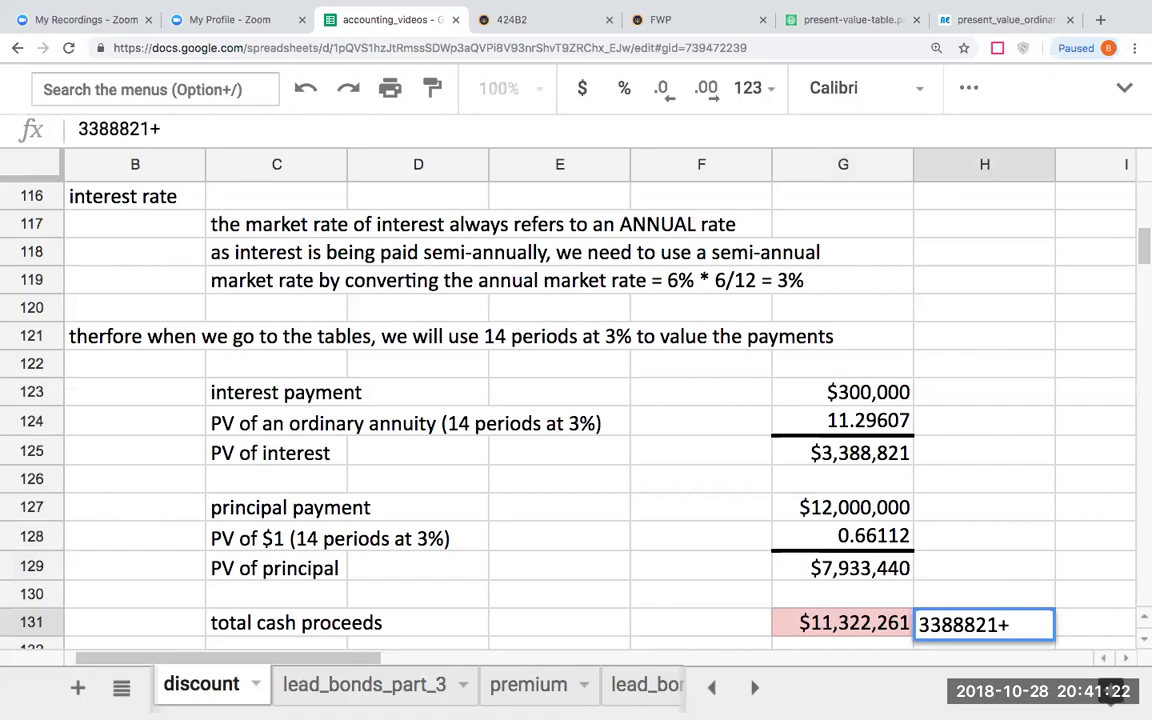
type("7933440")
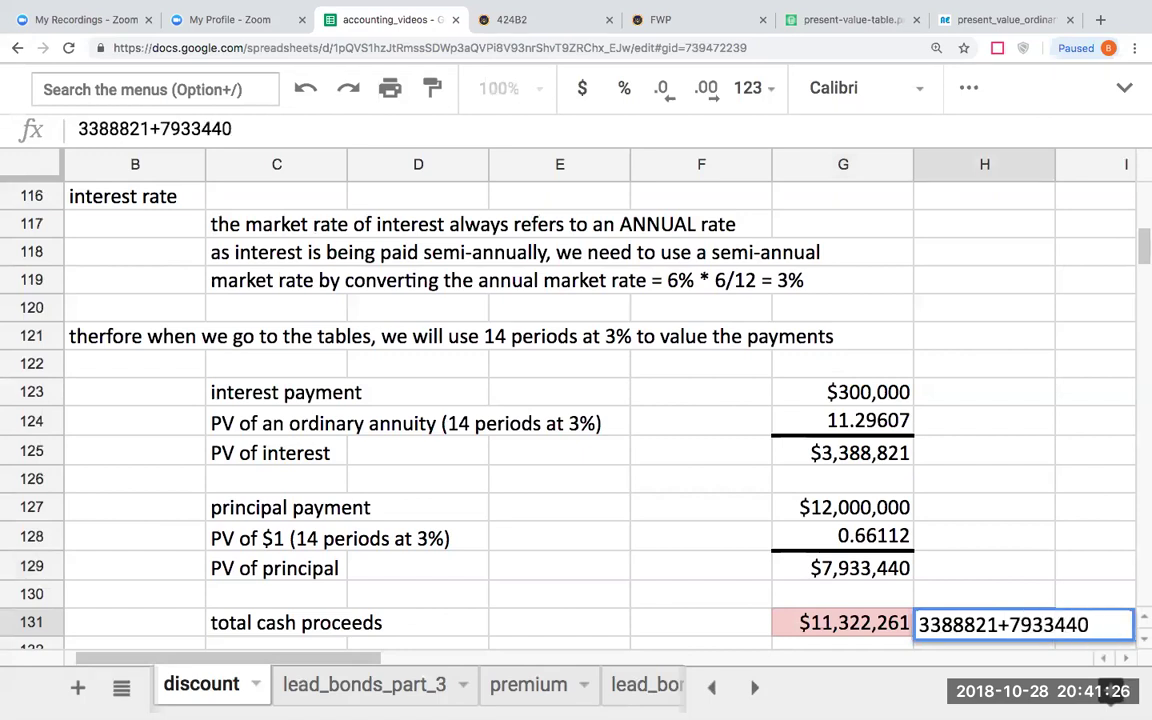
key("Return")
left_click(842, 594)
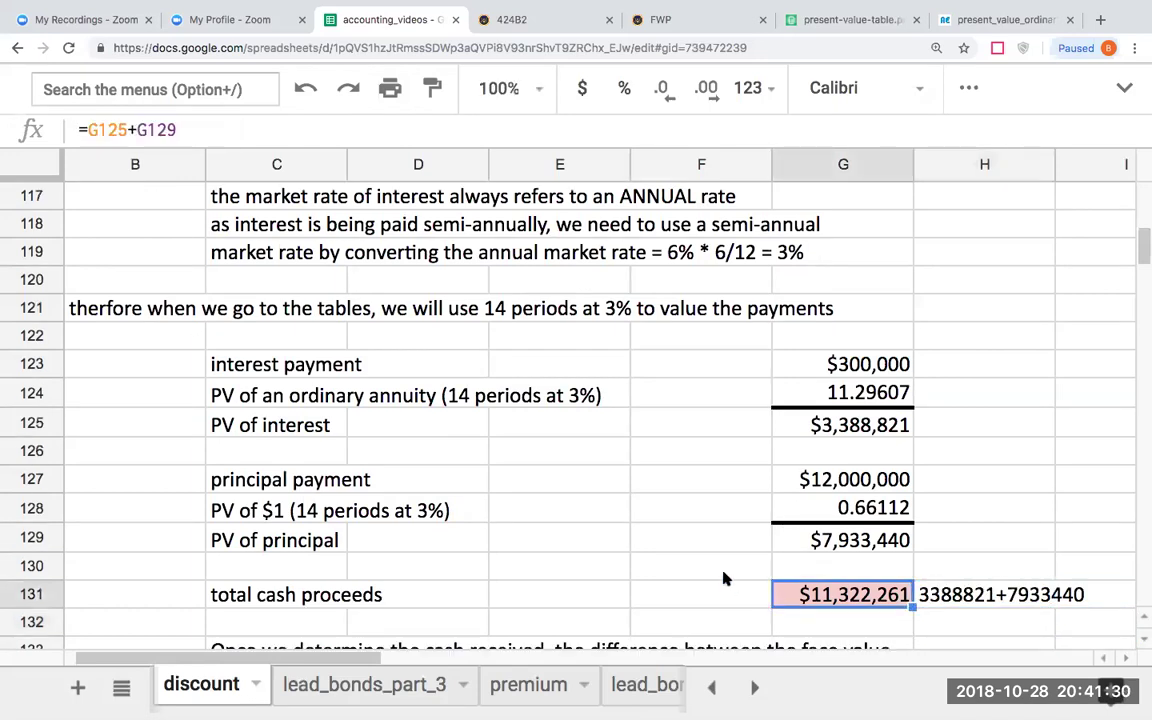
Step: Enter =G131 in F89 so the Cash debit shows $11,322,261
scroll(701, 505, "down", 3)
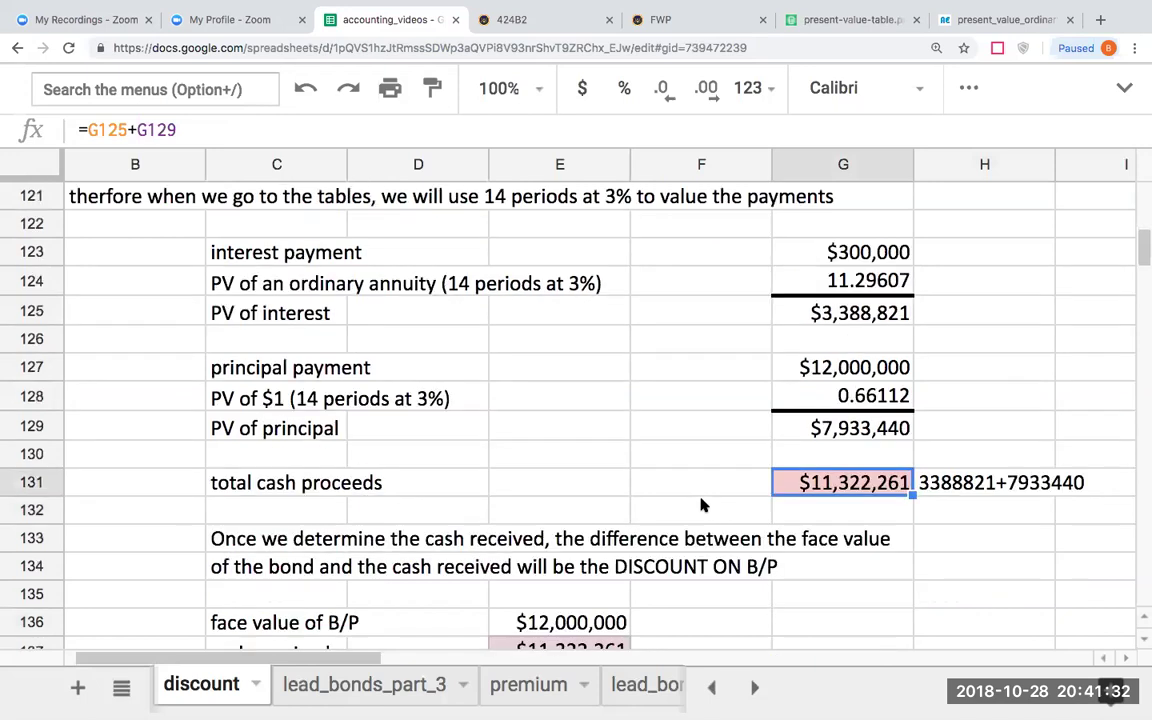
scroll(701, 505, "up", 5)
scroll(701, 505, "up", 5)
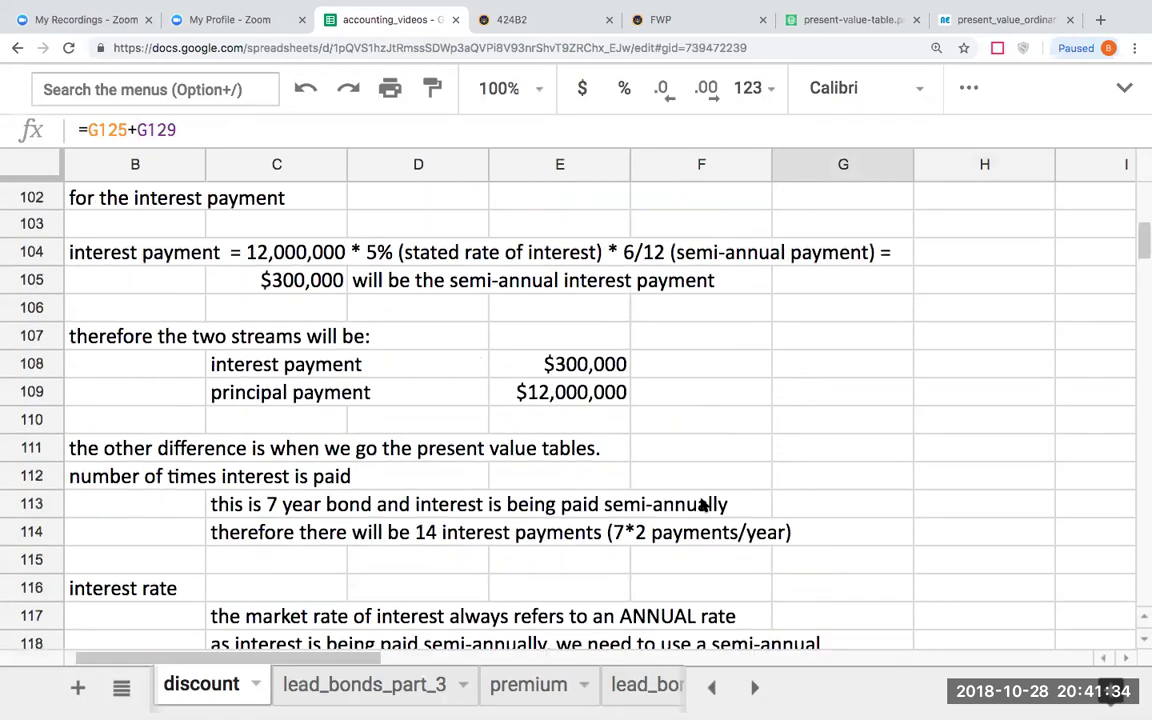
scroll(703, 505, "up", 4)
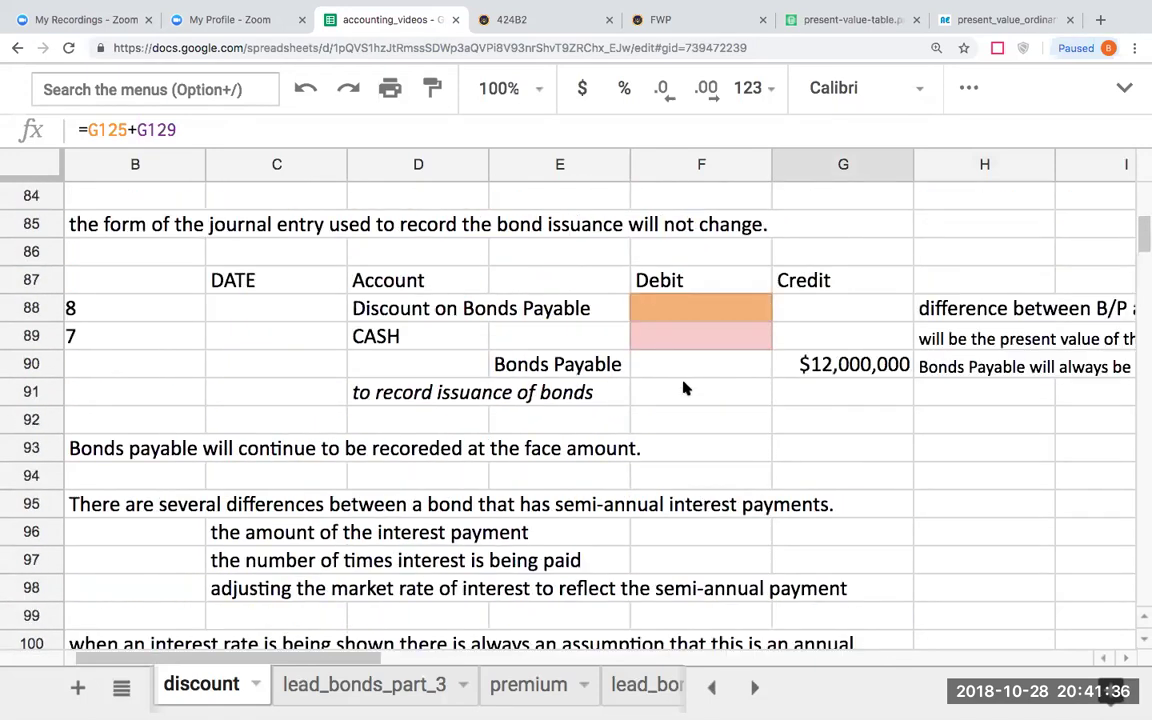
left_click(690, 340)
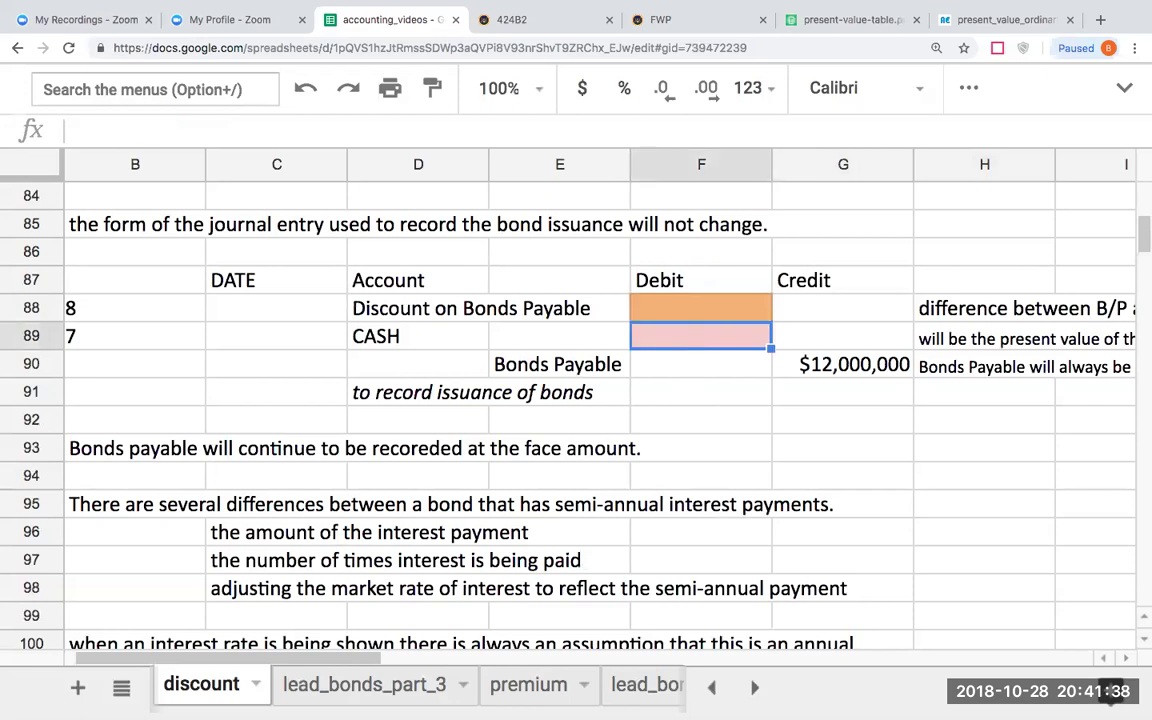
type("+")
scroll(697, 359, "down", 2)
scroll(697, 359, "down", 4)
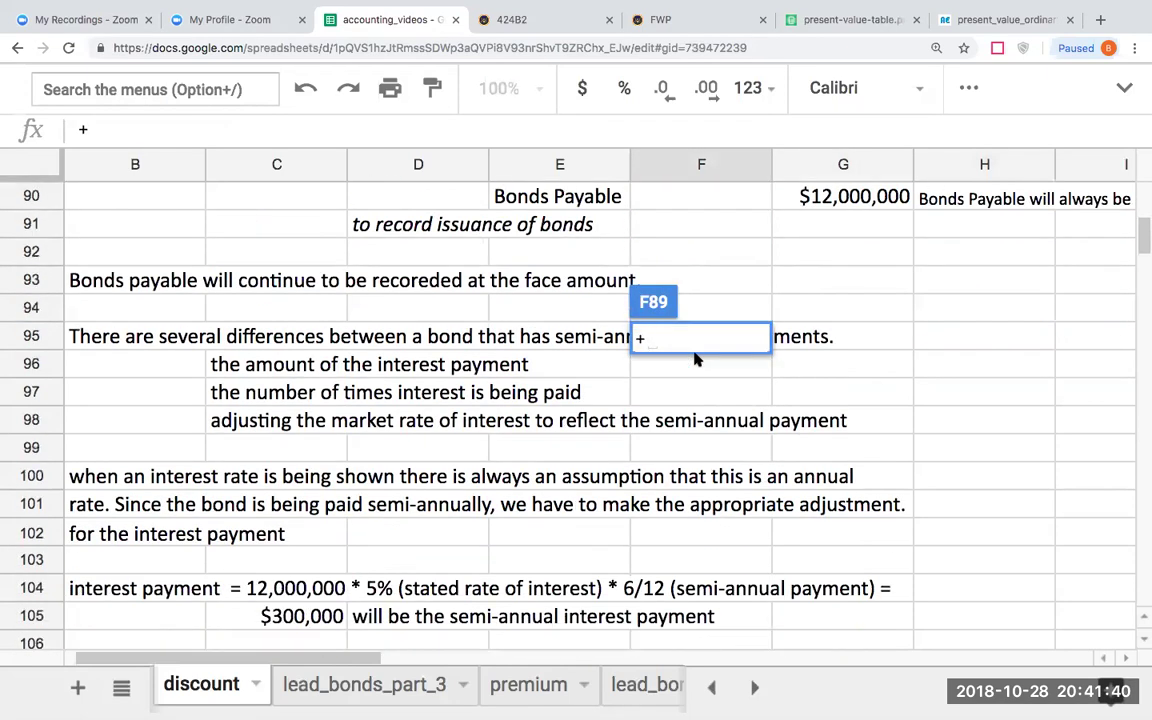
scroll(697, 359, "down", 4)
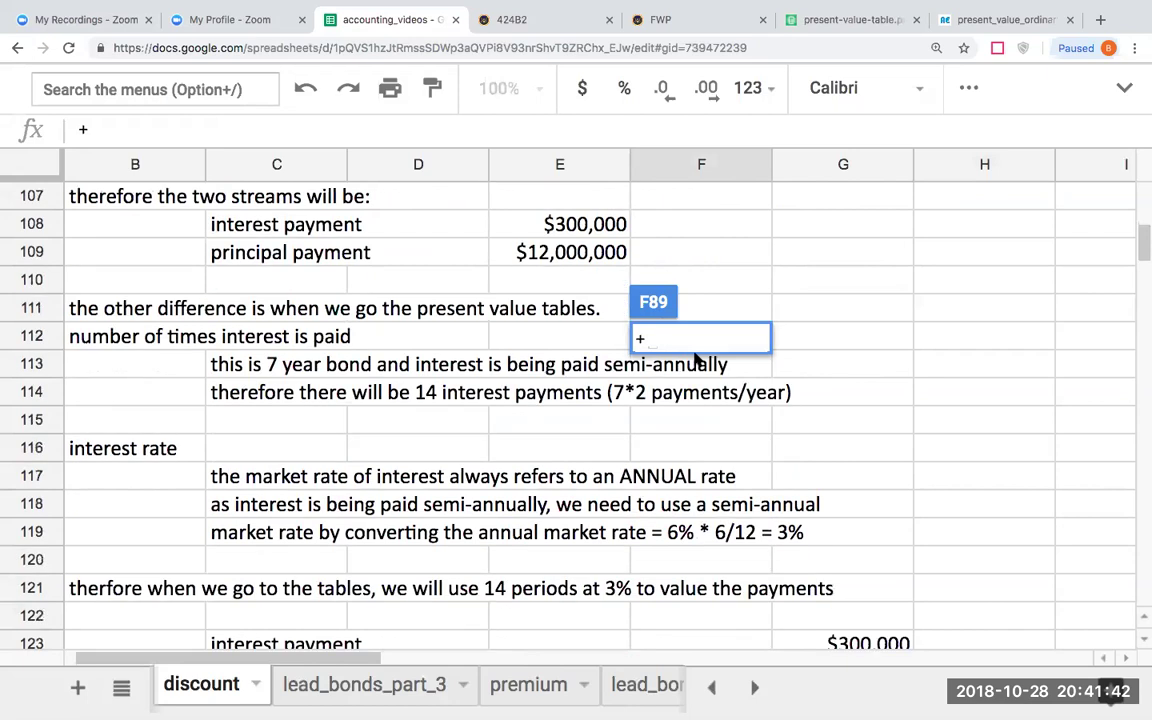
scroll(735, 504, "down", 2)
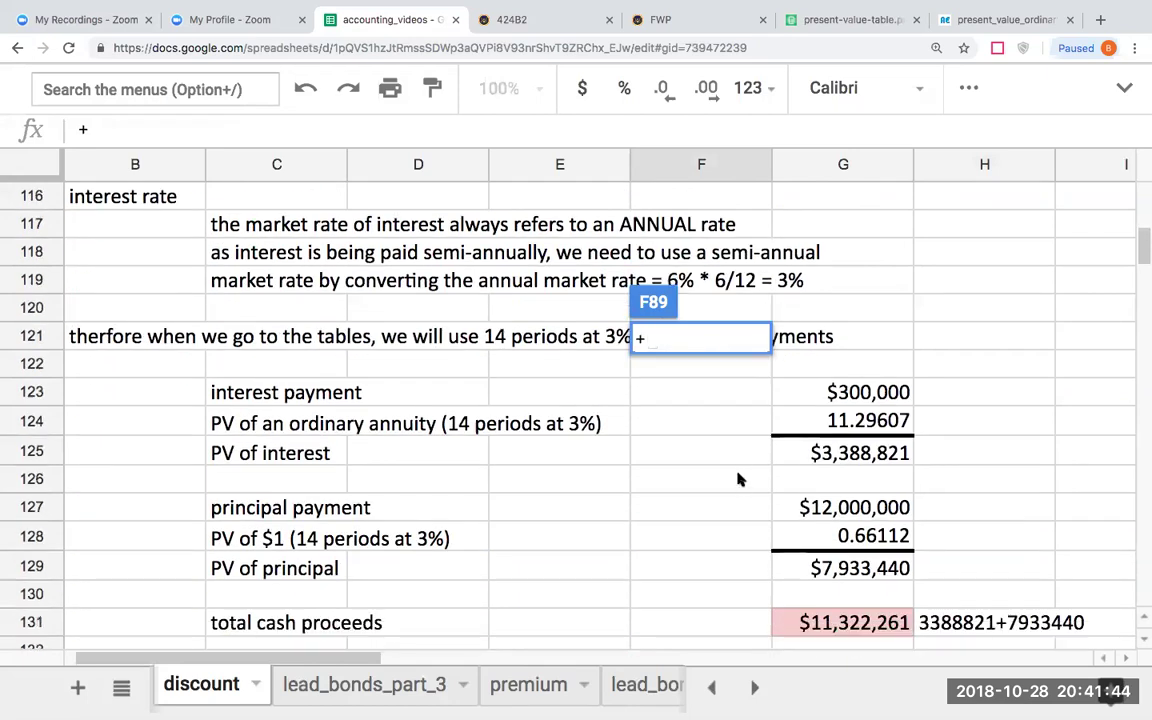
scroll(738, 478, "down", 1)
left_click(813, 568)
key("Return")
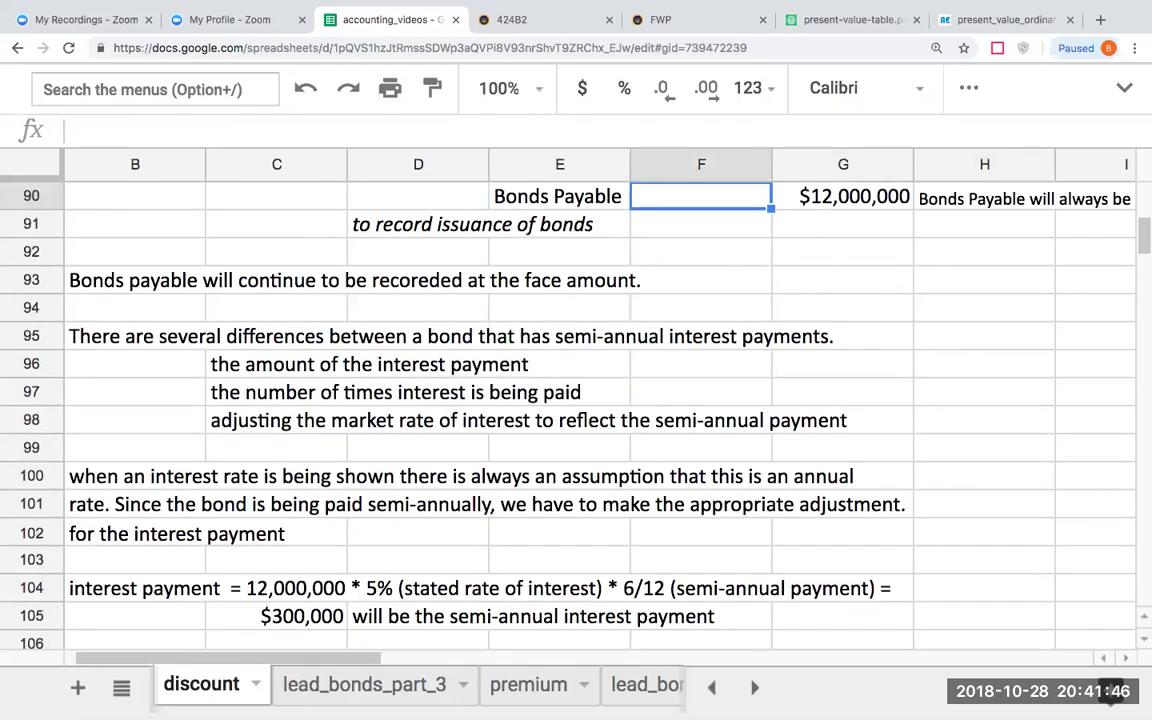
Step: Verify the Cash debit formula and return to the empty Discount on Bonds Payable debit
key("Up")
key("Up")
left_click(701, 252)
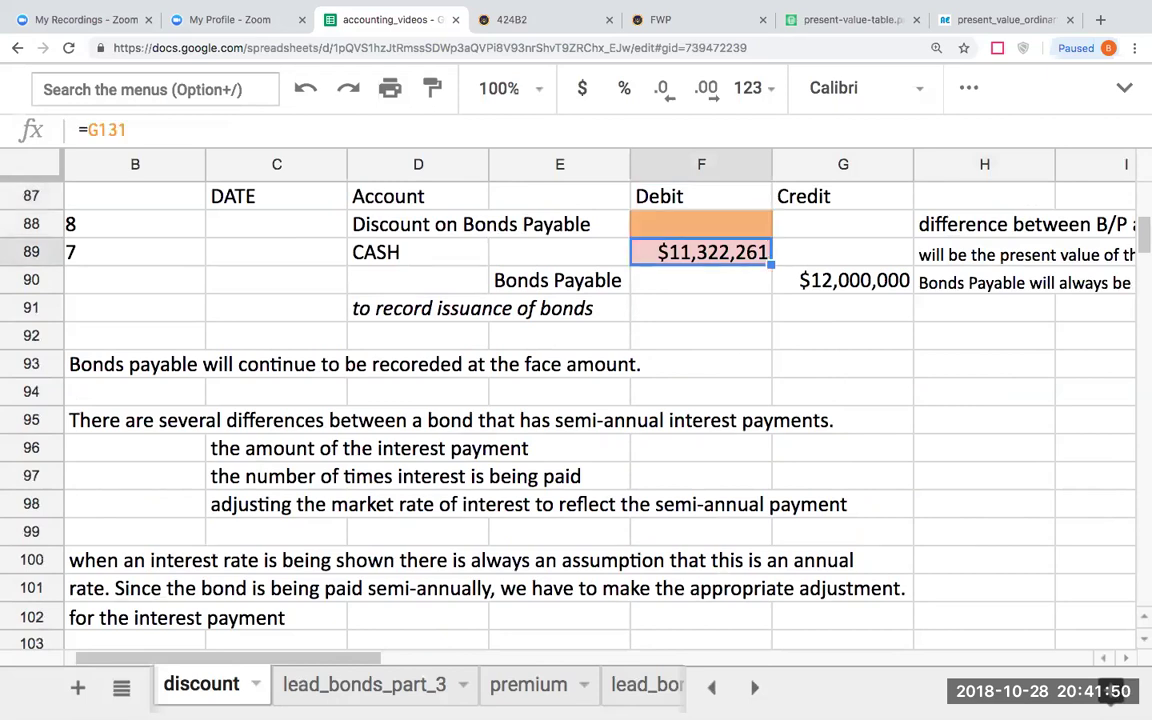
left_click(701, 224)
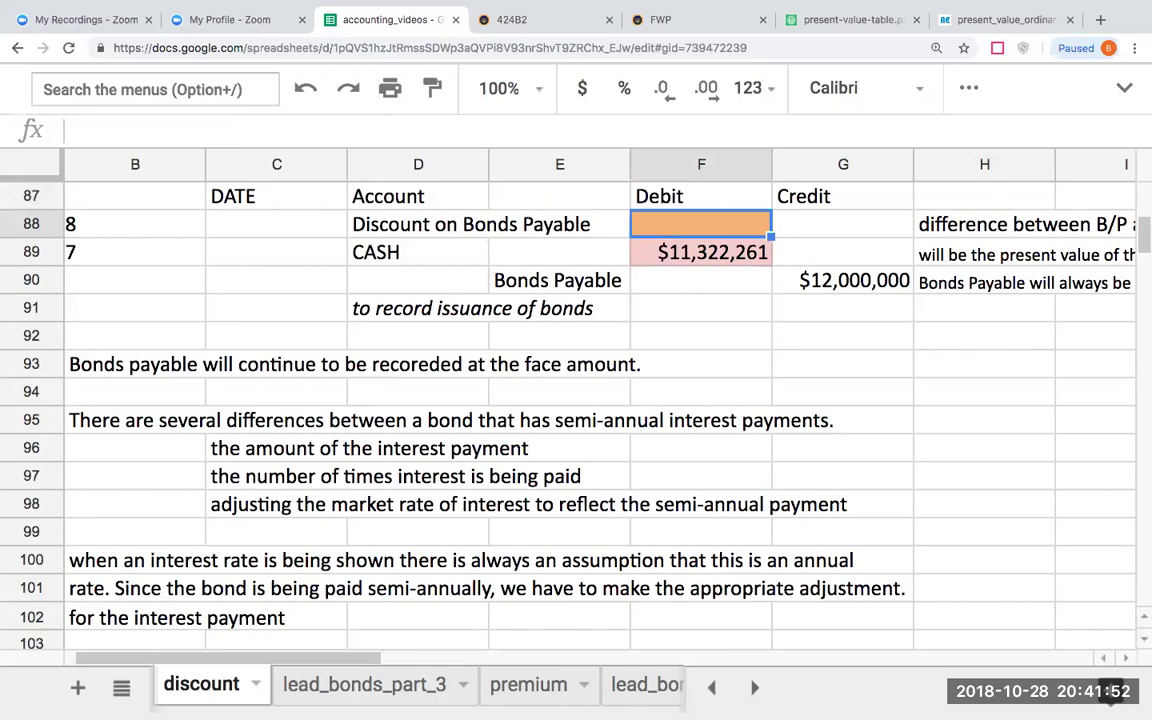
key("Down")
key("Down")
key("Down")
key("Down")
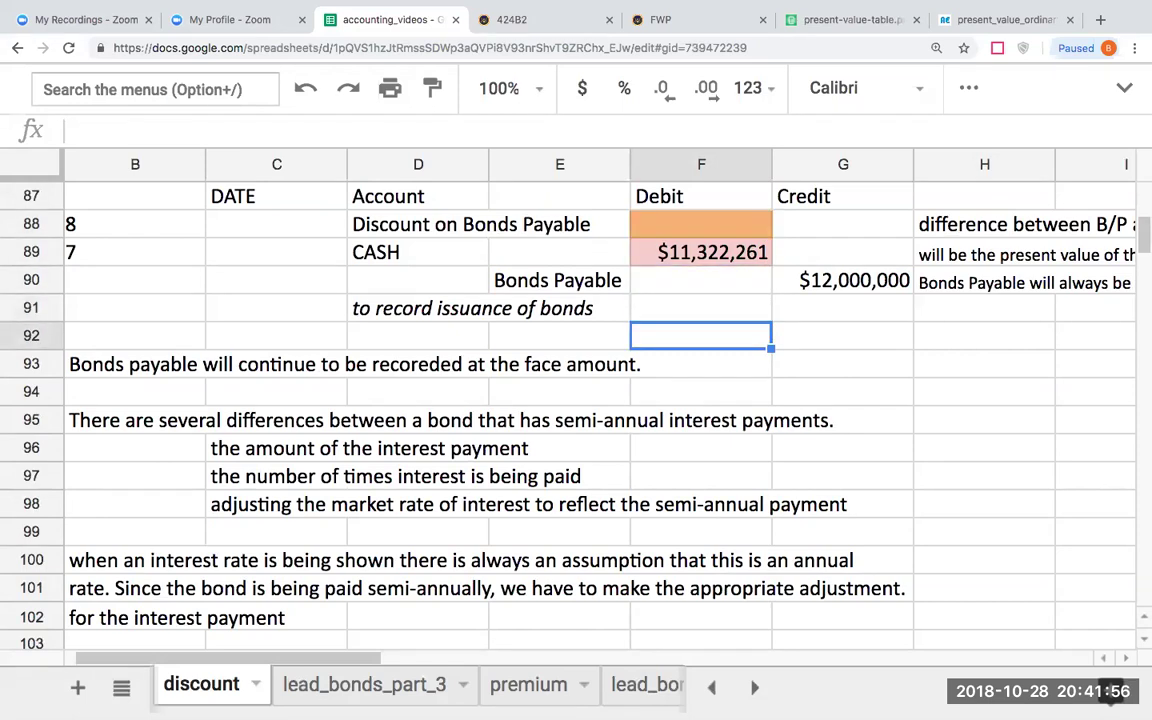
key("Right")
key("Right")
key("Up")
key("Left")
key("Up")
key("Left")
key("Up")
key("Up")
Step: Enter =G90-F89 in F88 so the Discount on Bonds Payable debit shows $677,739
type("+")
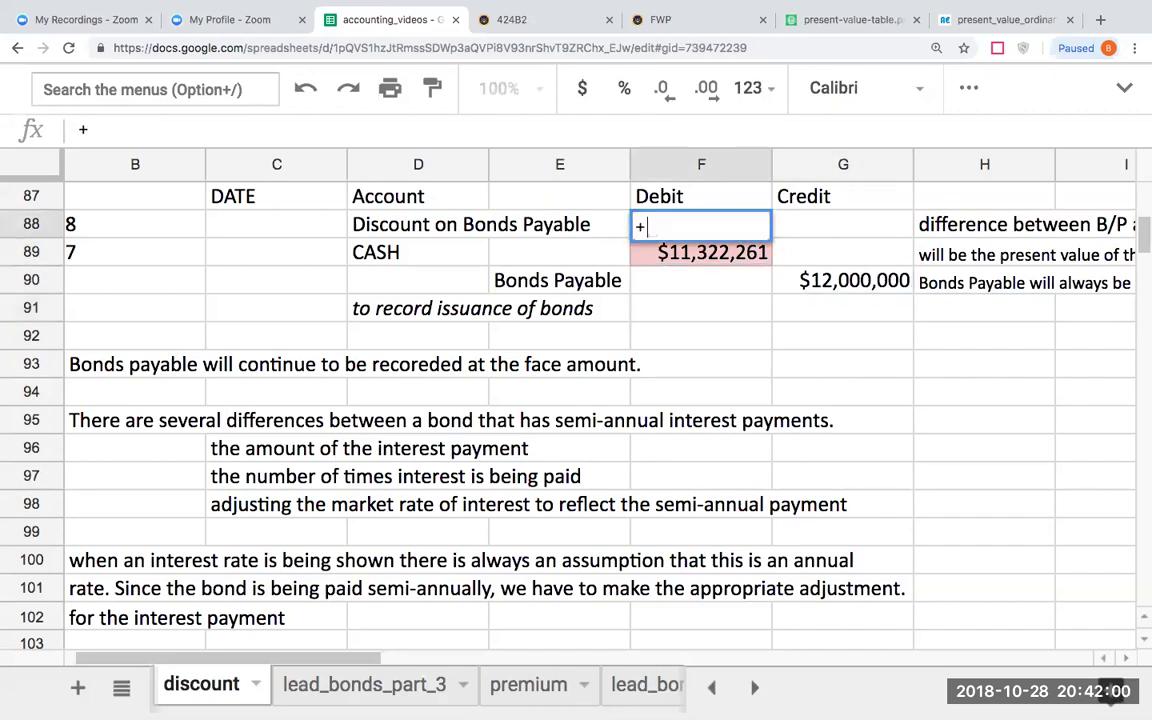
left_click(843, 280)
type("-")
key("Left")
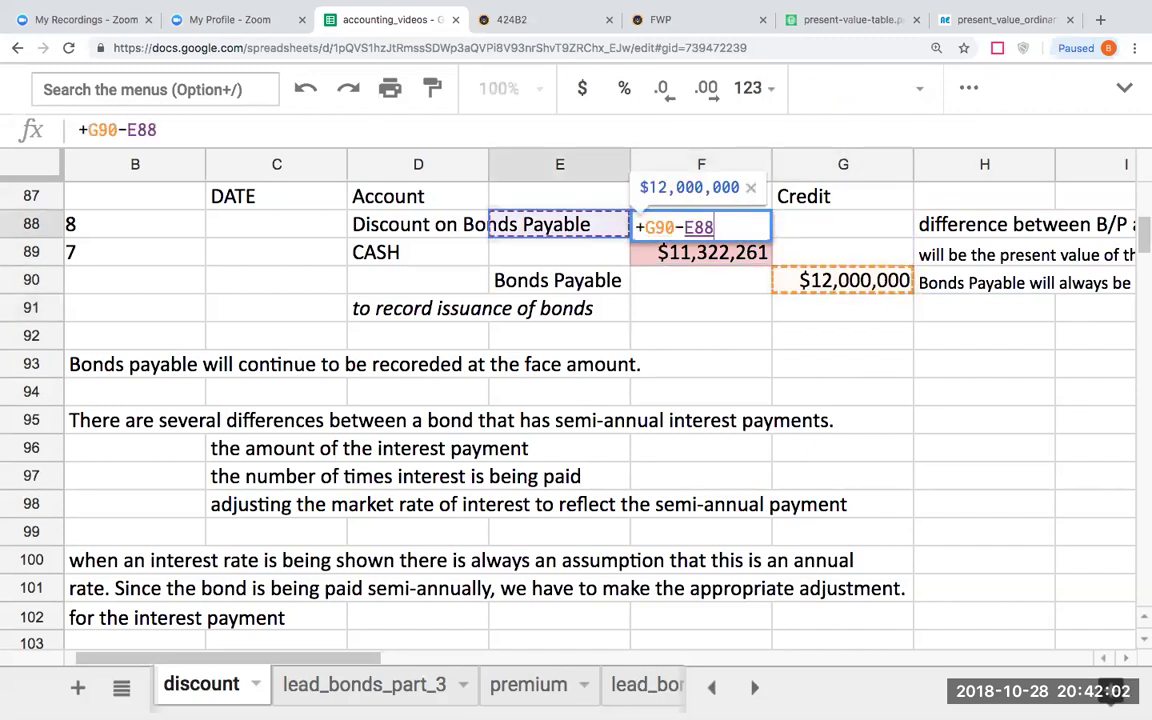
key("Right")
key("Down")
key("Return")
key("Up")
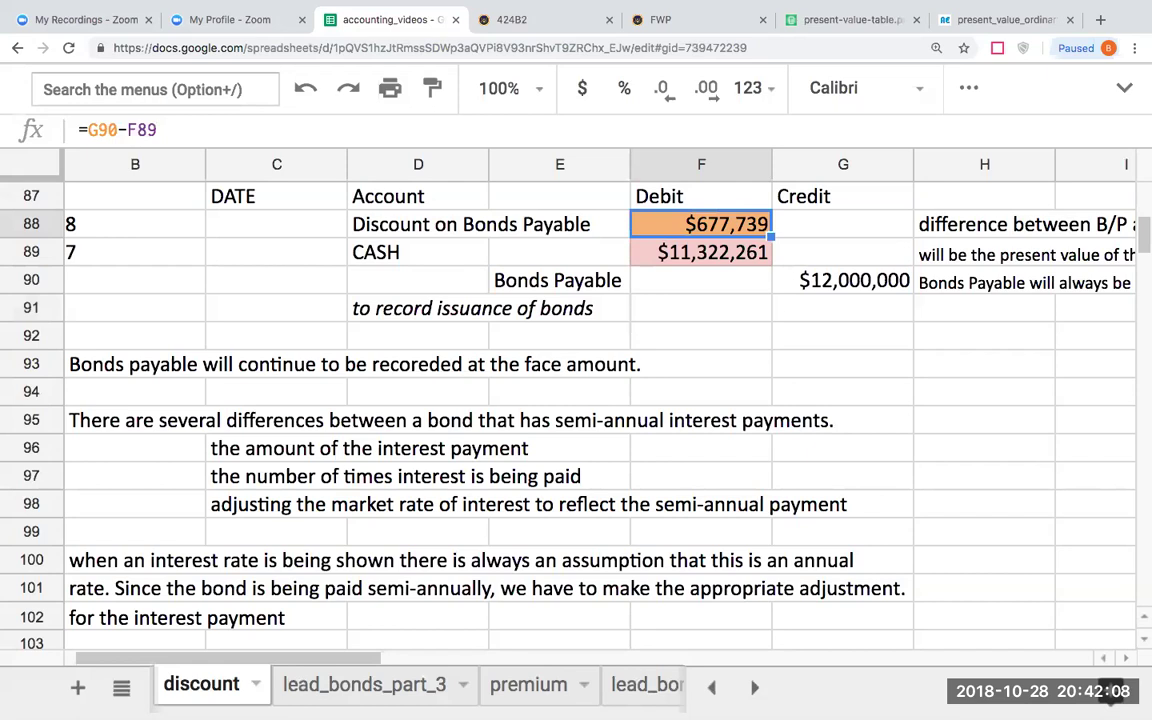
scroll(806, 430, "down", 5)
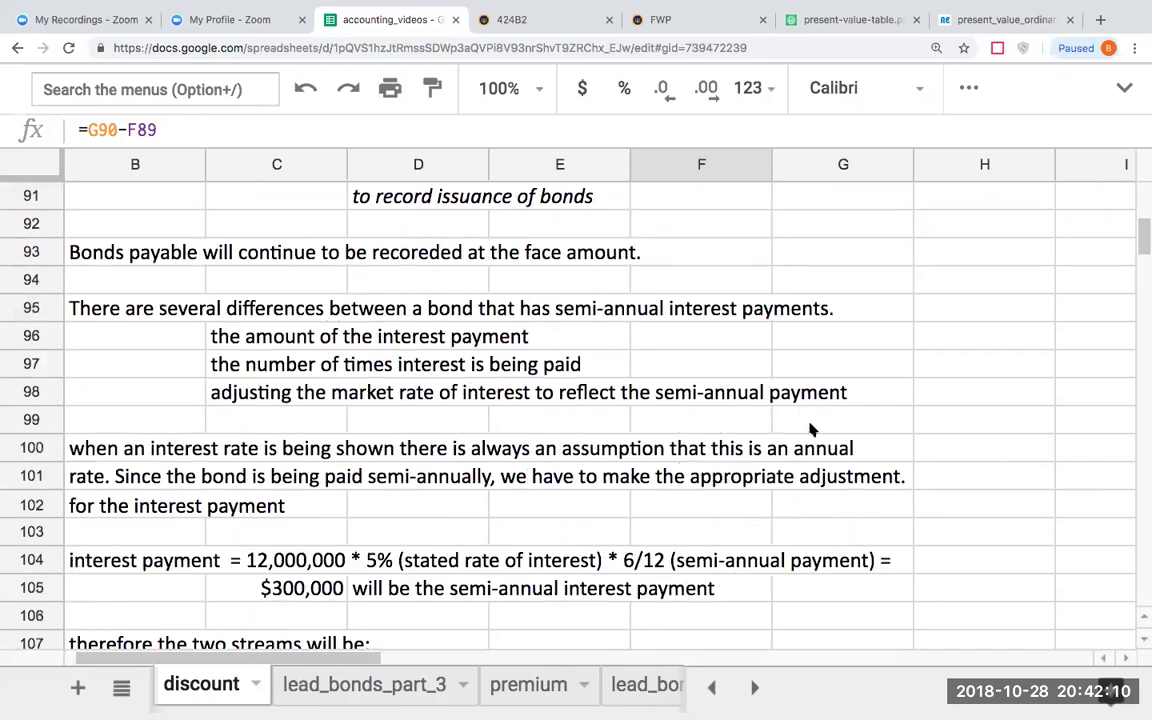
scroll(806, 430, "down", 14)
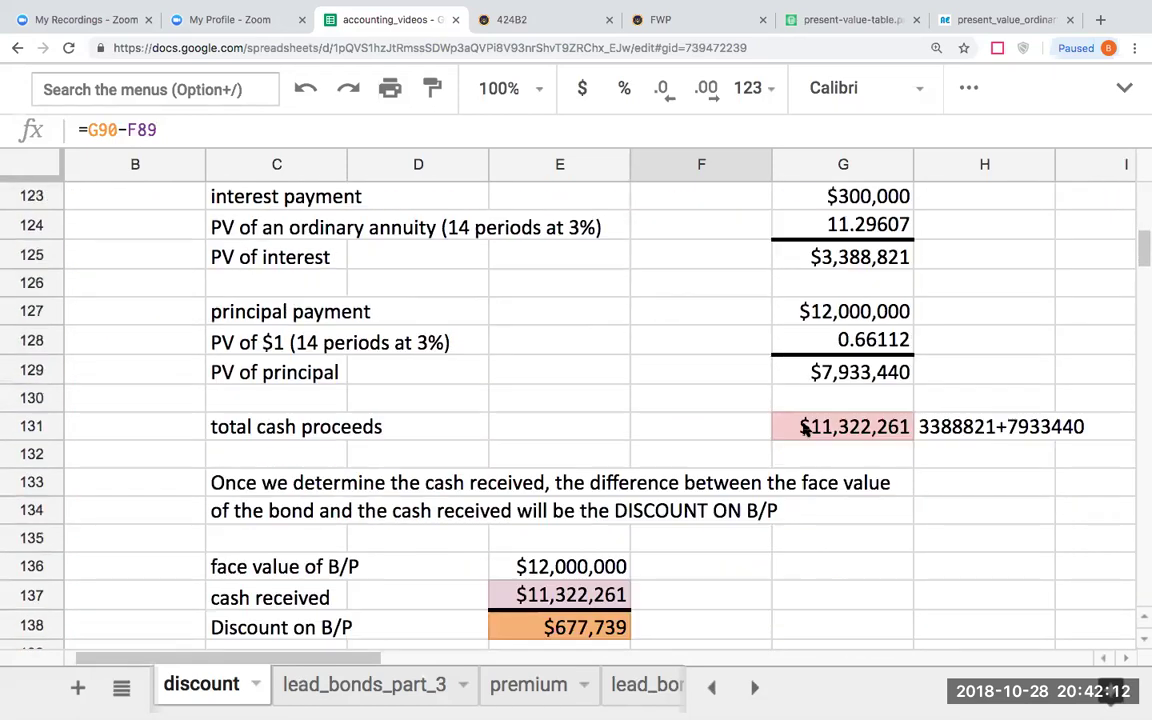
scroll(715, 488, "down", 1)
left_click(689, 532)
key("Up")
key("Left")
key("Right")
left_click(559, 511)
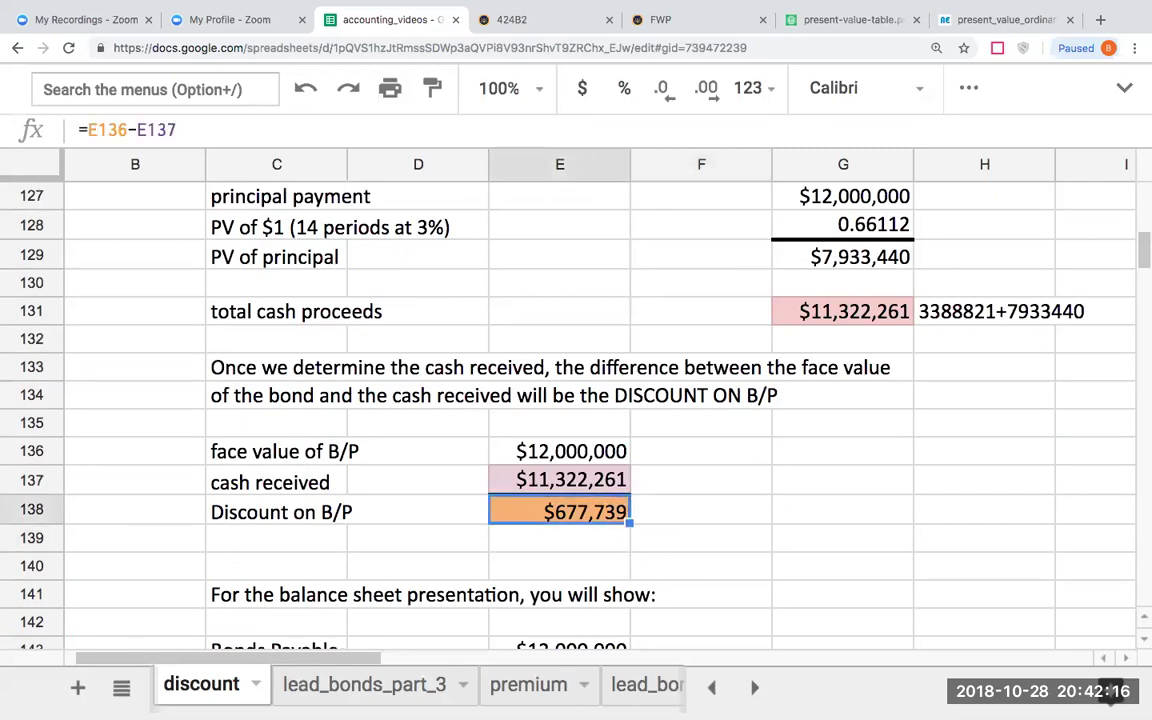
key("Down")
key("Right")
key("Down")
key("Down")
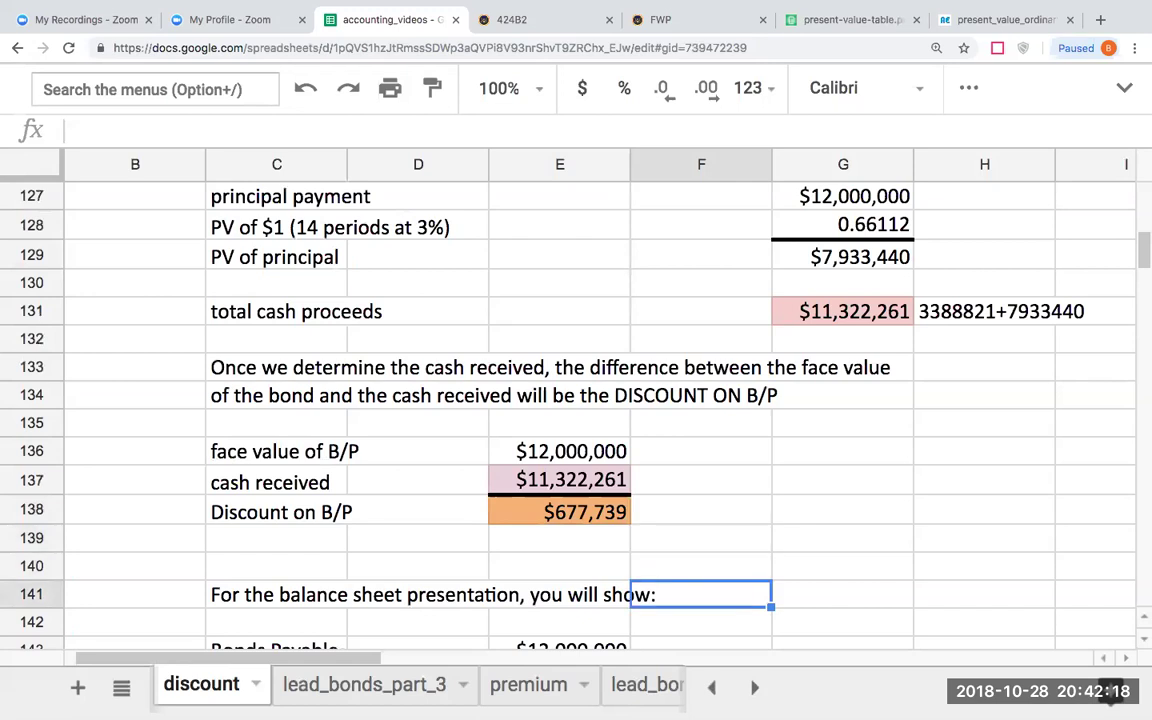
key("Down")
key("Down")
key("Down")
key("Down")
key("Down")
key("Down")
key("Left")
key("Left")
key("Up")
key("Up")
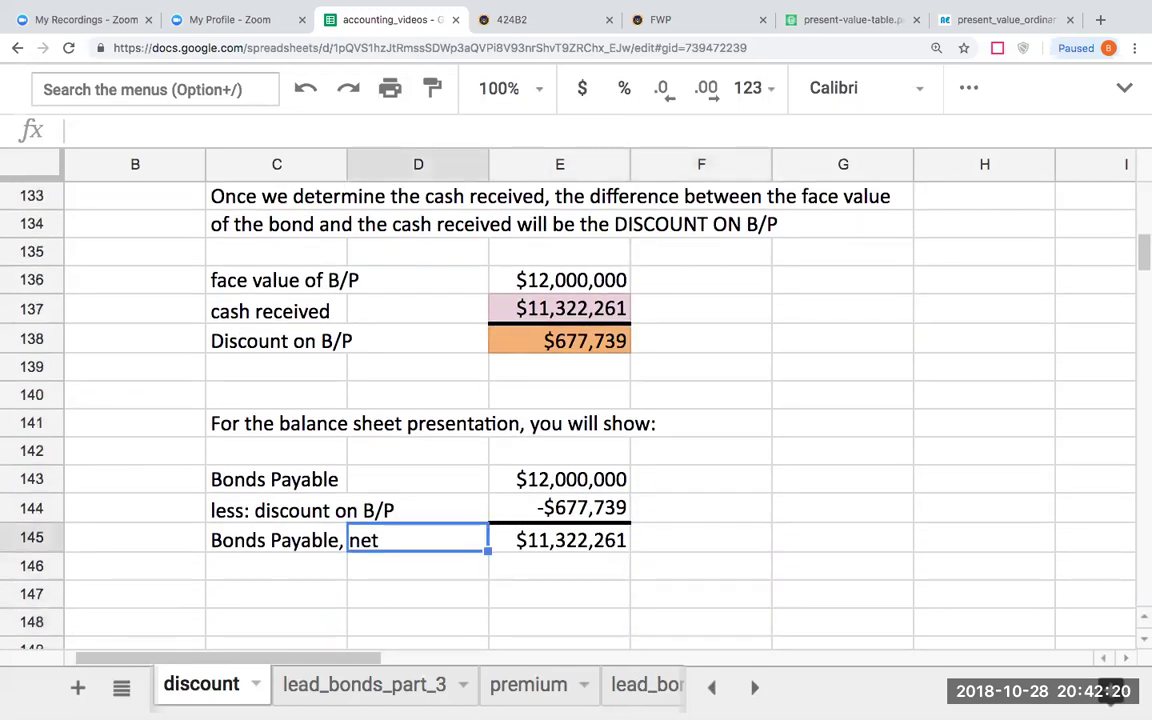
left_click(276, 479)
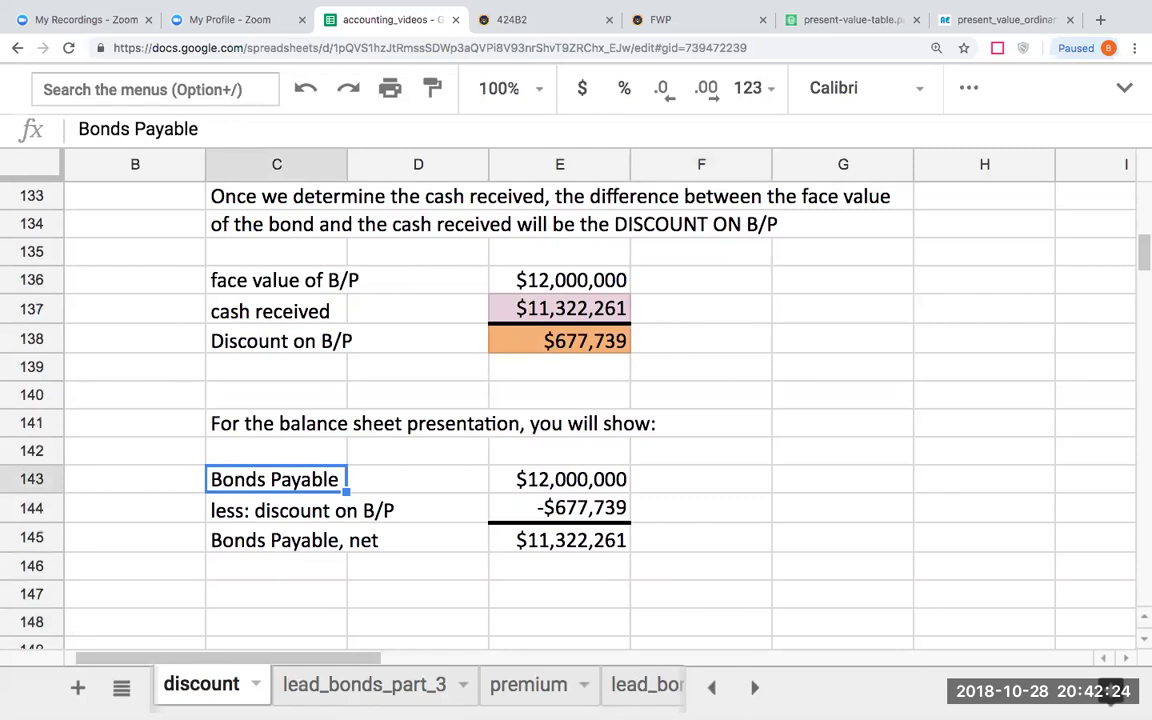
left_click(418, 451)
left_click(560, 451)
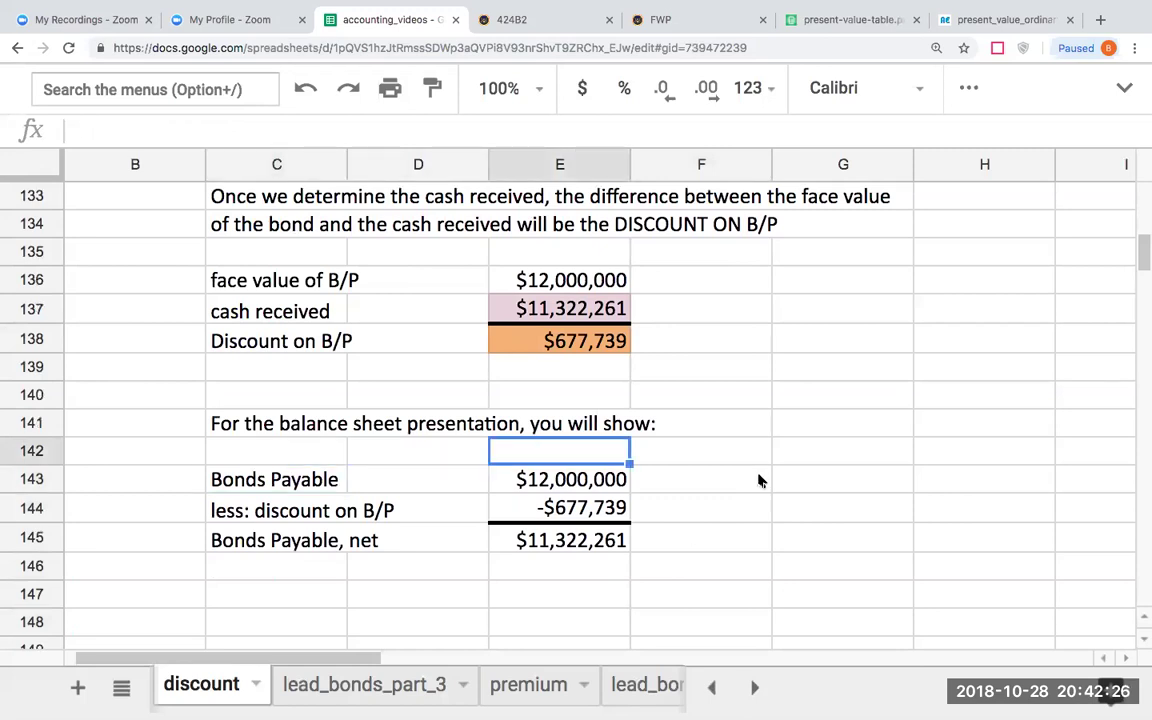
scroll(745, 480, "up", 5)
scroll(732, 480, "up", 15)
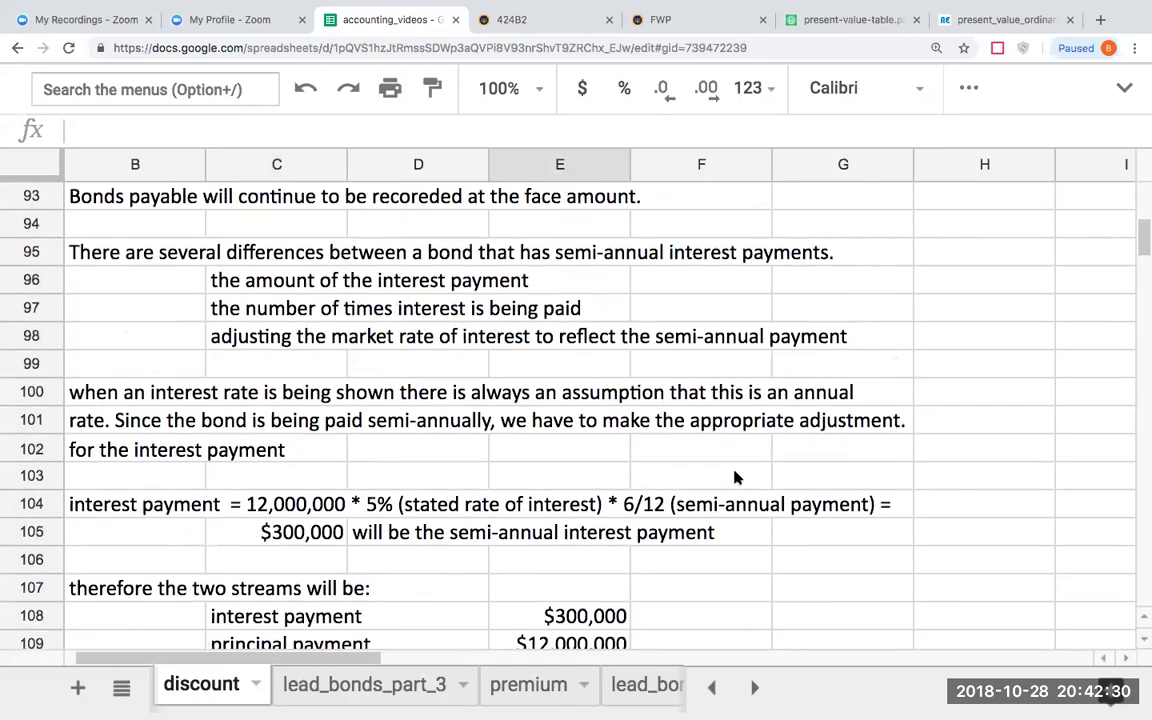
scroll(735, 478, "up", 5)
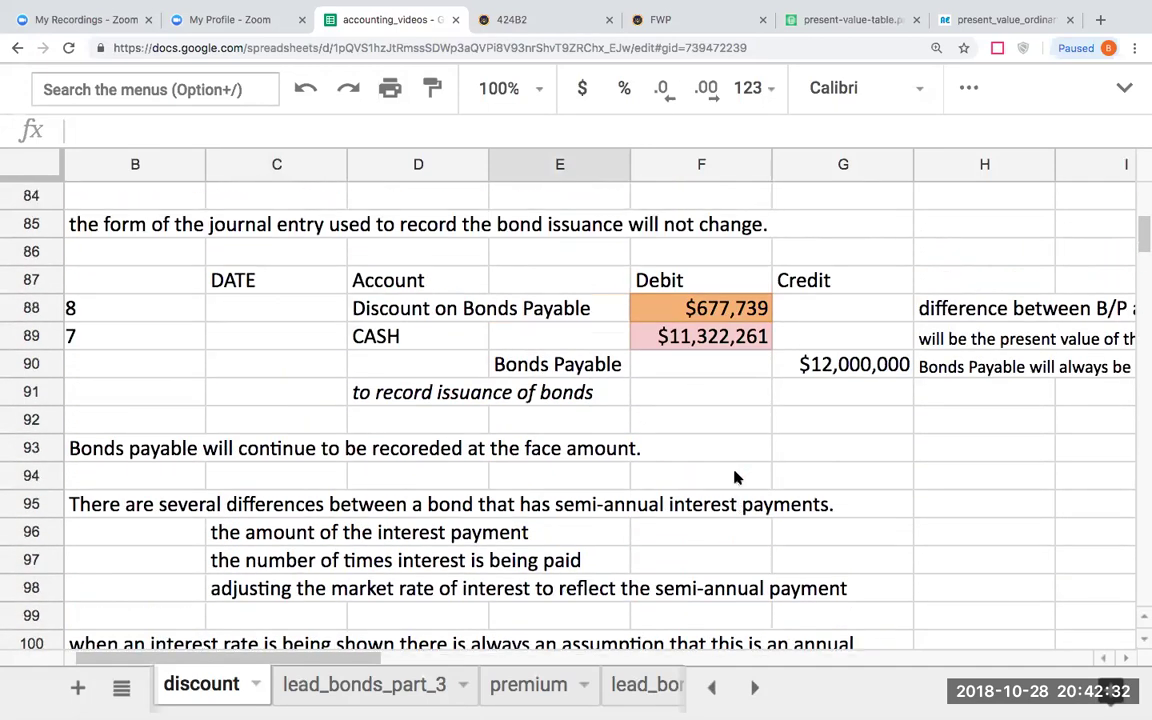
scroll(735, 478, "up", 3)
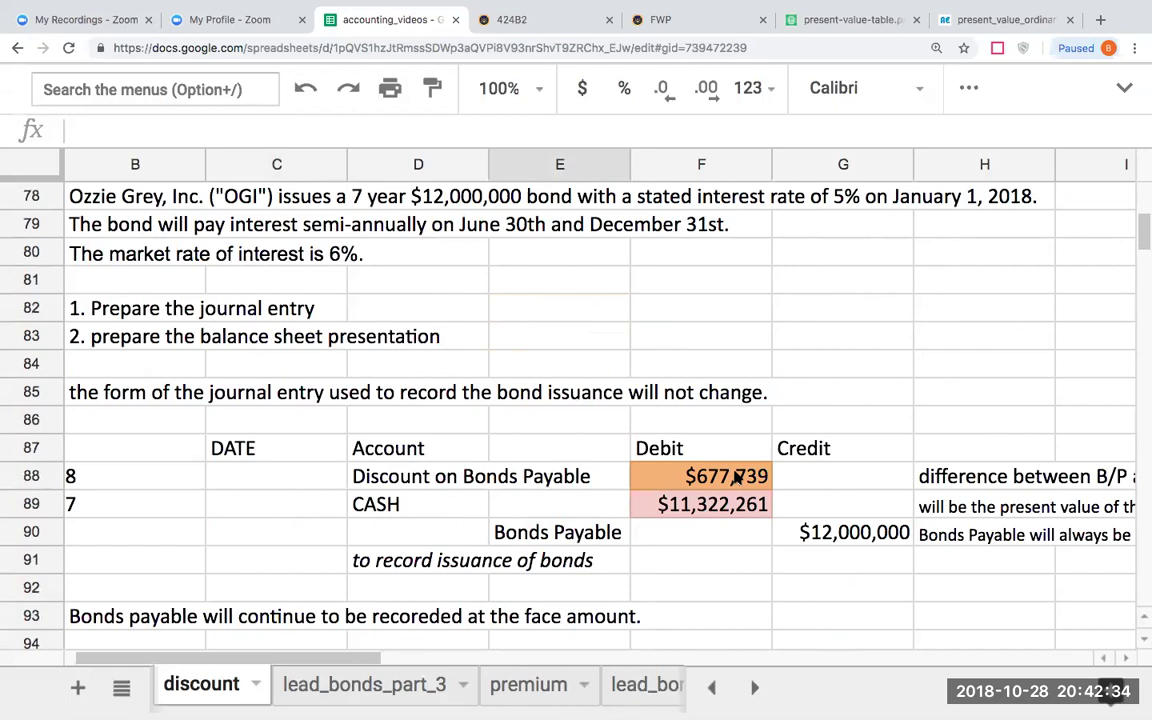
scroll(735, 478, "up", 1)
scroll(735, 478, "down", 20)
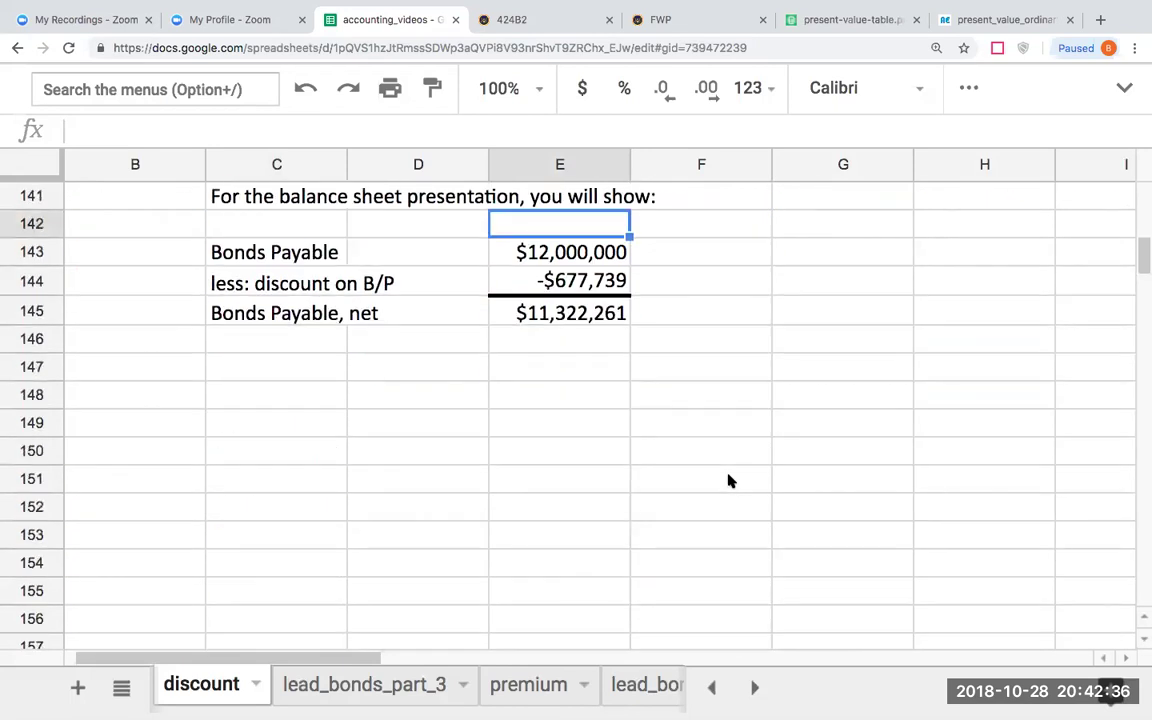
Step: Enter the heading 'balance sheet as of 1/1/18' in E142
type("balance")
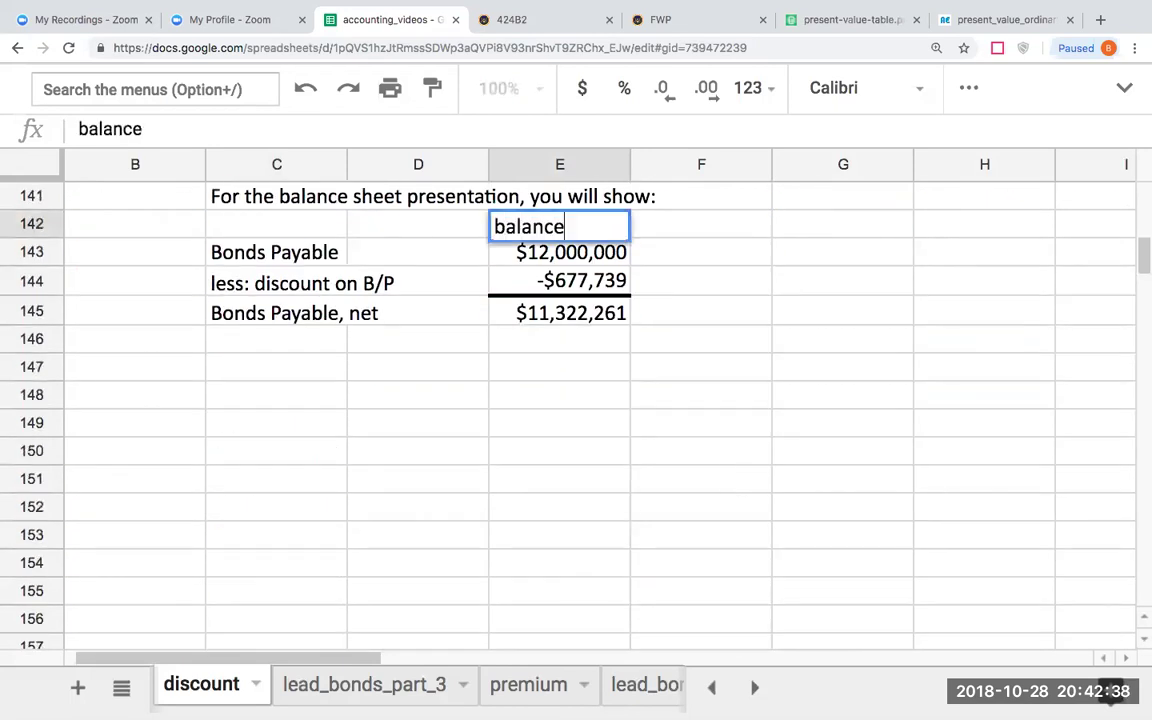
type(" sheet as of 1/1/")
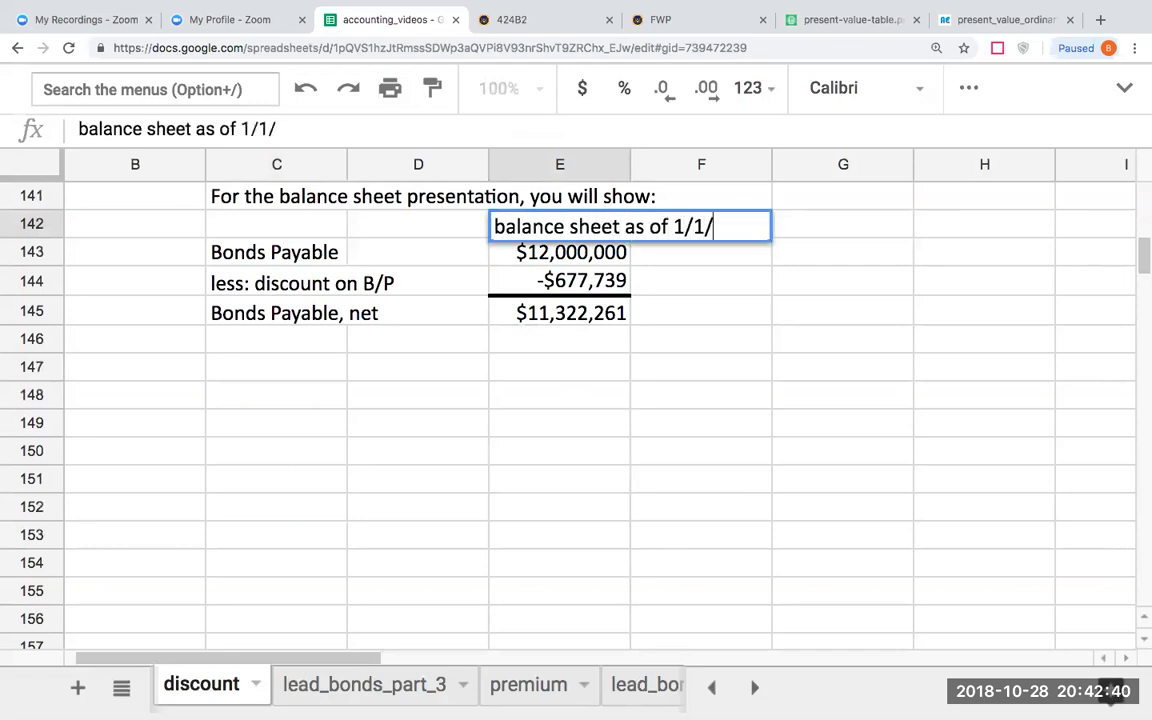
type("18")
key("Return")
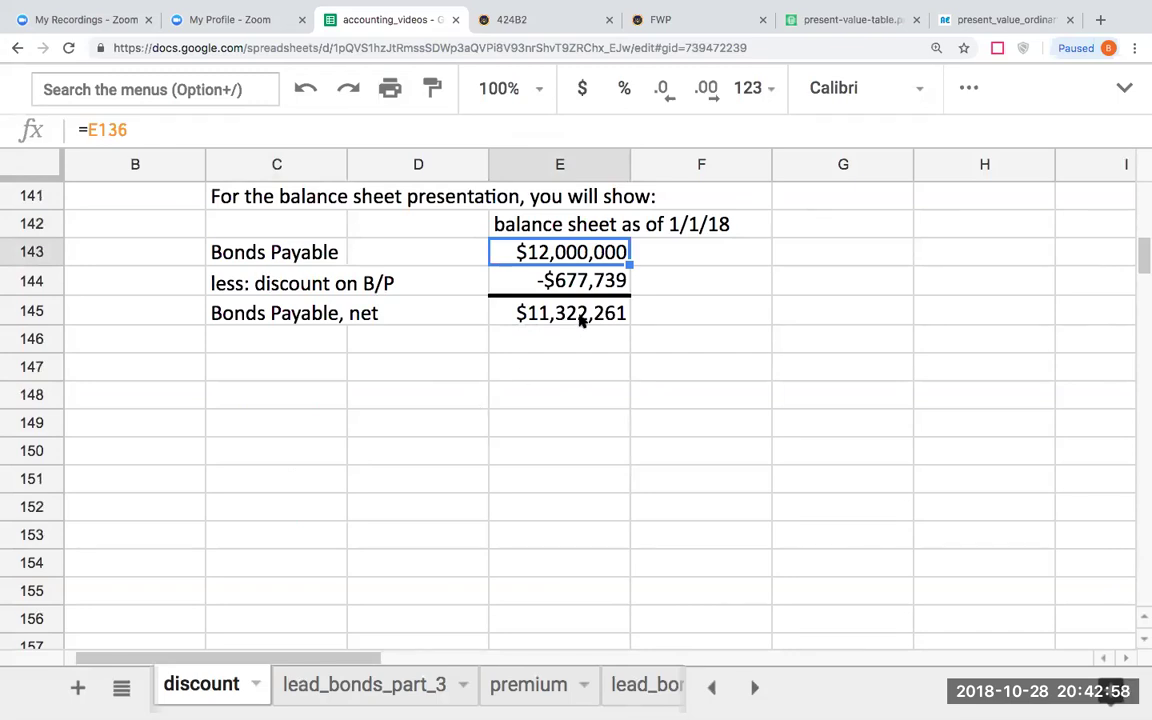
mouse_move(755, 27)
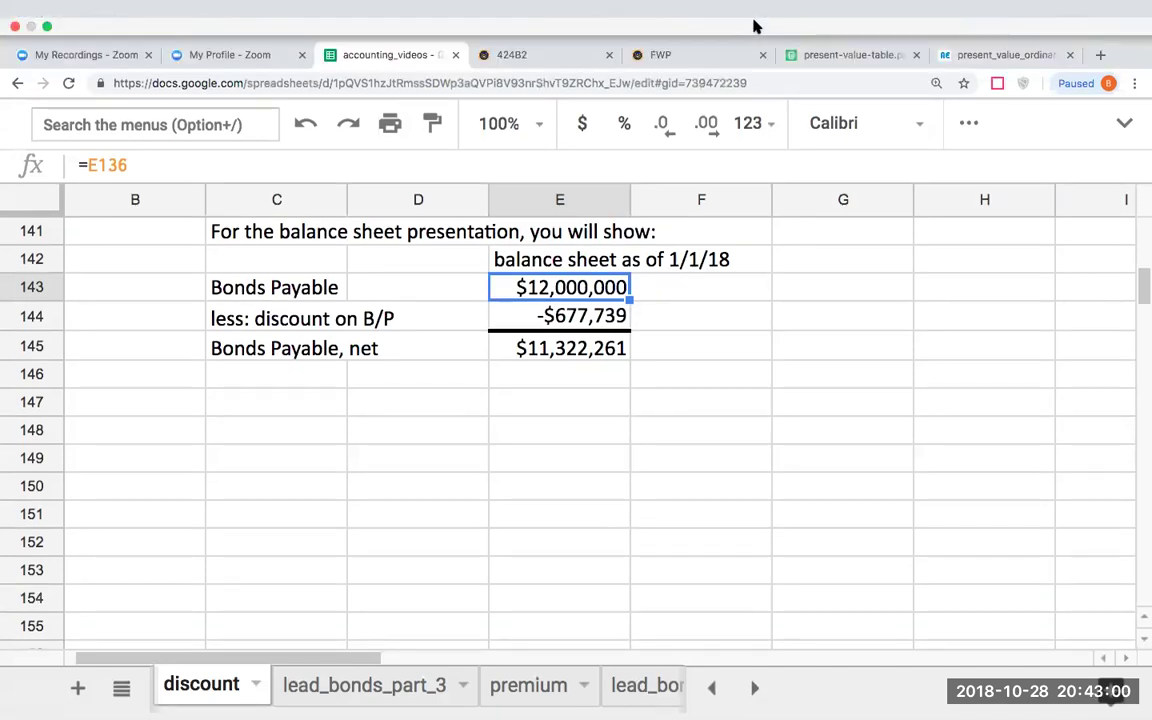